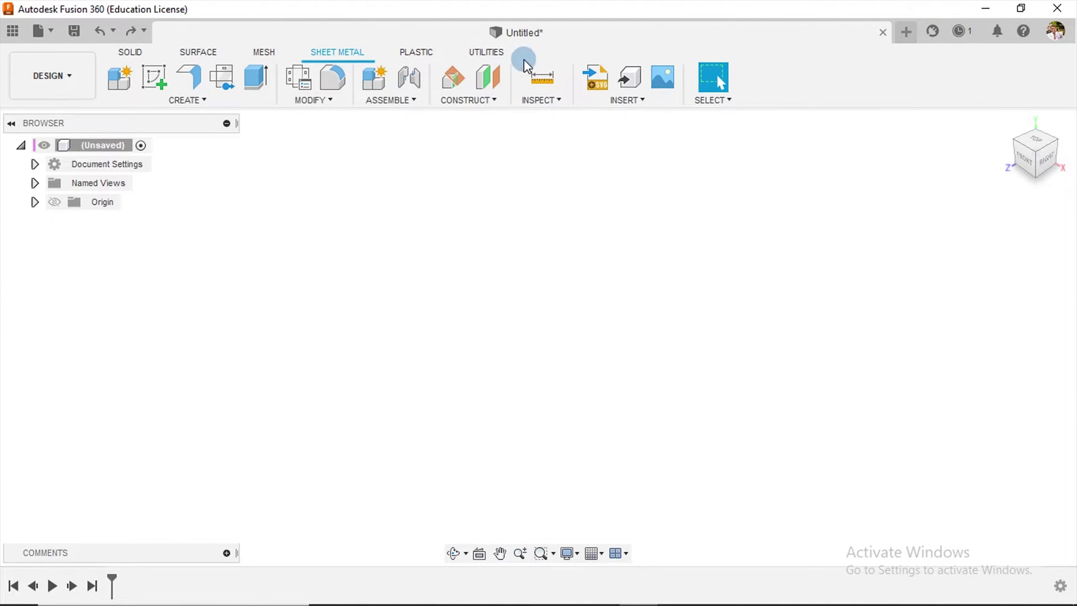
click(204, 99)
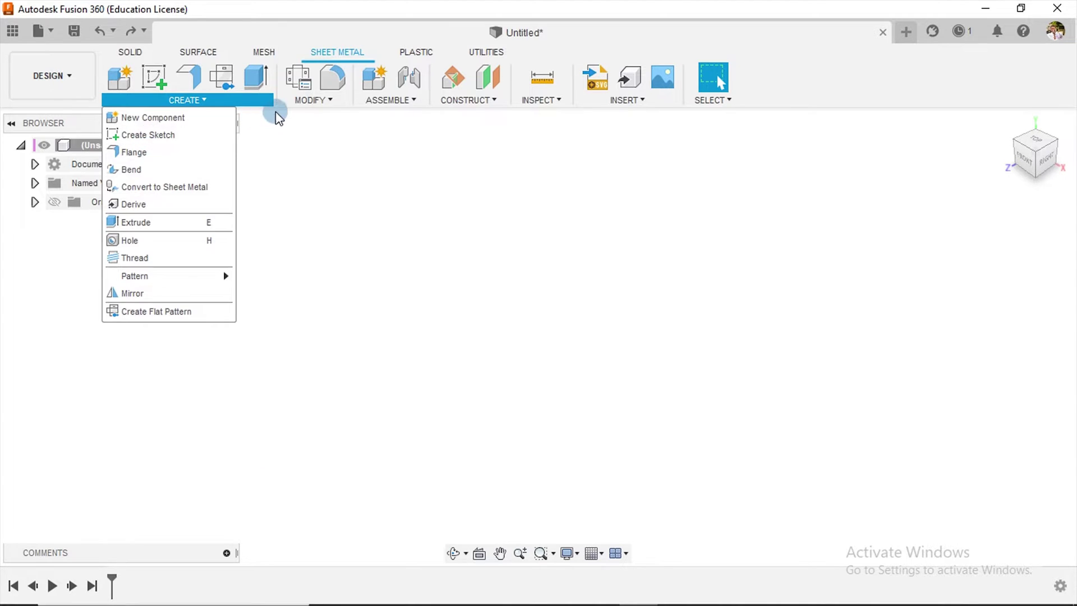
mouse_move(300, 105)
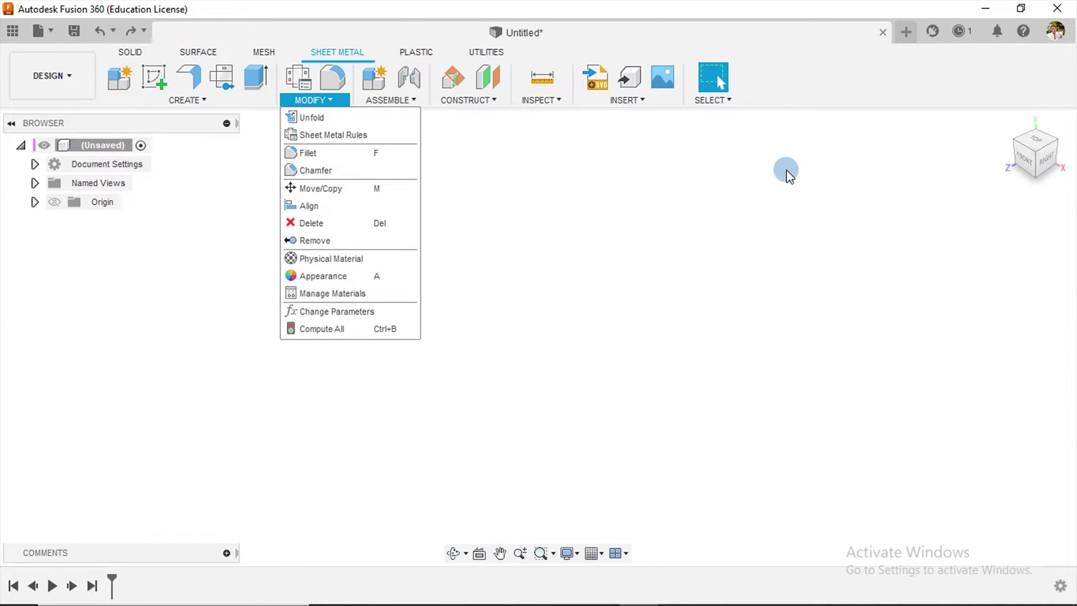
click(787, 170)
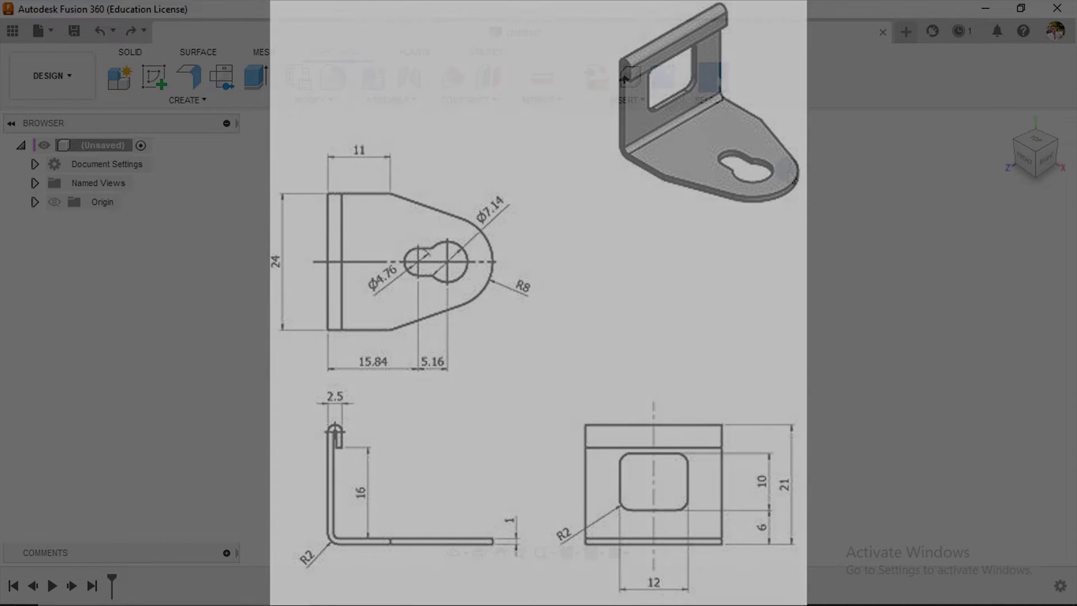
click(787, 170)
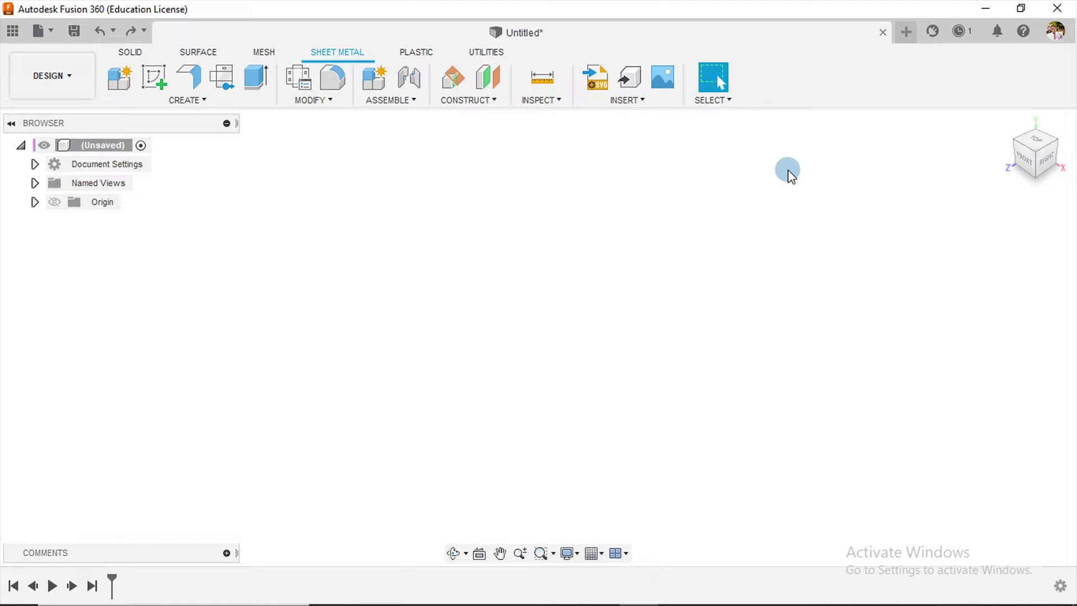
Step: Create a new sheet metal rule based on the library rule Steel (mm) and set its thickness to 1.0 mm
click(330, 100)
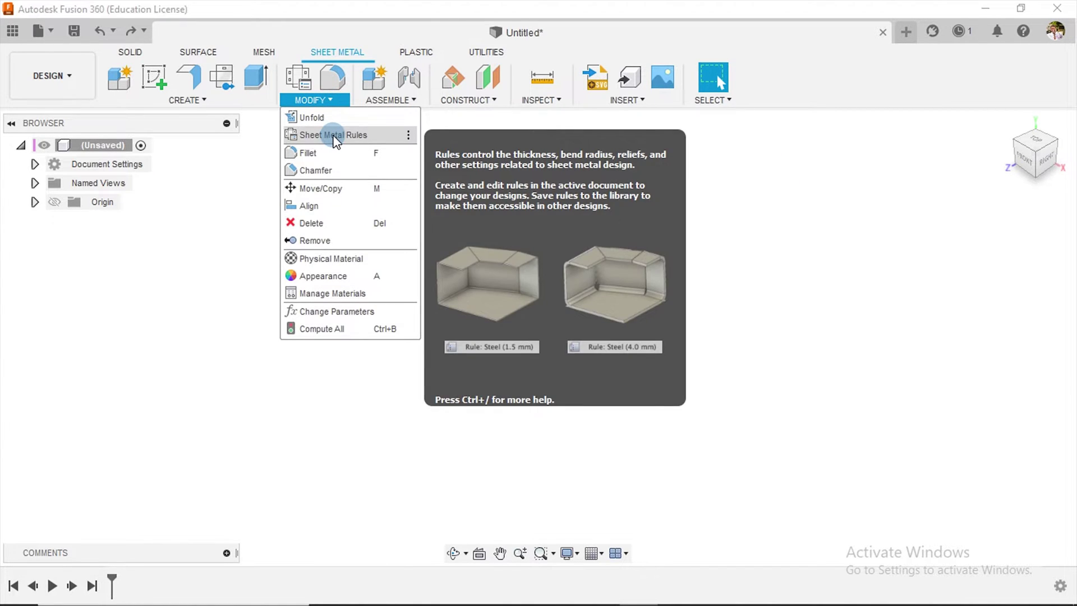
click(332, 135)
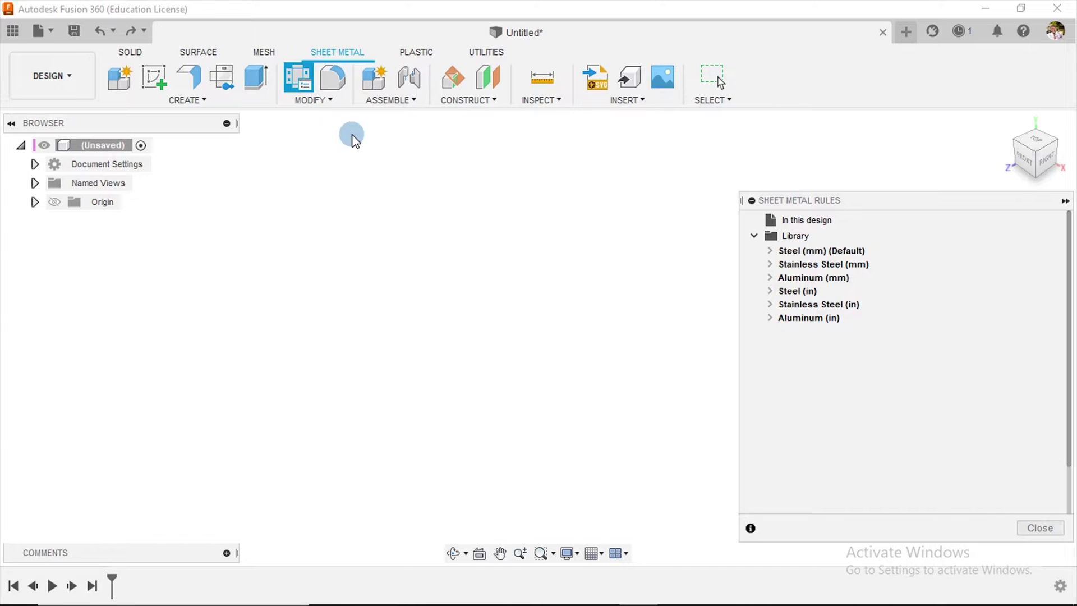
click(812, 221)
click(771, 251)
mouse_move(870, 251)
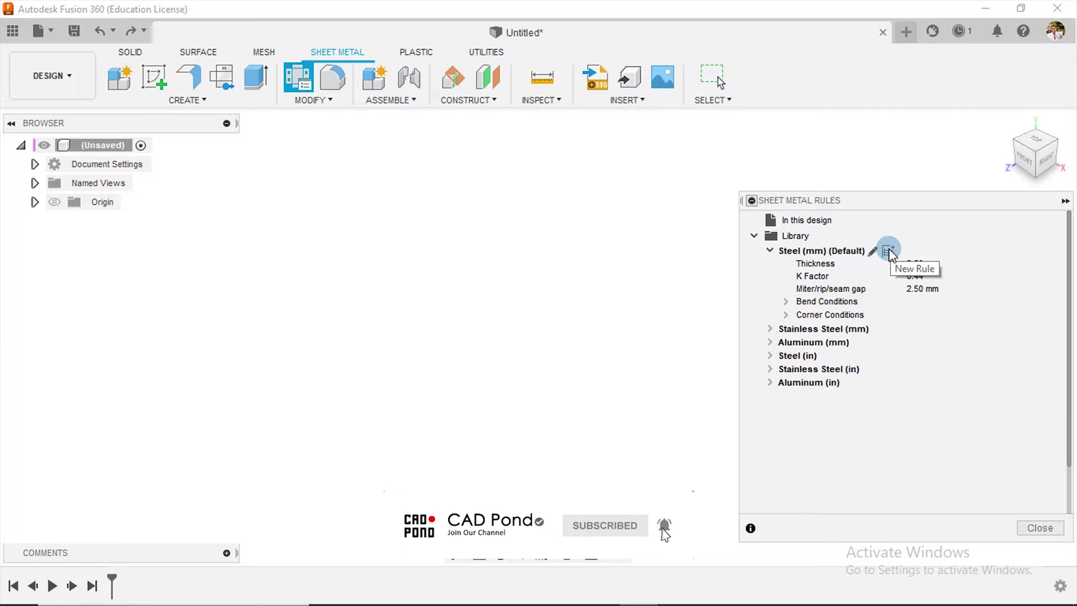
click(889, 252)
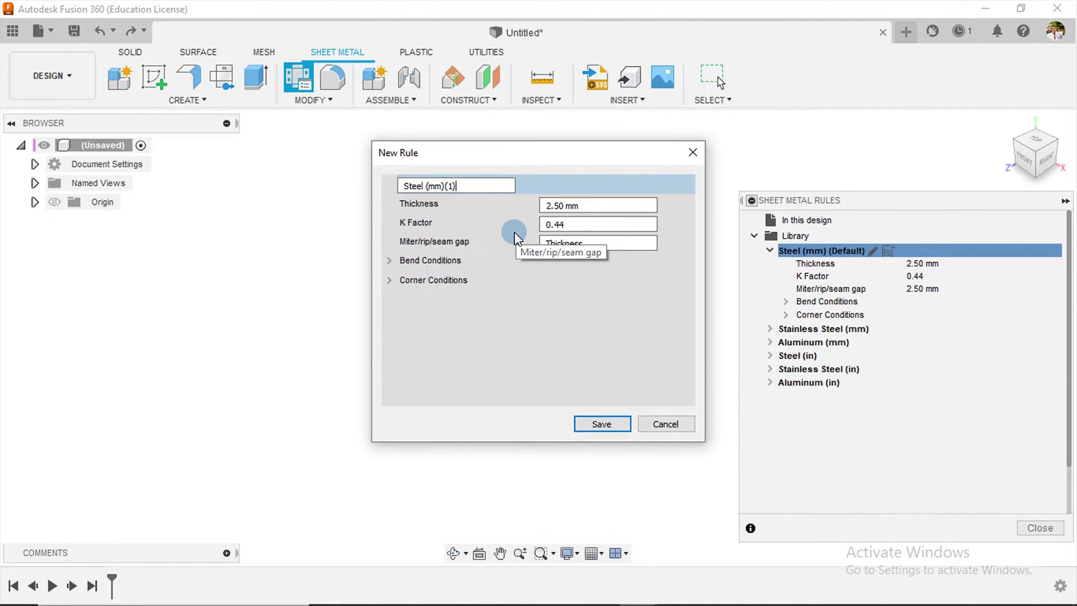
drag(563, 206, 543, 205)
text(1.0)
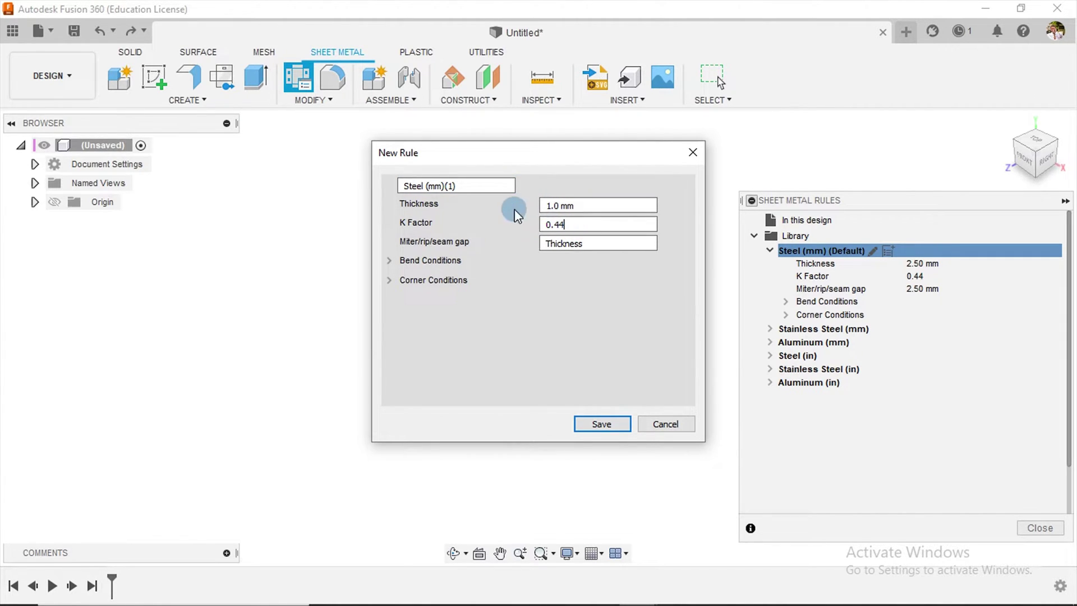
Step: Name the new sheet metal rule Steel (mm) Exercise 1
drag(445, 184, 474, 178)
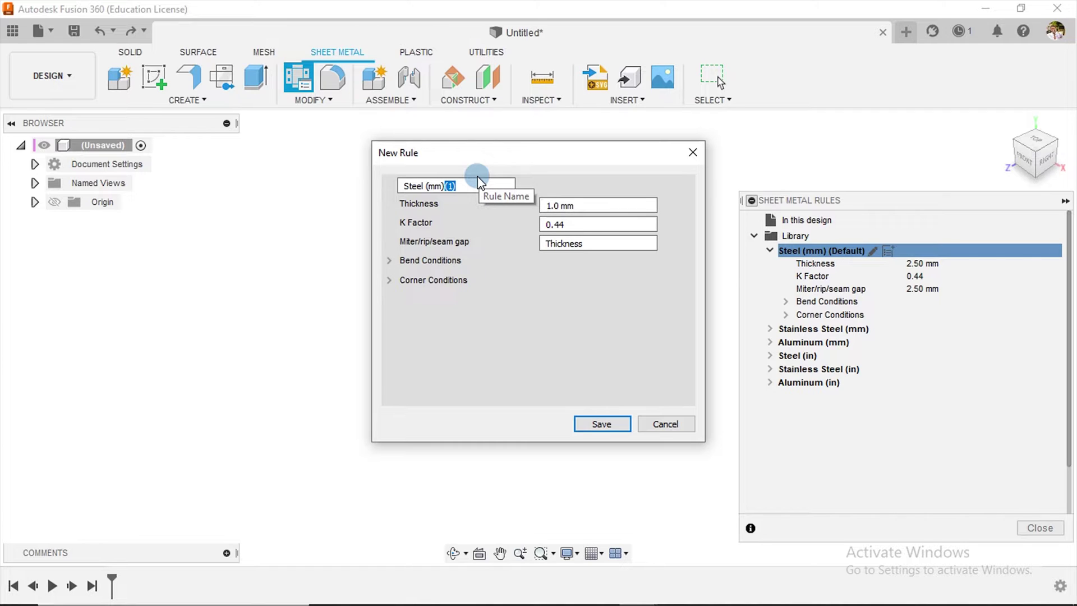
key(BackSpace)
text(Ex)
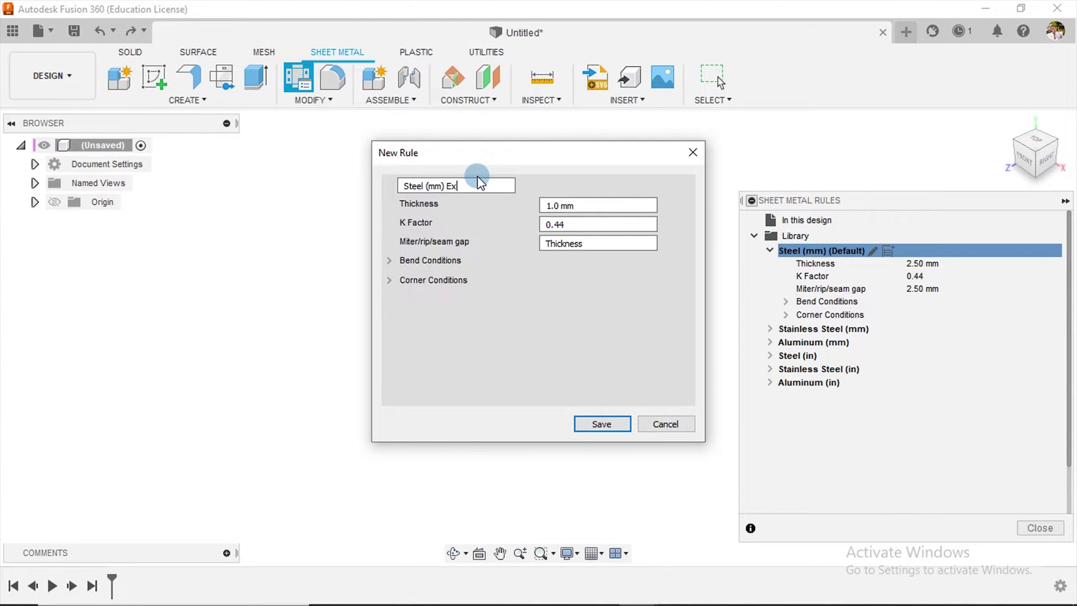
text(ercise 1)
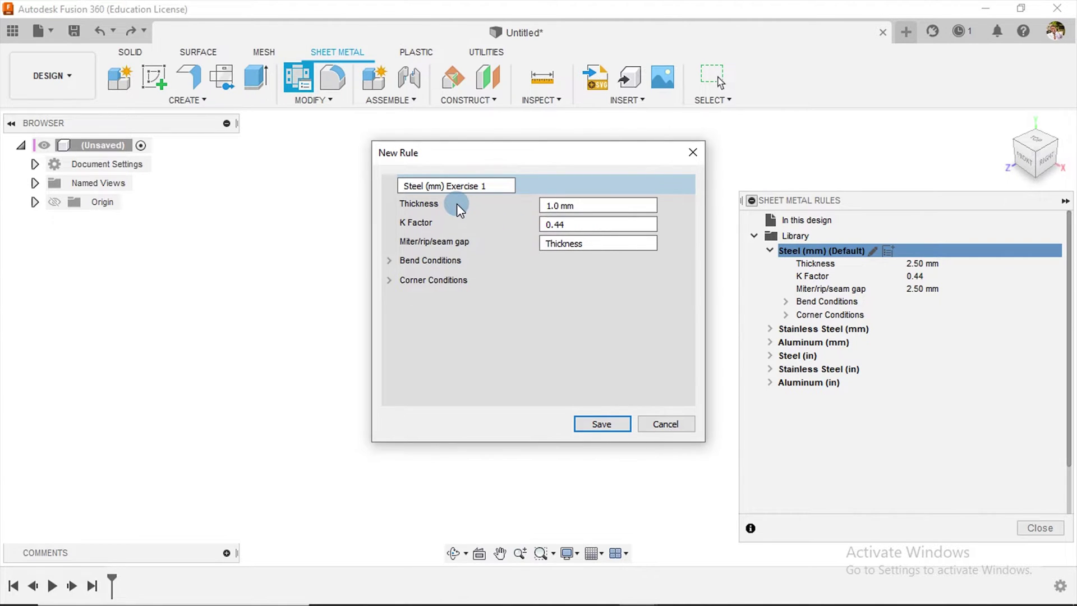
Step: Set the rule's bend radius to Thickness * 2 under the bend conditions and save the rule
click(390, 261)
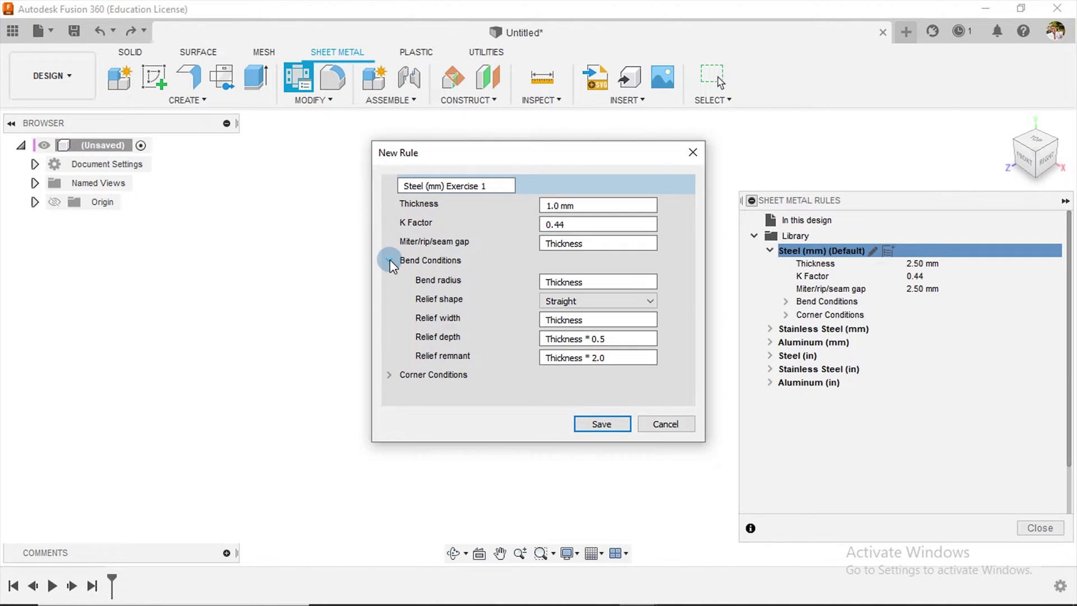
click(590, 284)
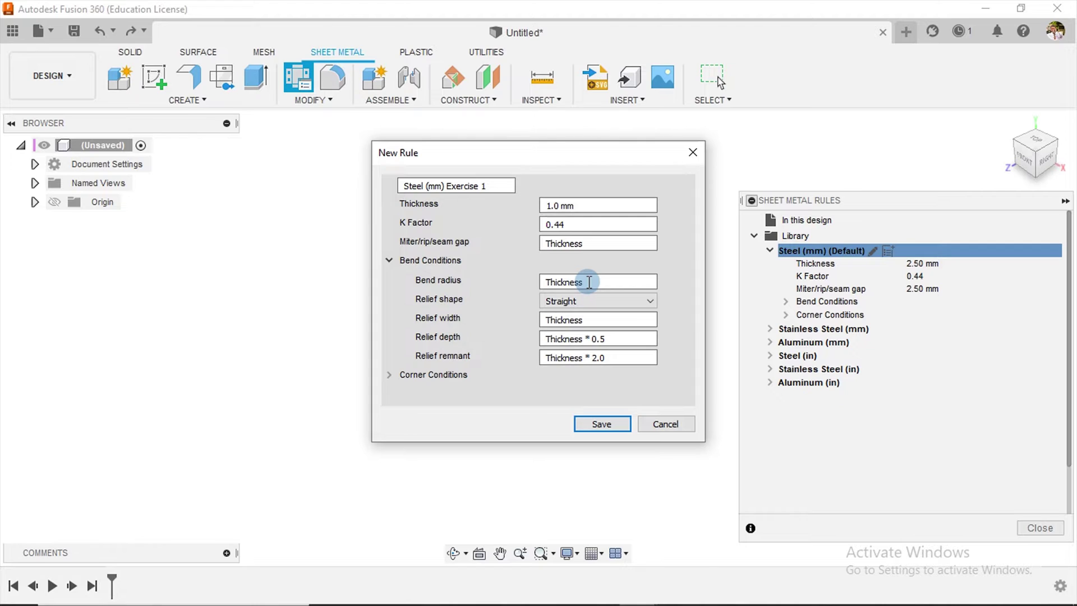
text(*)
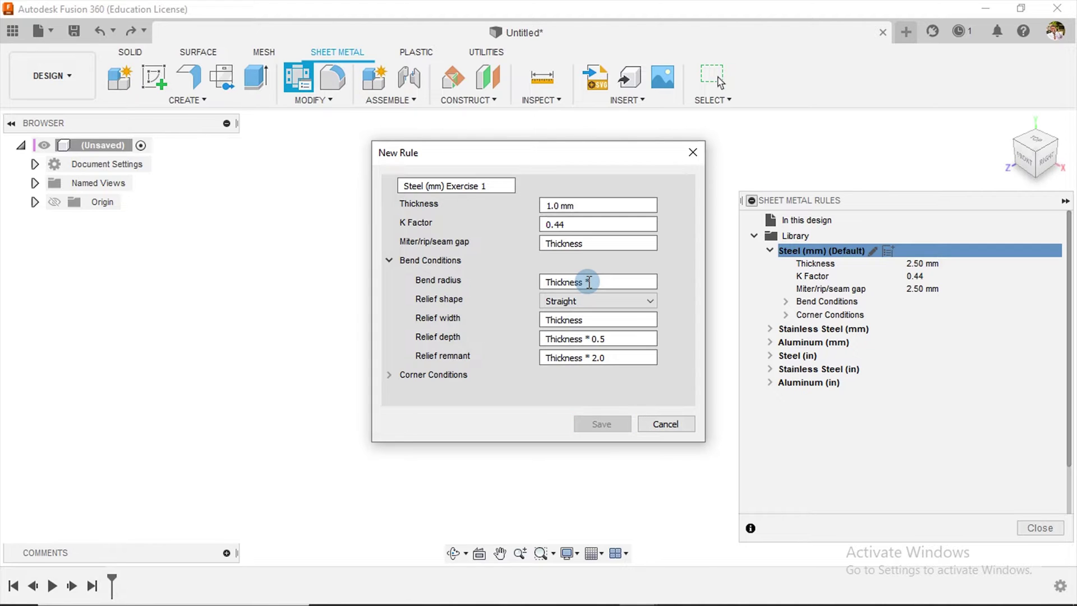
text( 2)
click(581, 301)
click(581, 301)
click(585, 365)
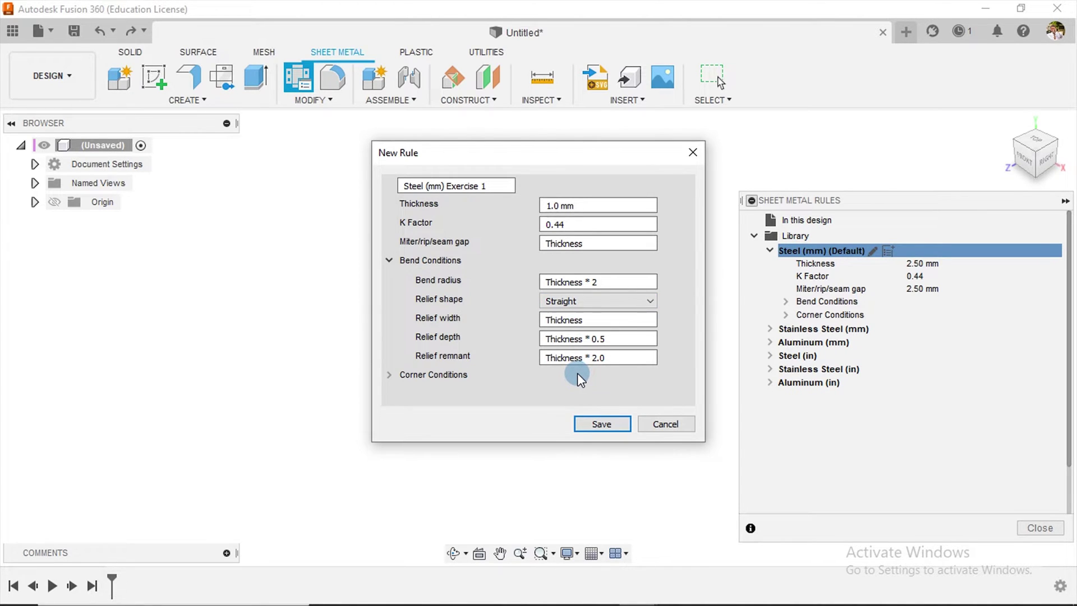
click(601, 425)
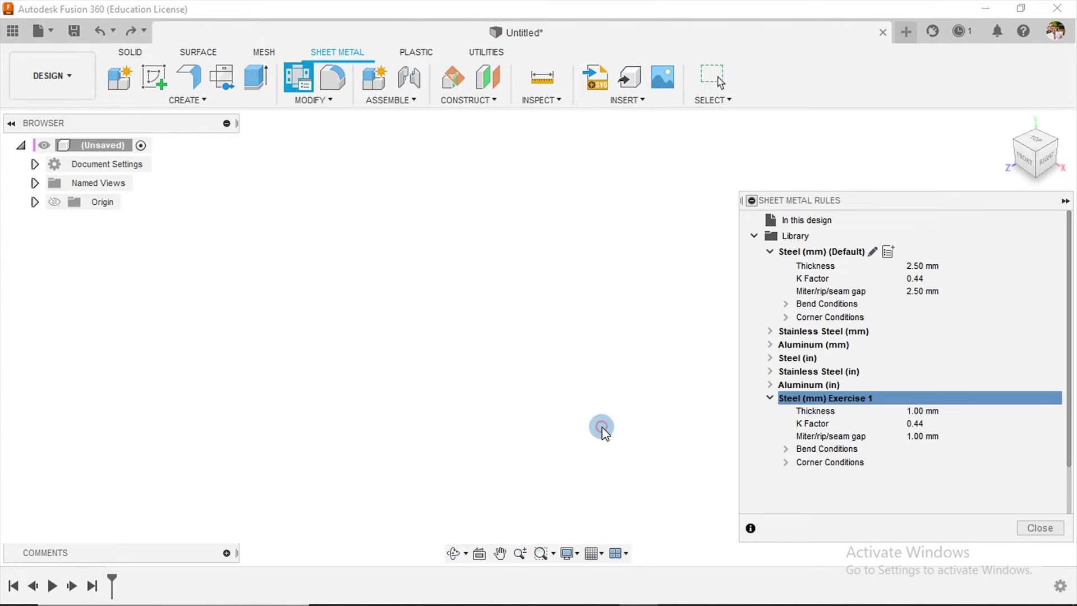
Step: Make Steel (mm) Exercise 1 the default sheet metal rule and close the rule settings
mouse_move(839, 405)
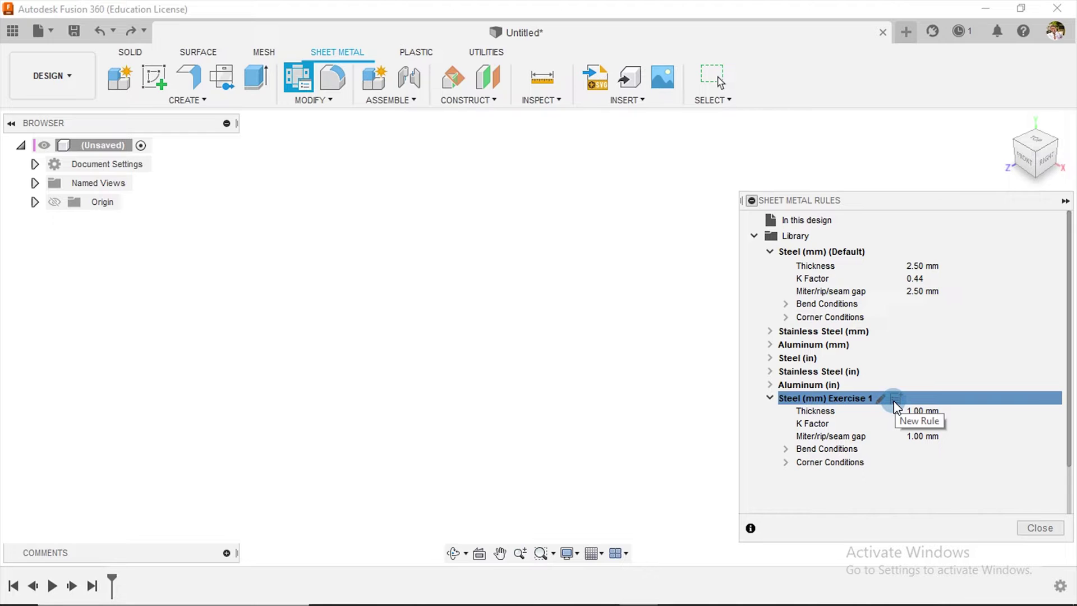
right_click(848, 404)
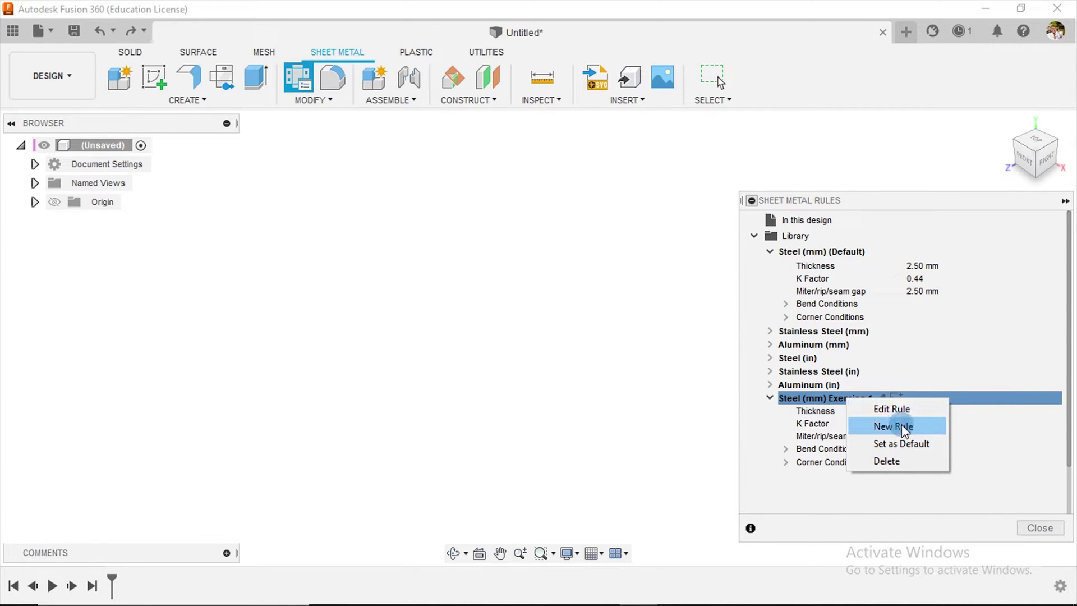
click(896, 443)
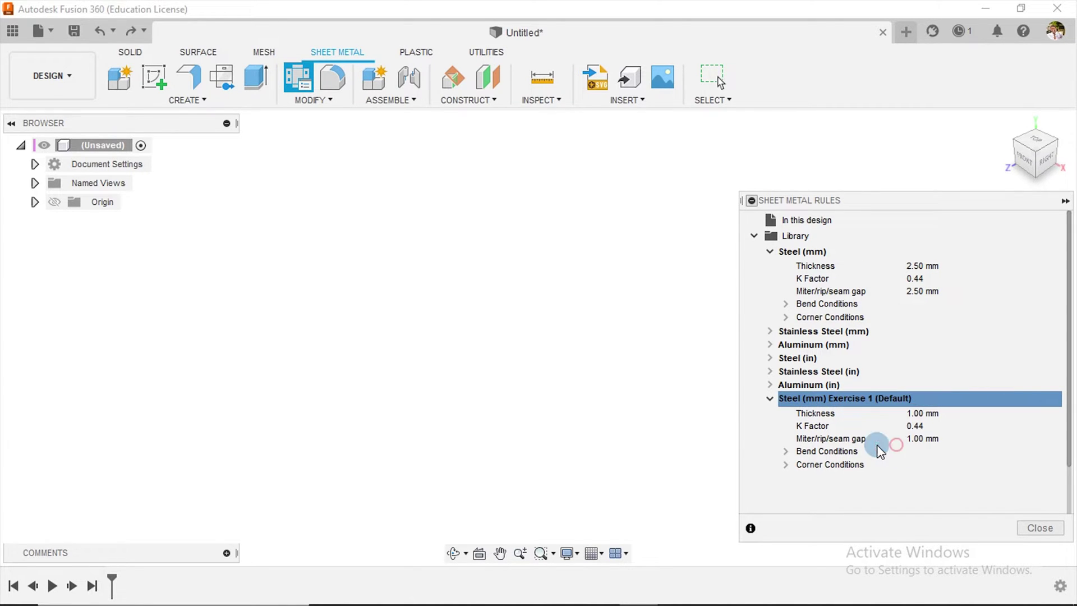
click(1029, 528)
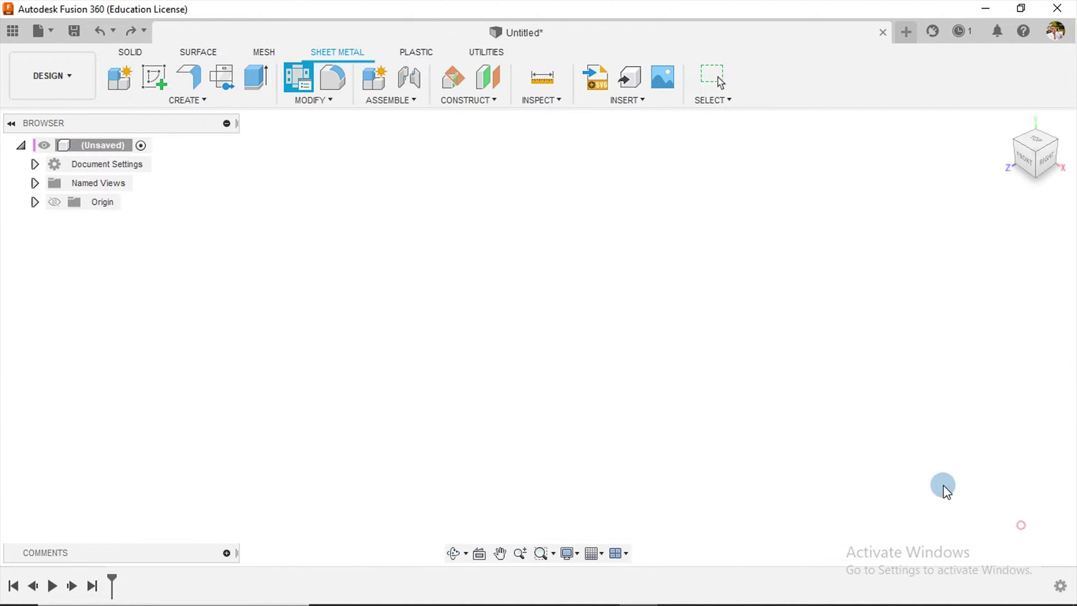
Step: Start a sketch on the horizontal origin plane and draw the bracket base's rectangle, 11 mm wide and 24 mm high
click(155, 73)
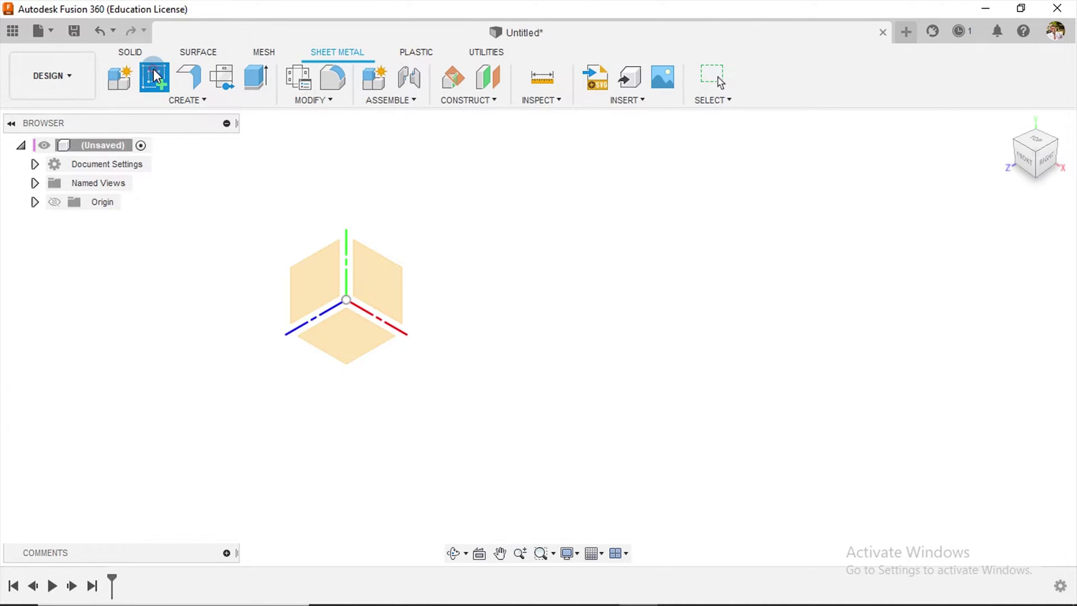
click(360, 334)
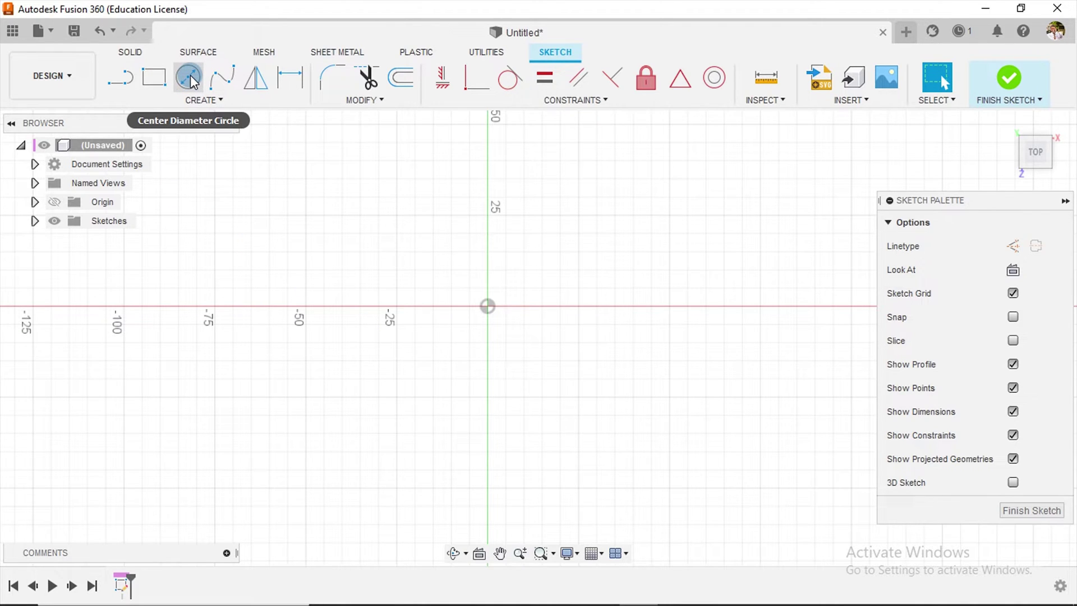
click(153, 74)
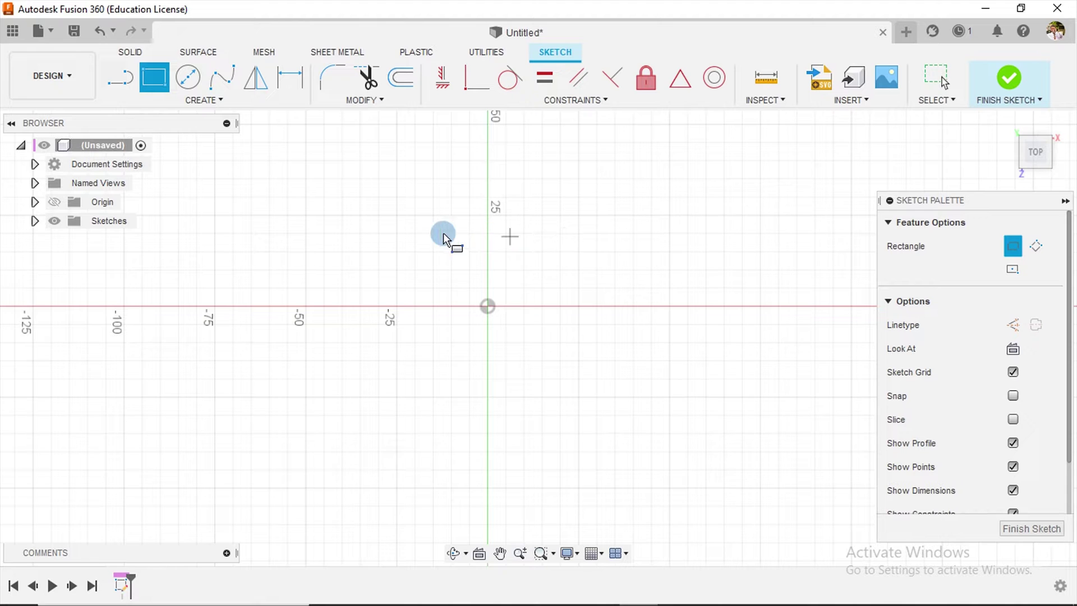
click(394, 215)
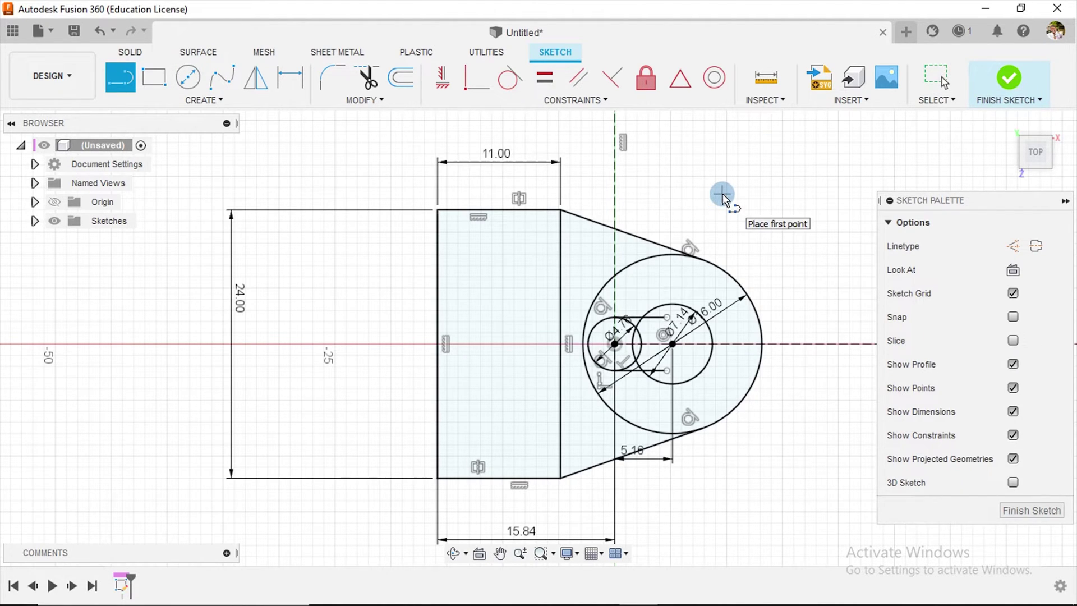
Step: Move the 24 mm height dimension closer to the bracket outline and finish the sketch
key(Escape)
drag(239, 297, 392, 339)
click(1013, 191)
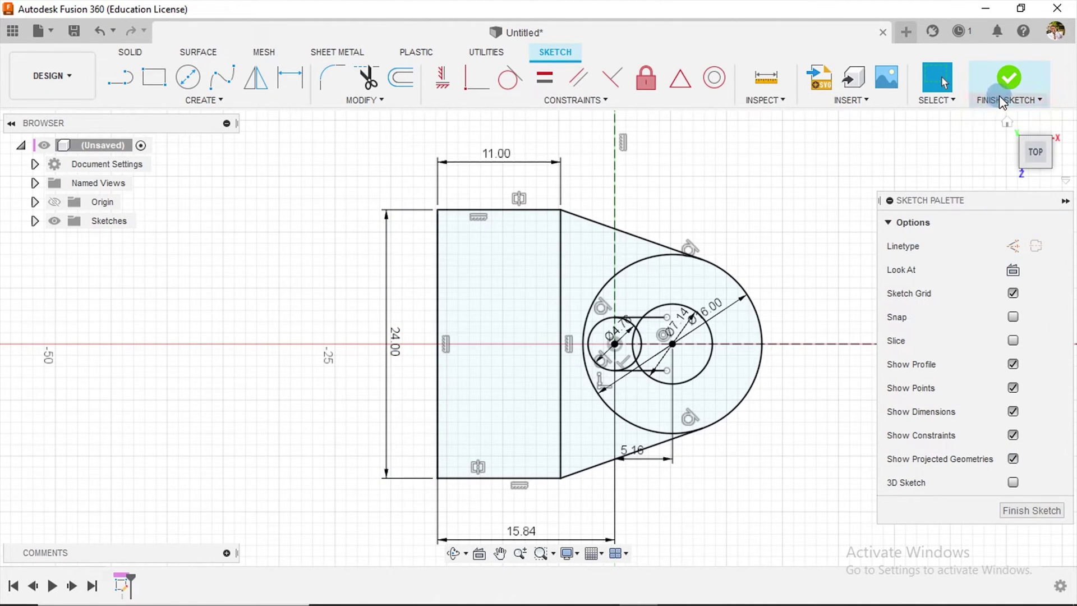
click(1007, 84)
Step: Create a flange as a new body from the rectangle, tapered and rounded profiles, leaving the keyhole open, using the Steel (mm) Exercise 1 rule
click(1006, 116)
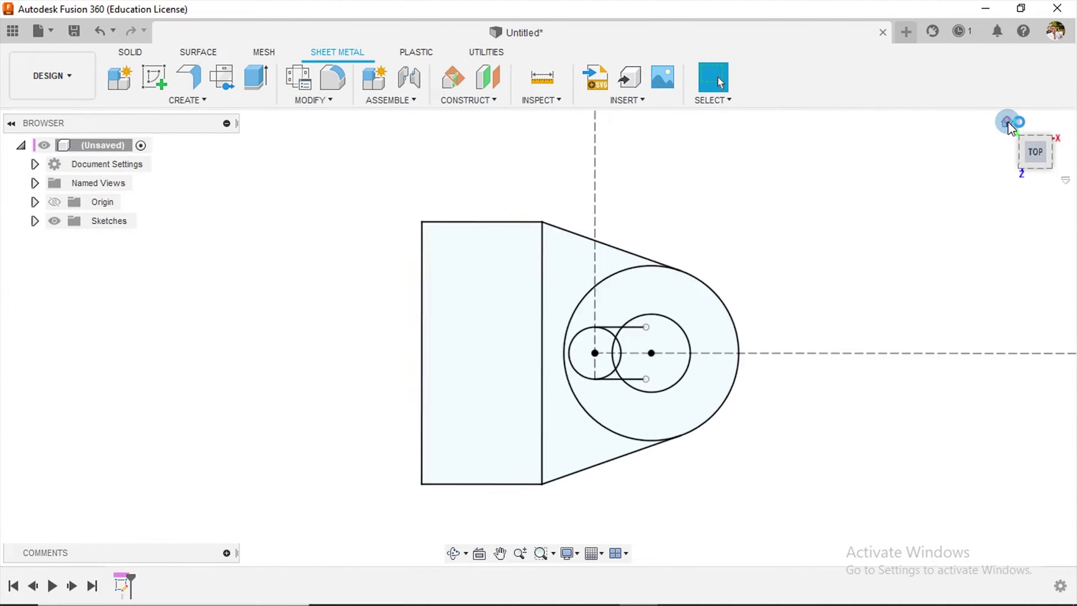
click(194, 82)
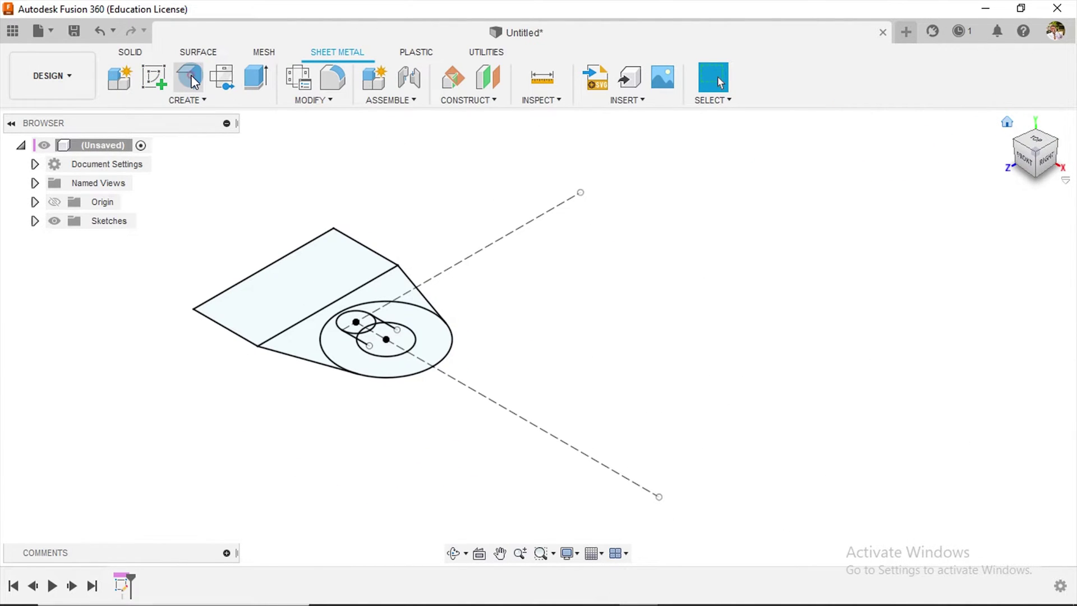
click(325, 262)
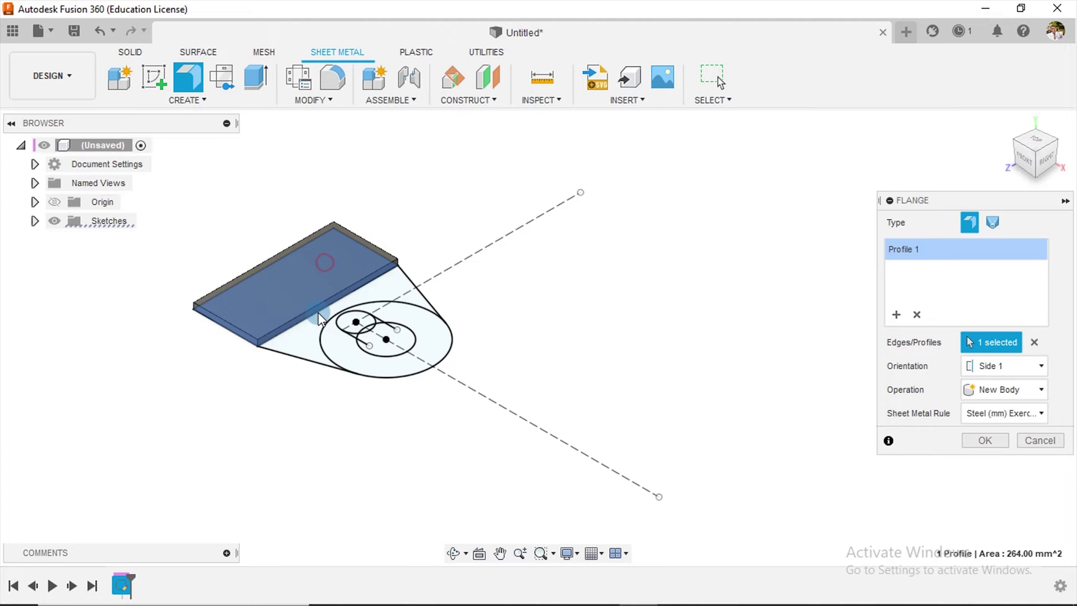
click(311, 329)
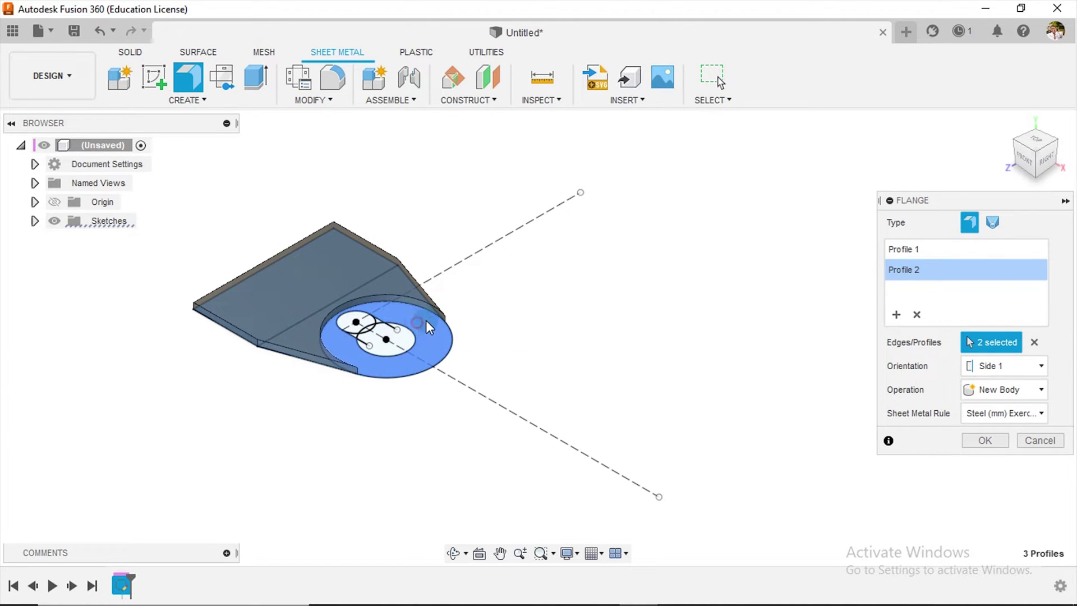
click(426, 320)
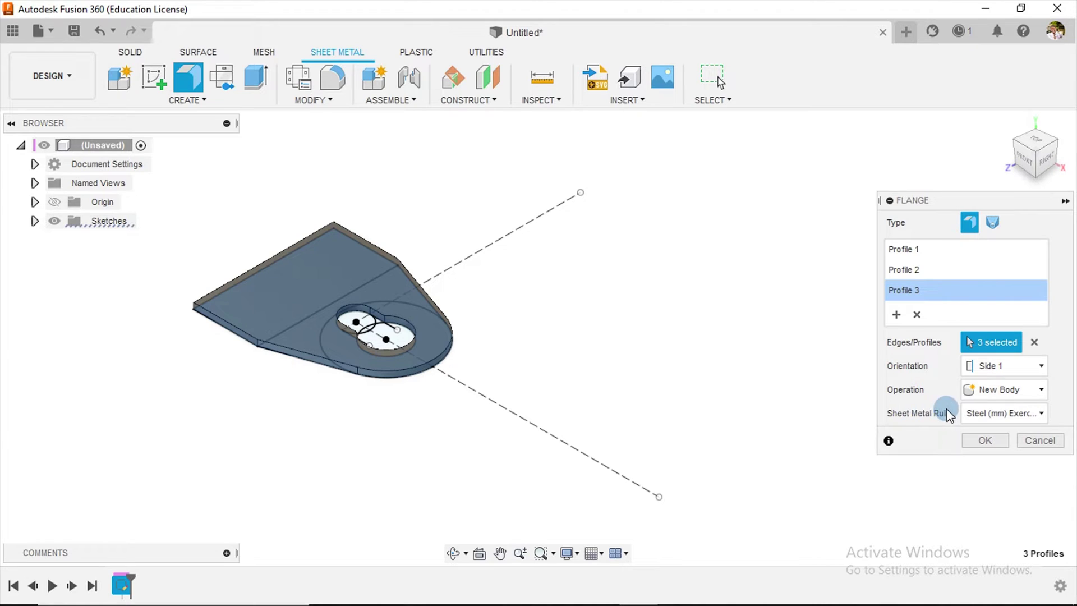
click(1045, 416)
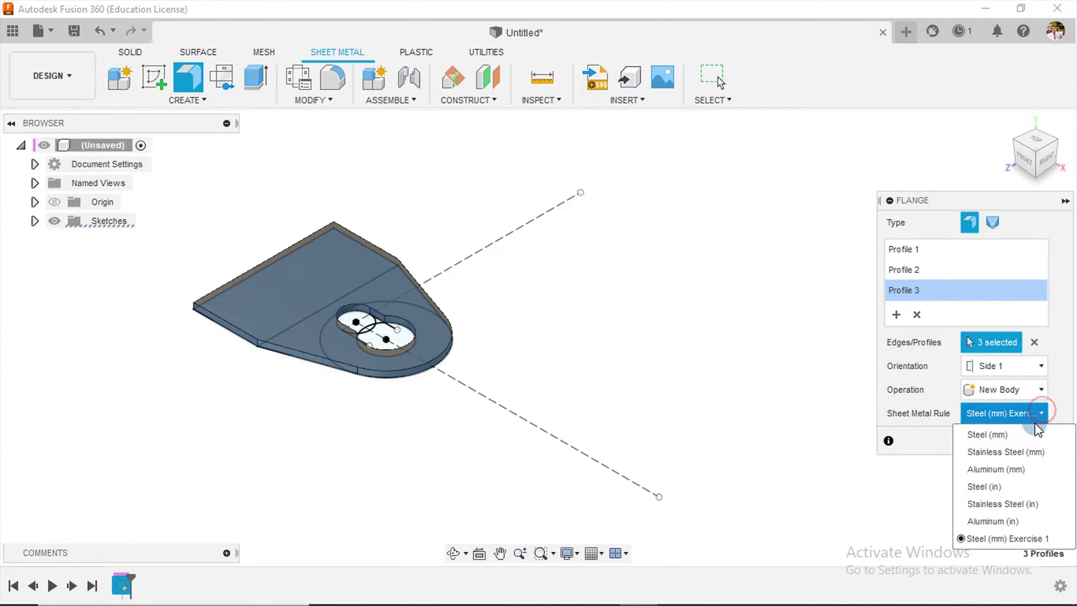
click(1062, 402)
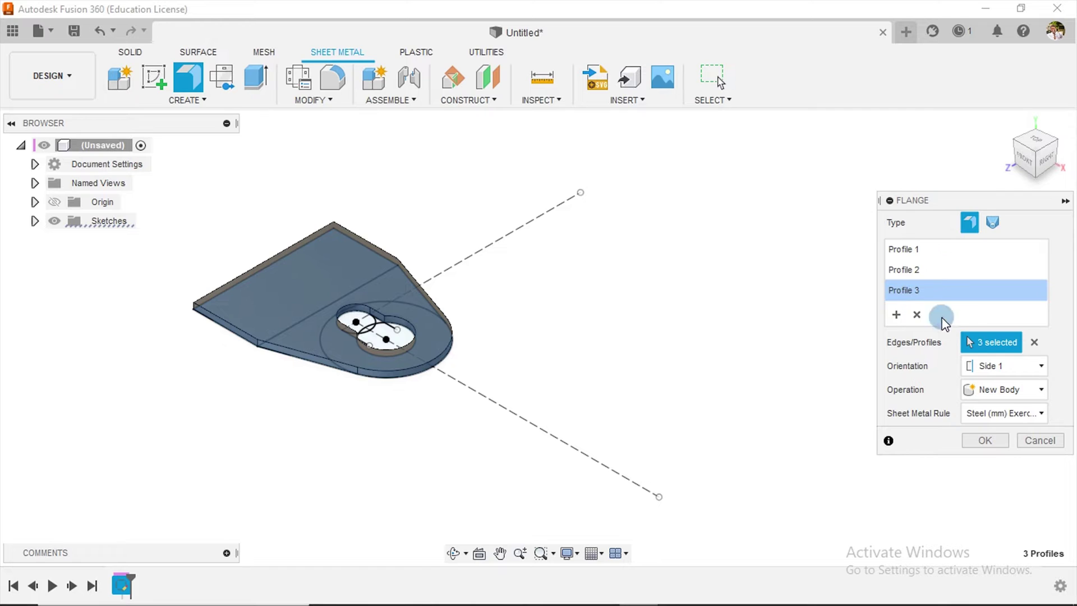
click(997, 442)
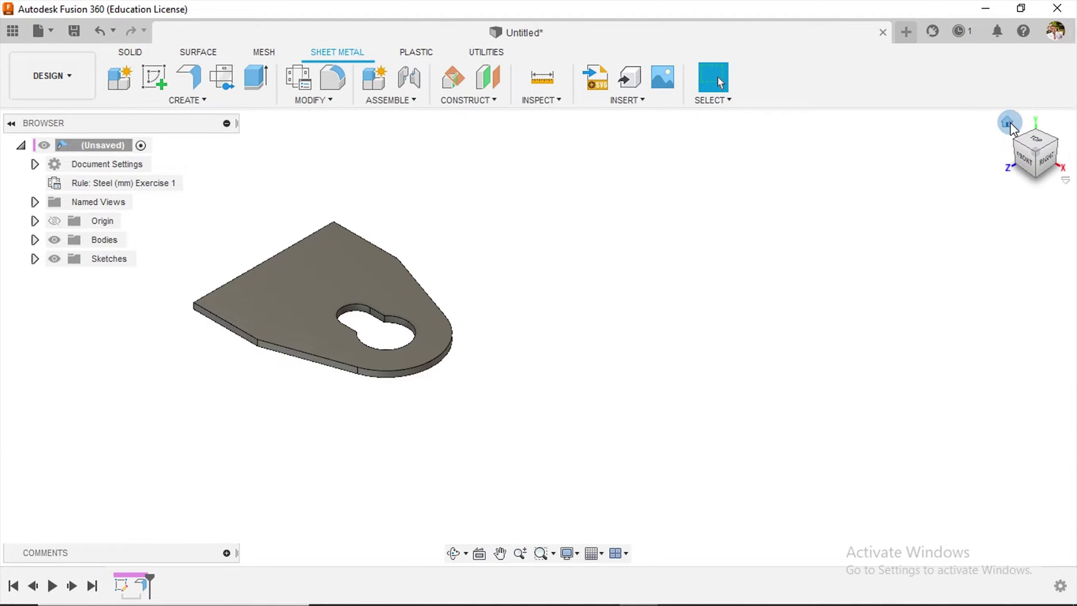
Step: Start an edge flange along the full straight 24 mm edge of the base plate and set its height to 21 mm
click(1010, 124)
click(394, 202)
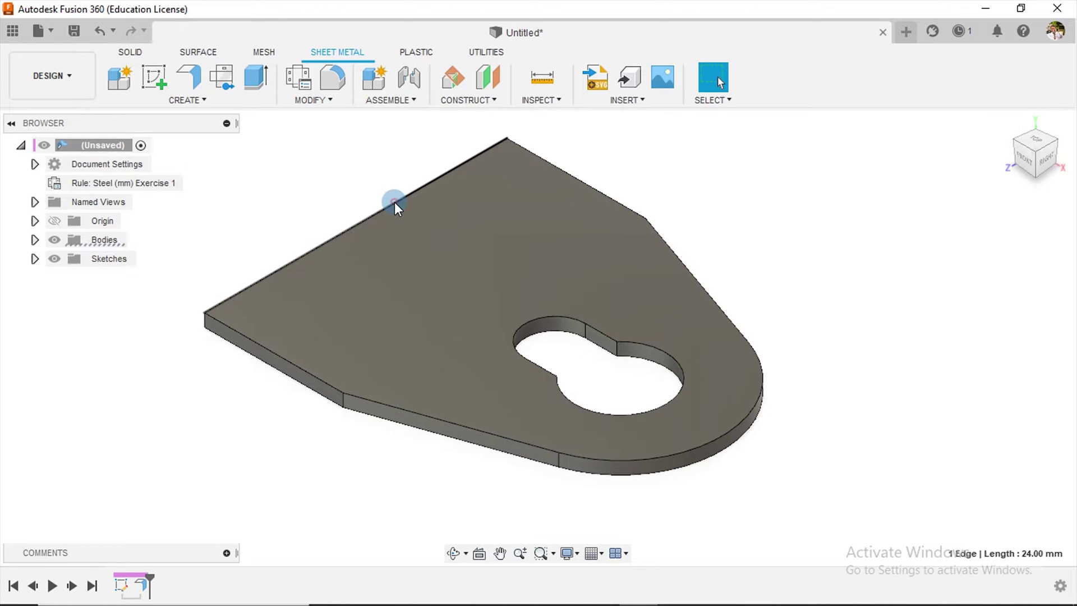
shift+middle_drag(810, 267, 917, 256)
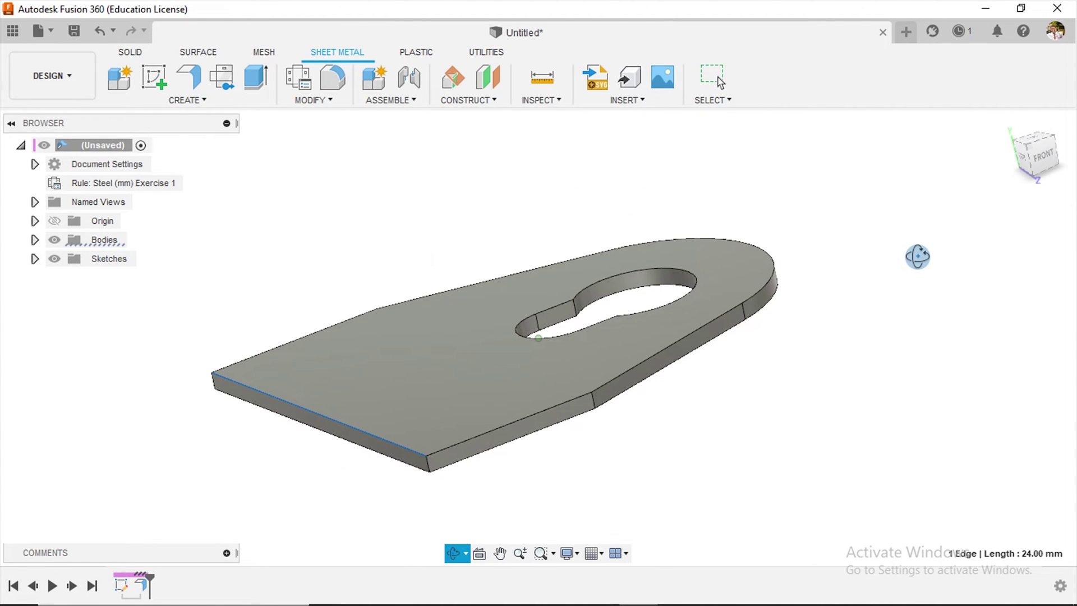
key(Escape)
click(1005, 120)
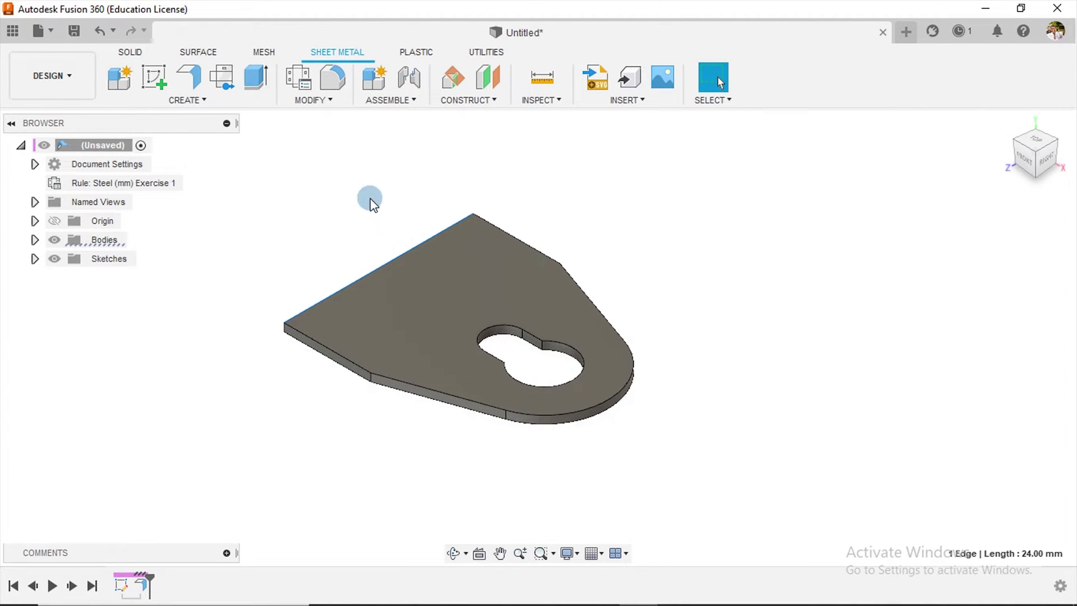
click(188, 77)
click(400, 248)
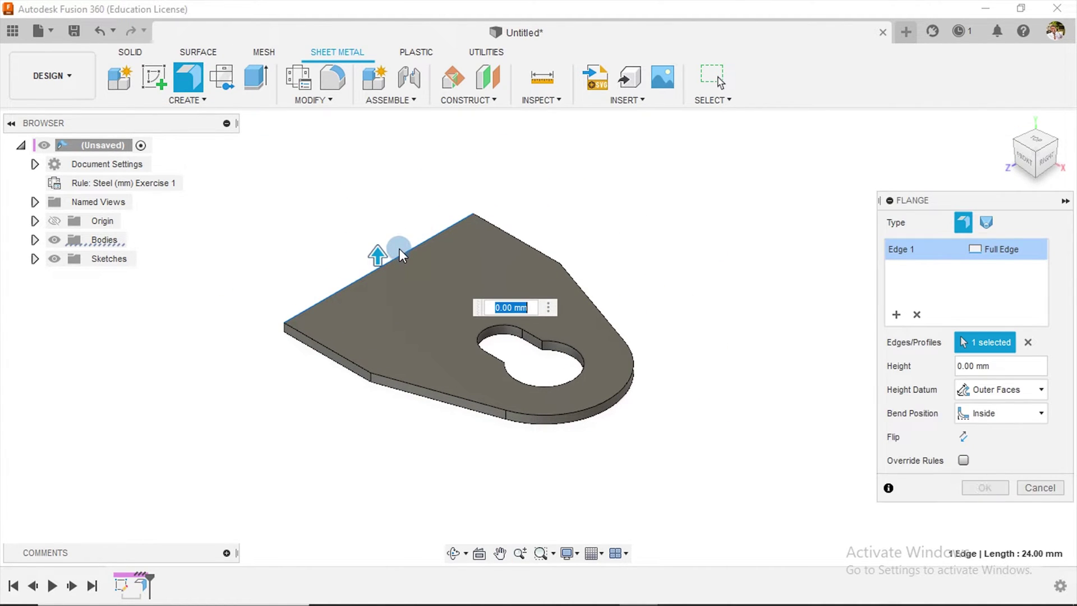
click(1023, 169)
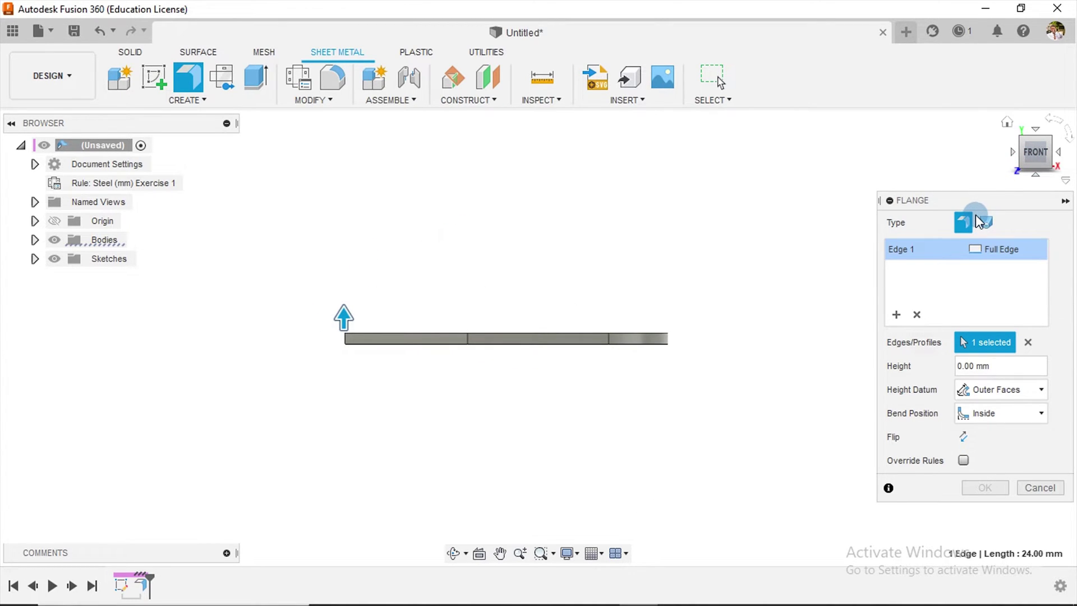
click(957, 368)
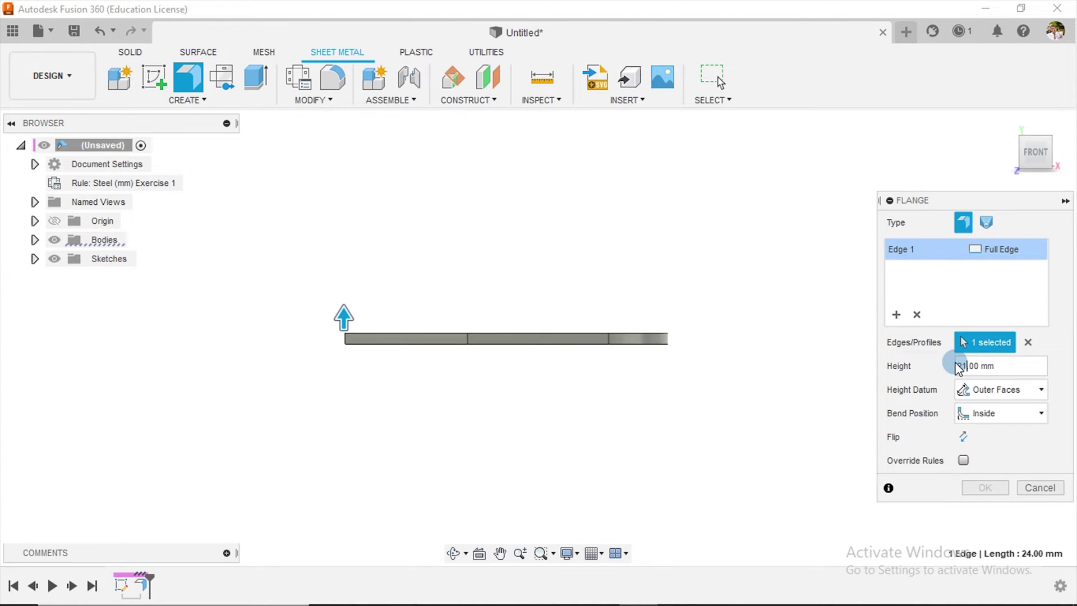
text(21)
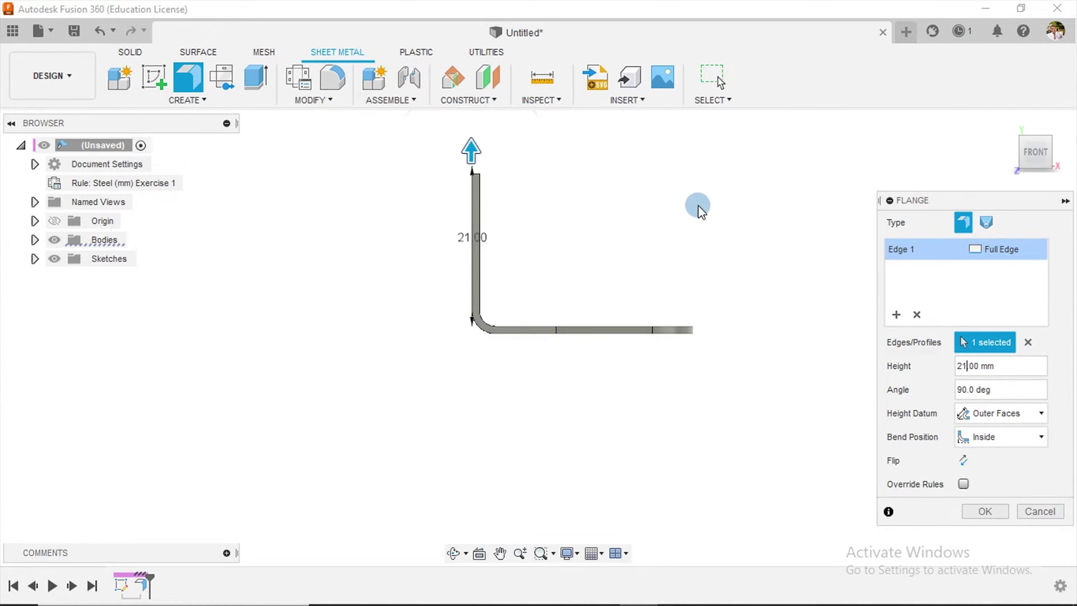
key(Return)
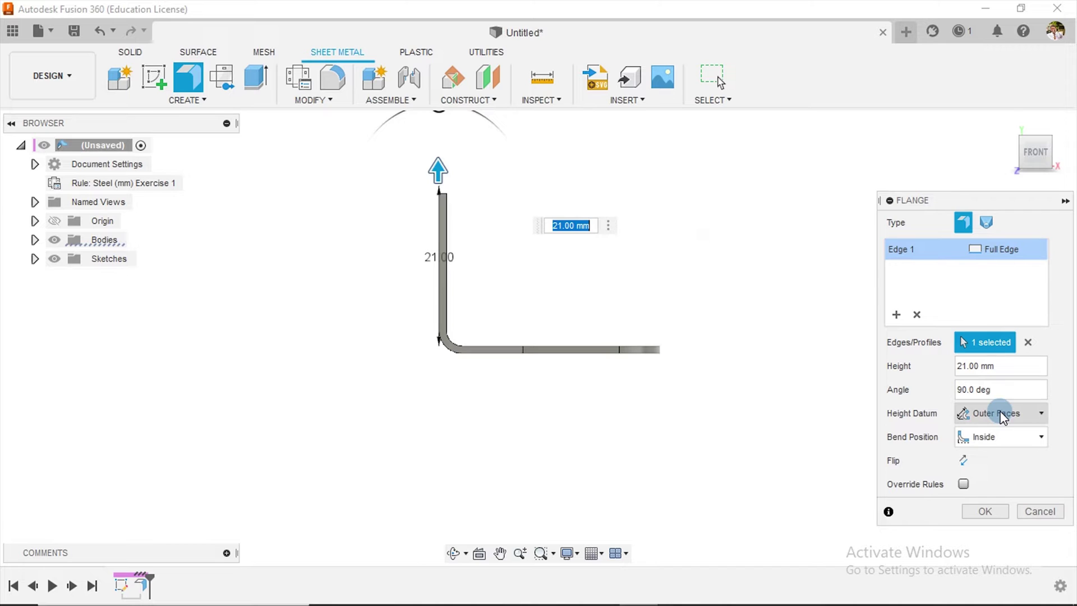
Step: Set the flange's height datum to Tangent To Bend after trying Inner Faces, and create the flange with the Inside bend position
click(1003, 418)
click(993, 433)
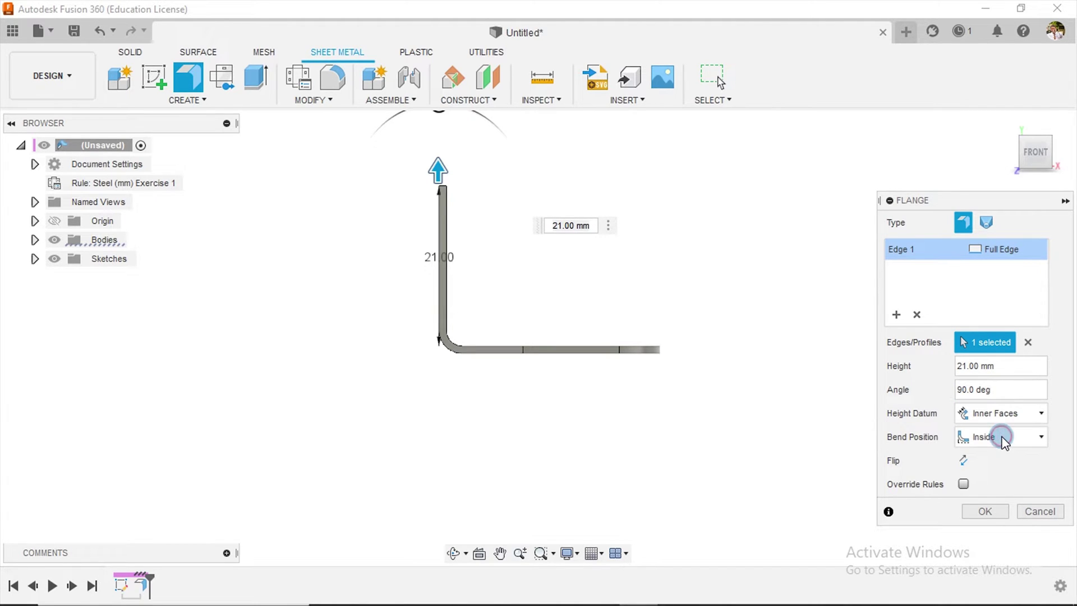
click(1004, 415)
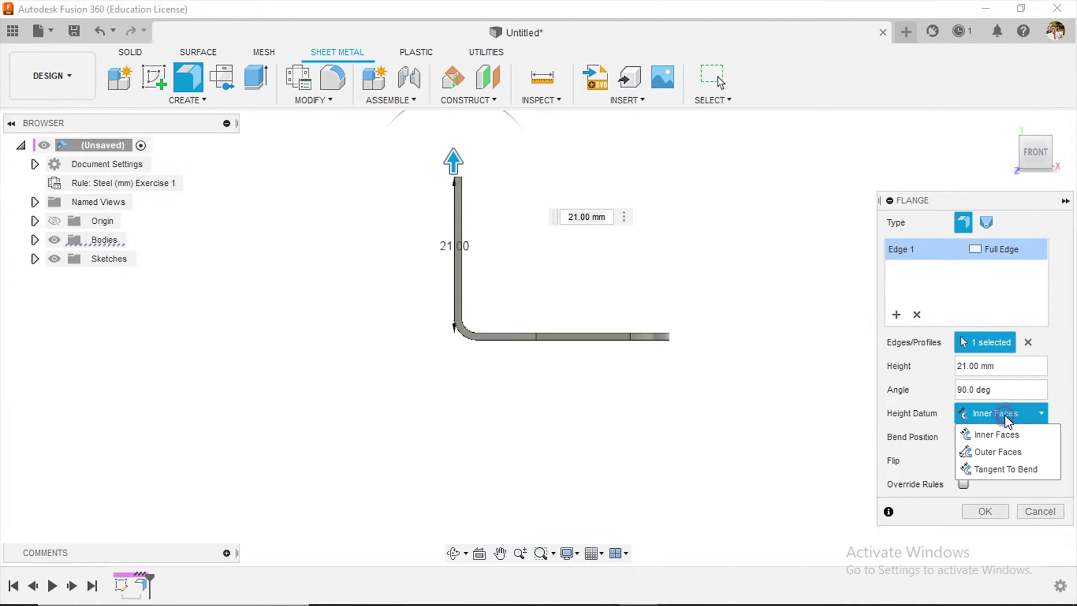
click(1012, 470)
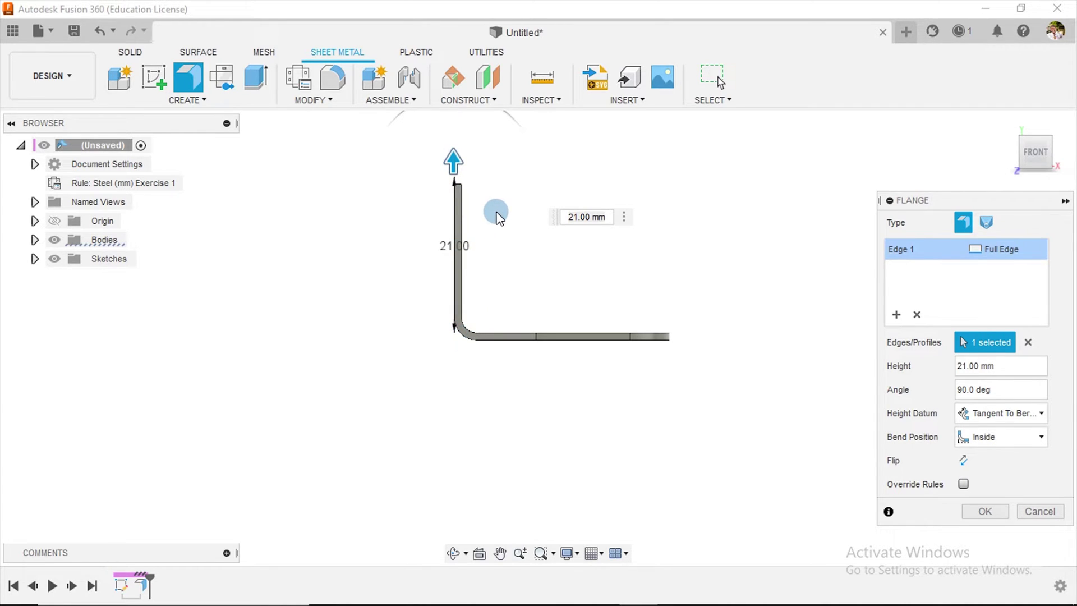
click(461, 190)
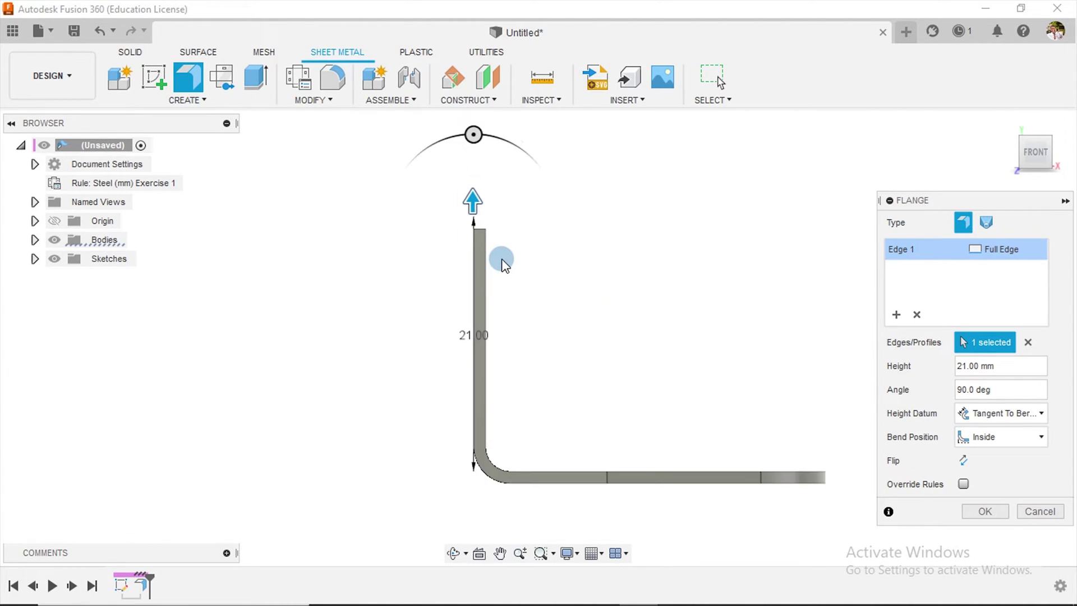
scroll(502, 409, up, 4)
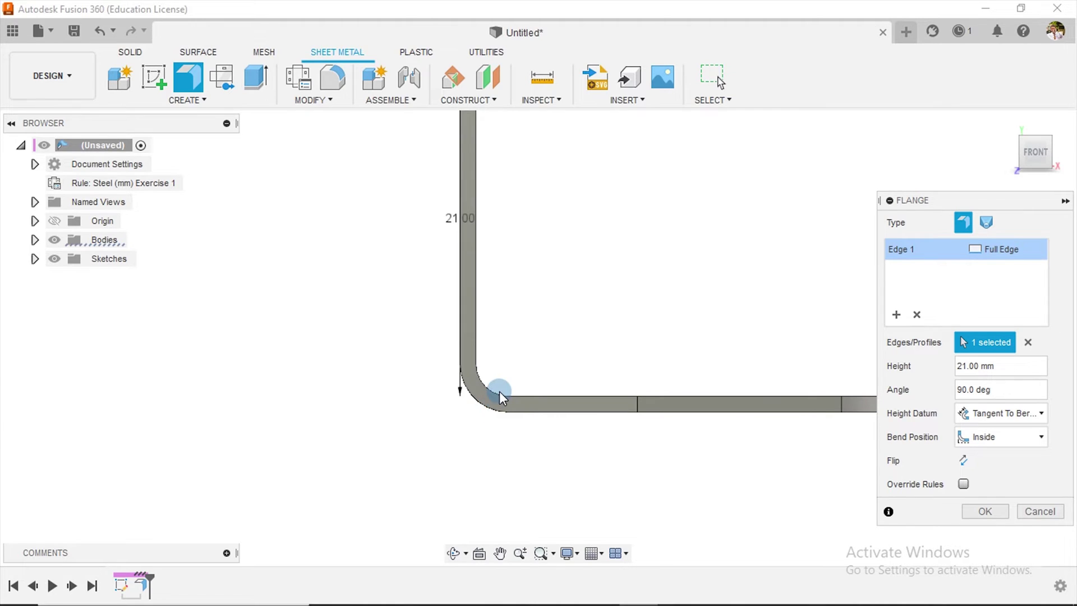
scroll(502, 405, down, 3)
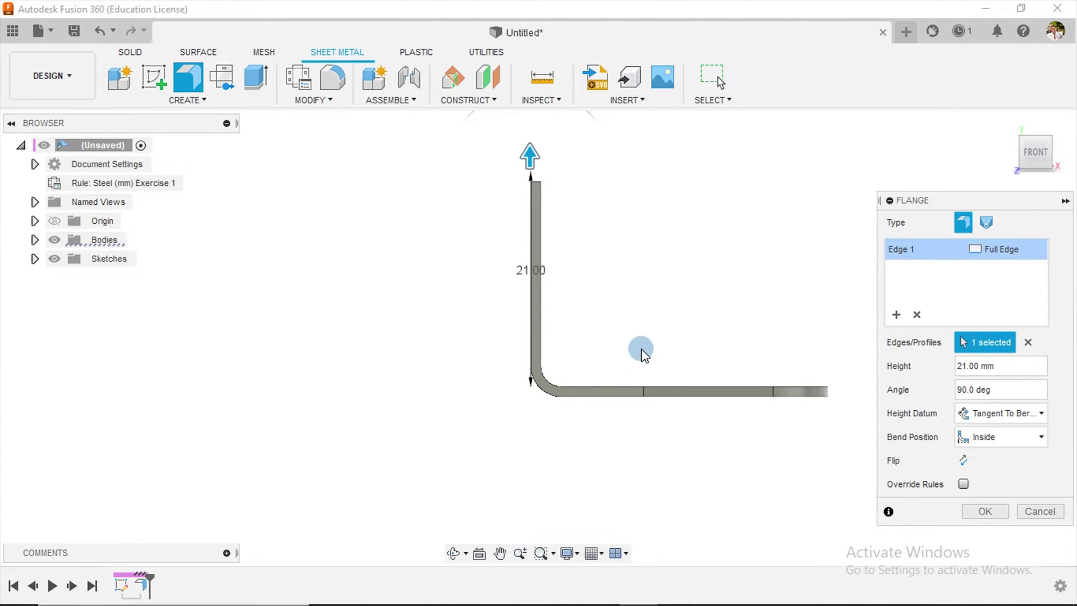
click(986, 512)
click(1032, 201)
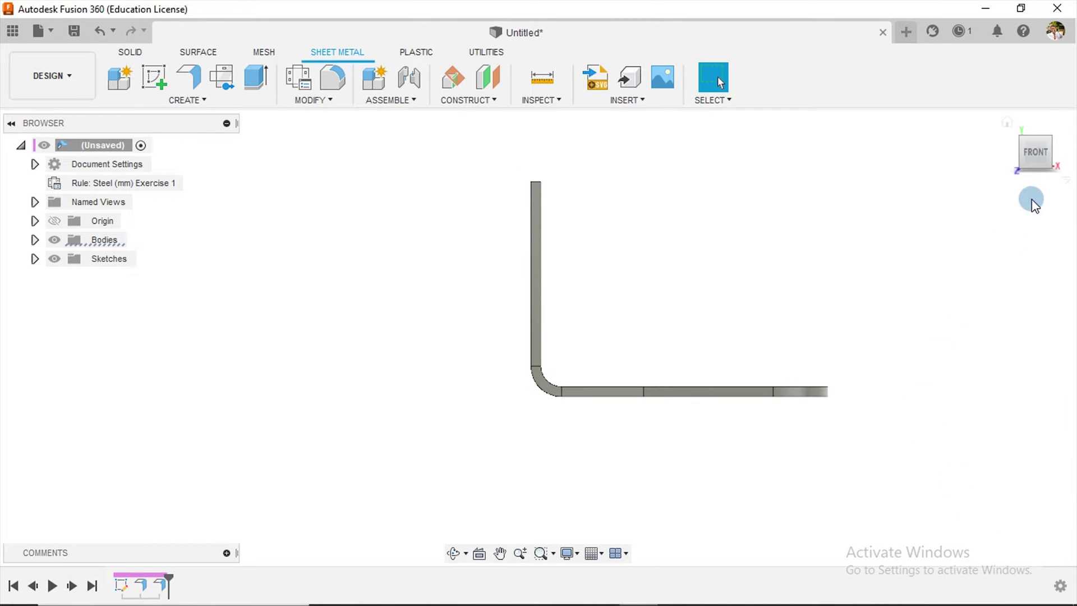
click(1008, 122)
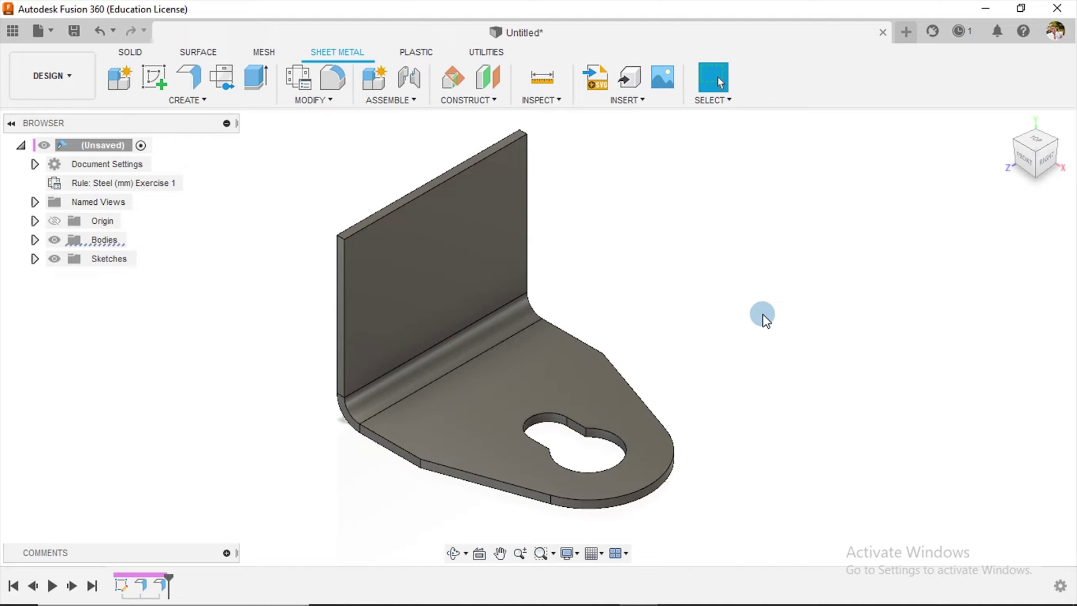
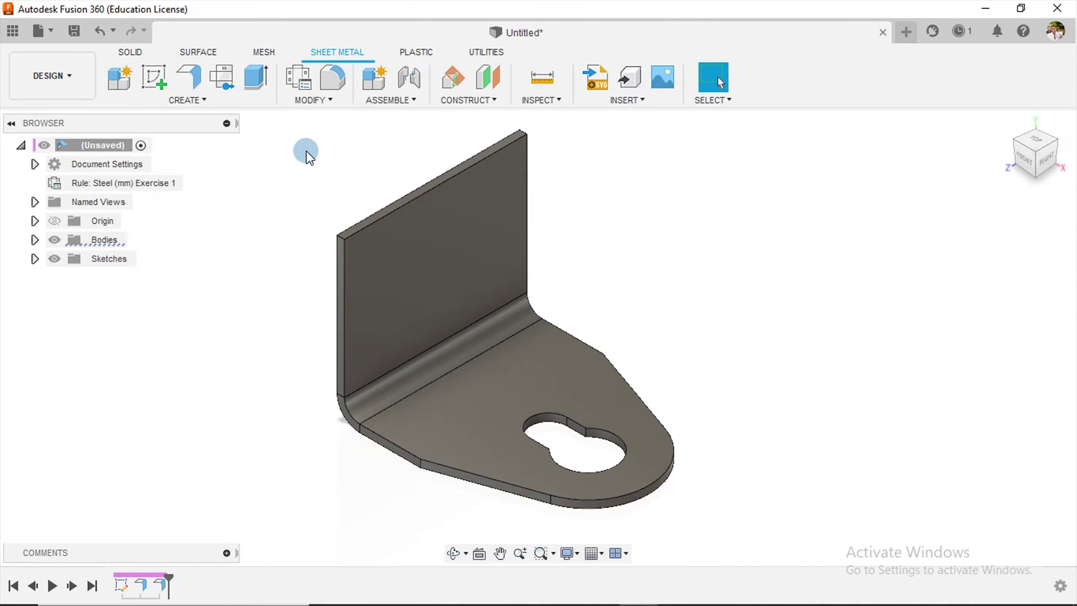
click(198, 102)
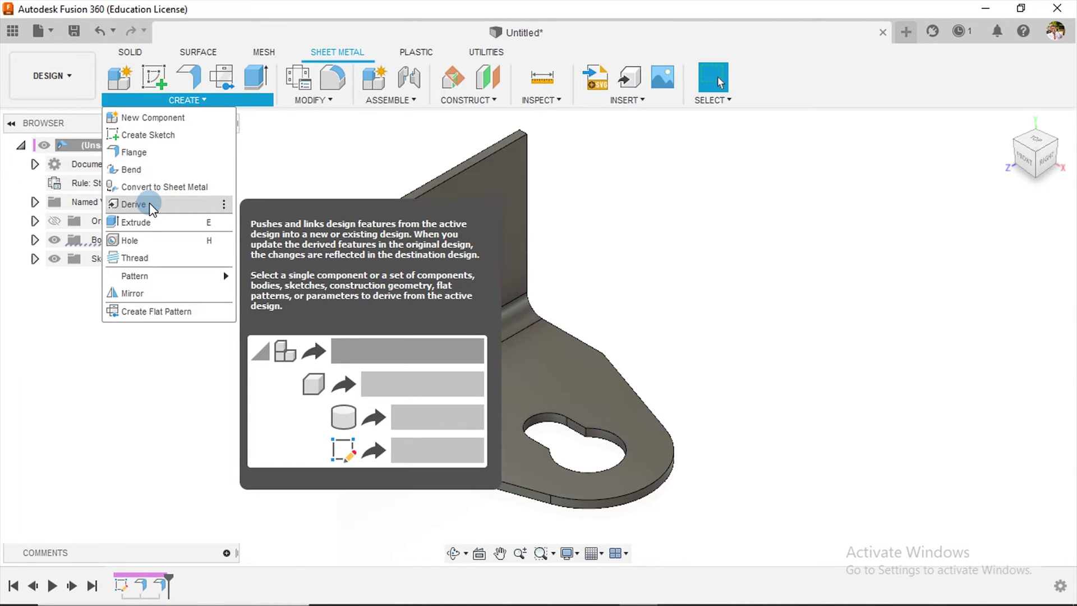
click(312, 101)
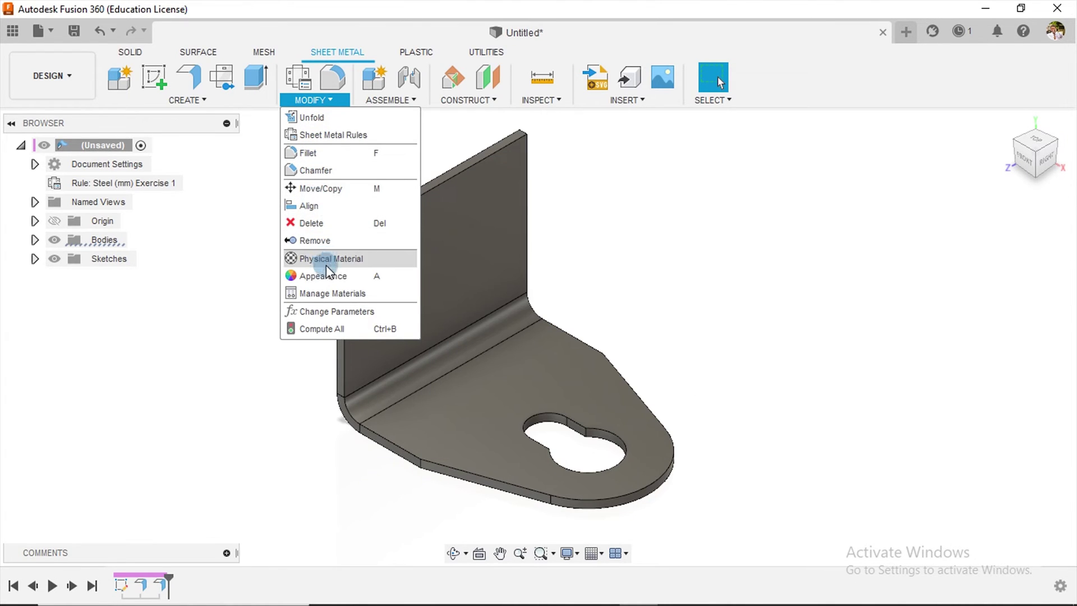
click(650, 224)
click(389, 100)
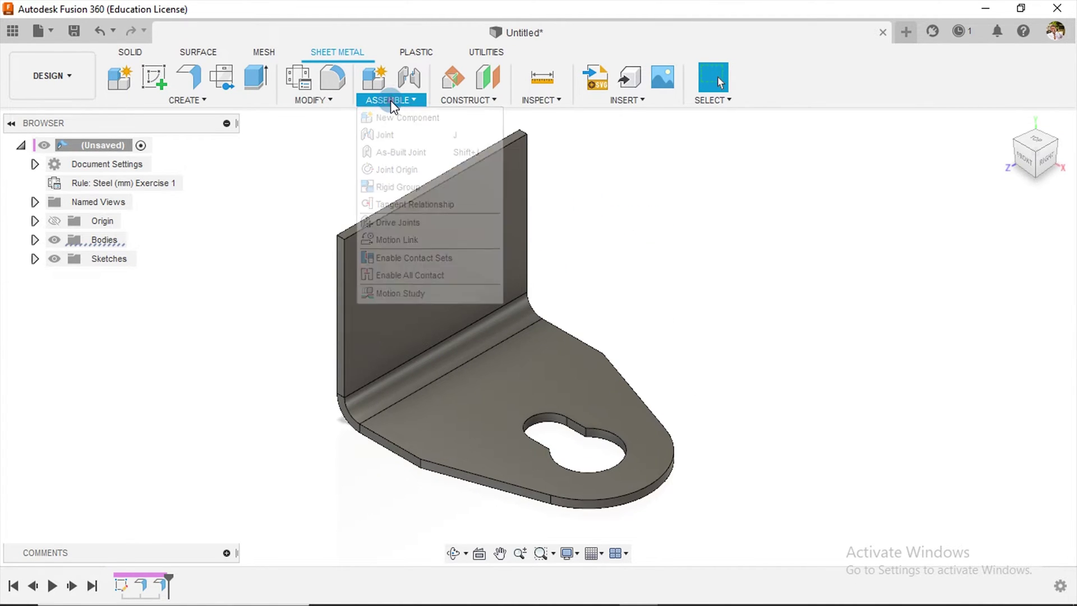
click(610, 180)
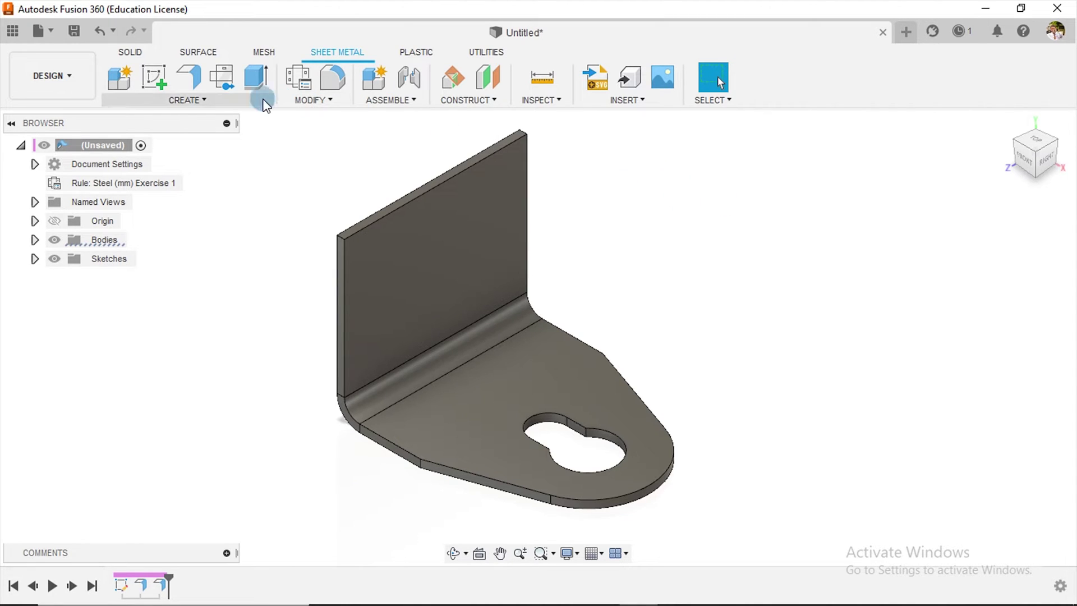
Step: Start another flange on the upper inner edge of the vertical wall, extending it inward about 3.67 mm
click(191, 77)
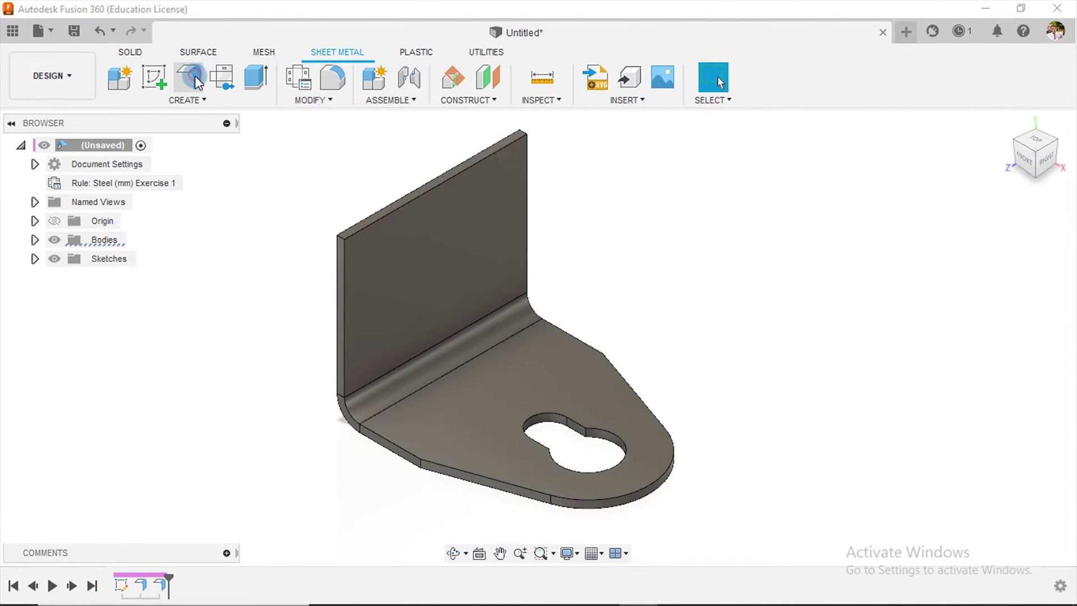
click(396, 214)
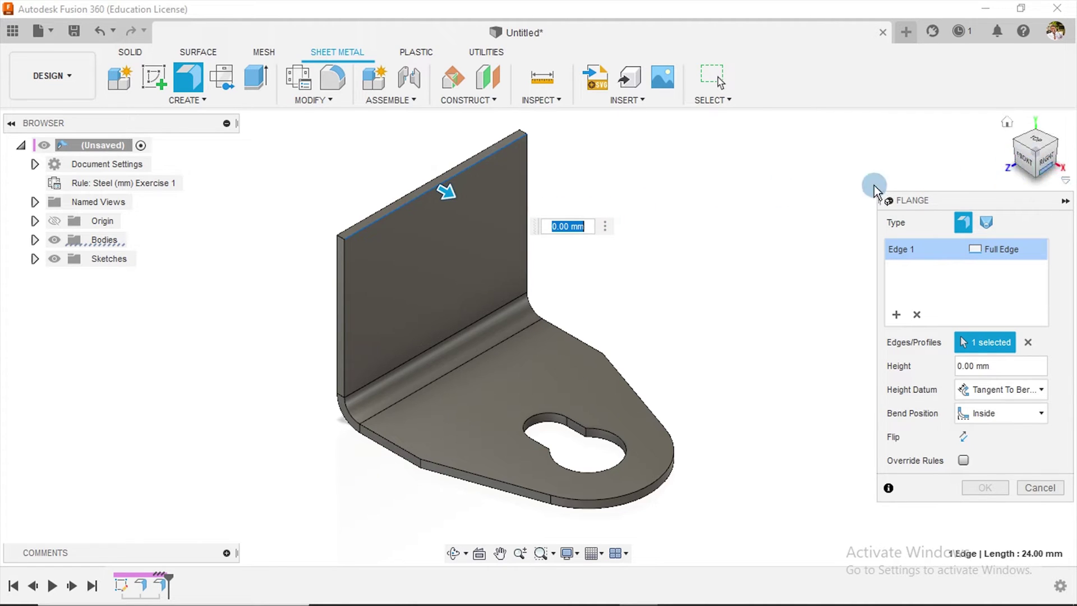
drag(446, 190, 484, 211)
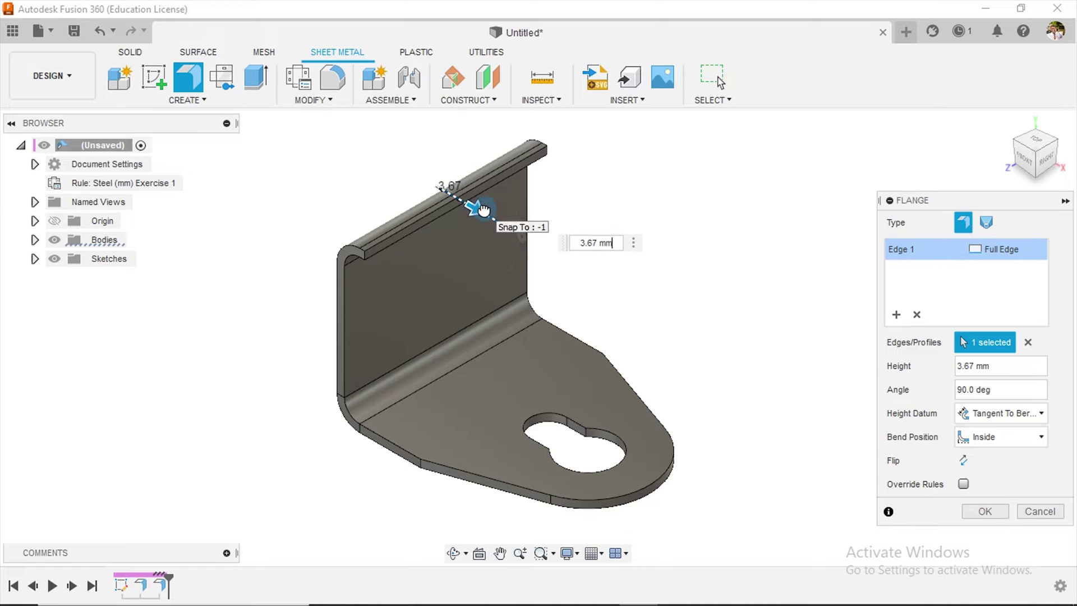
click(1025, 160)
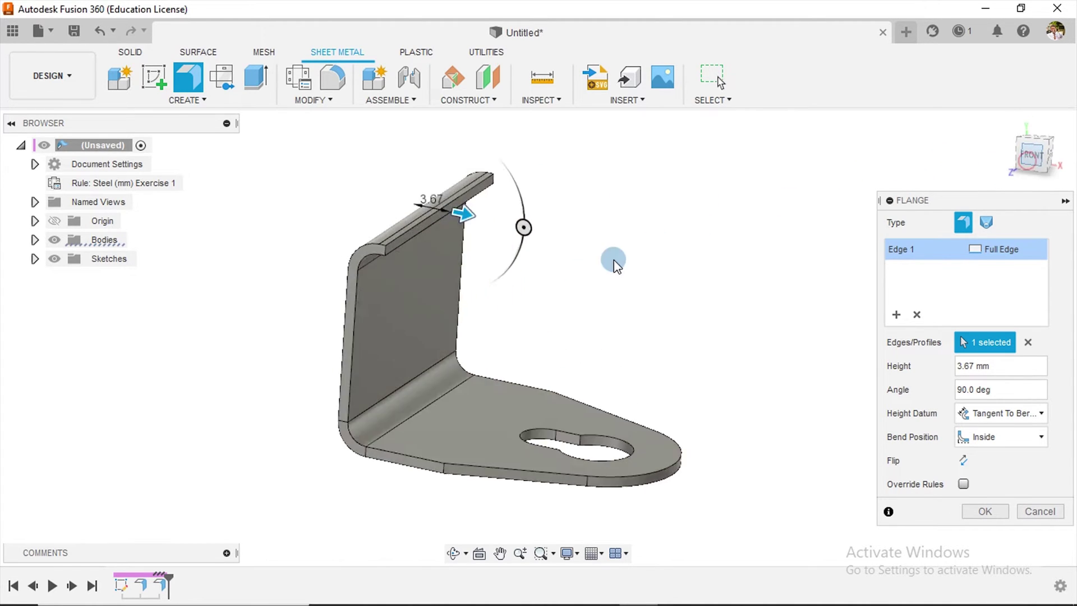
Step: Override the sheet metal rule for the new flange with a bend radius of 0.1 mm
click(963, 485)
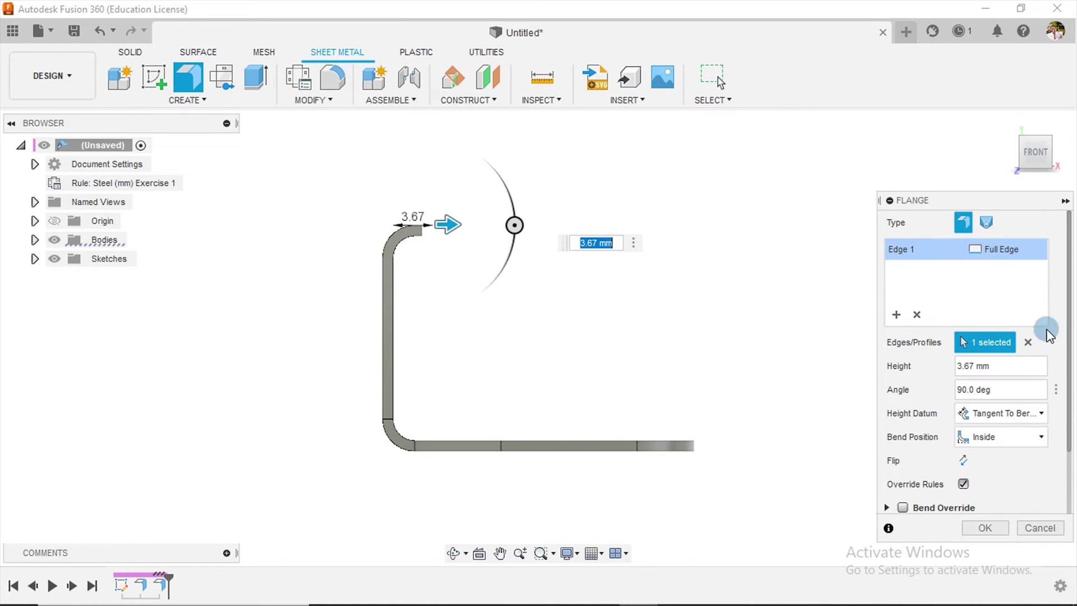
drag(1067, 293, 1066, 355)
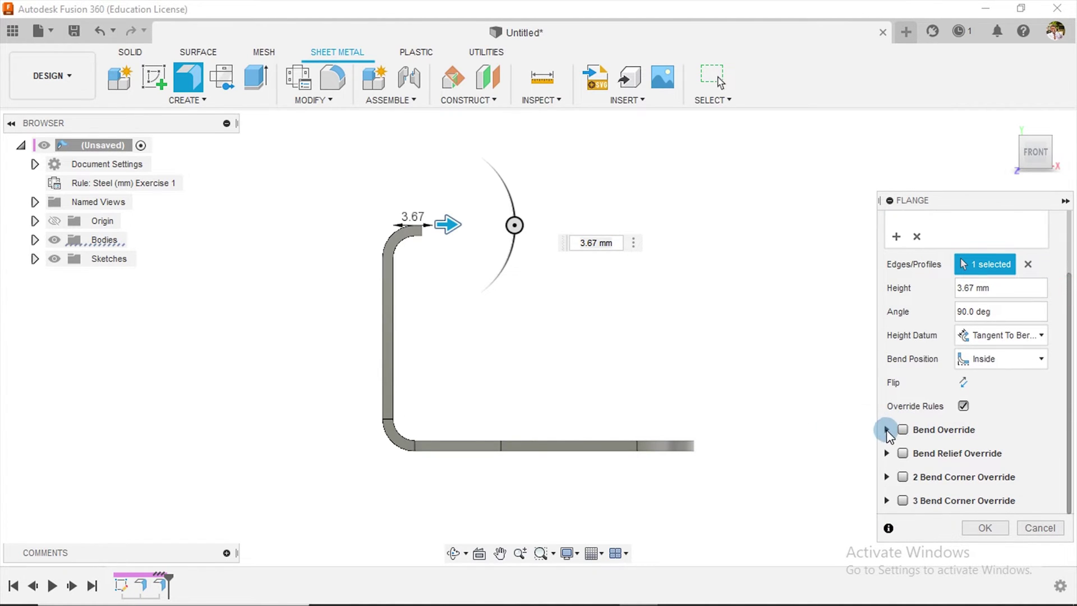
click(903, 430)
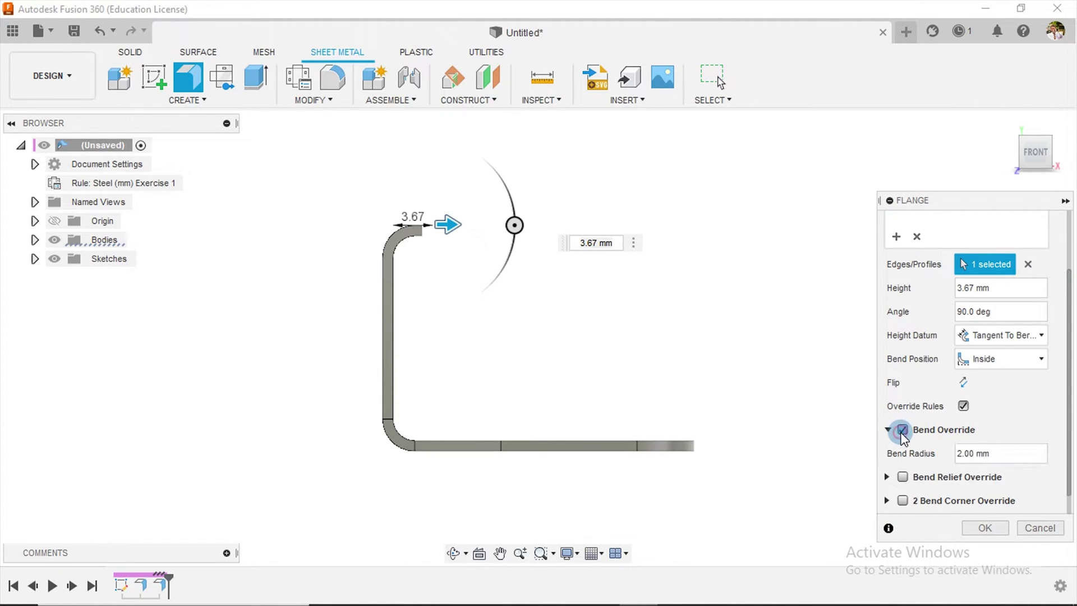
click(957, 455)
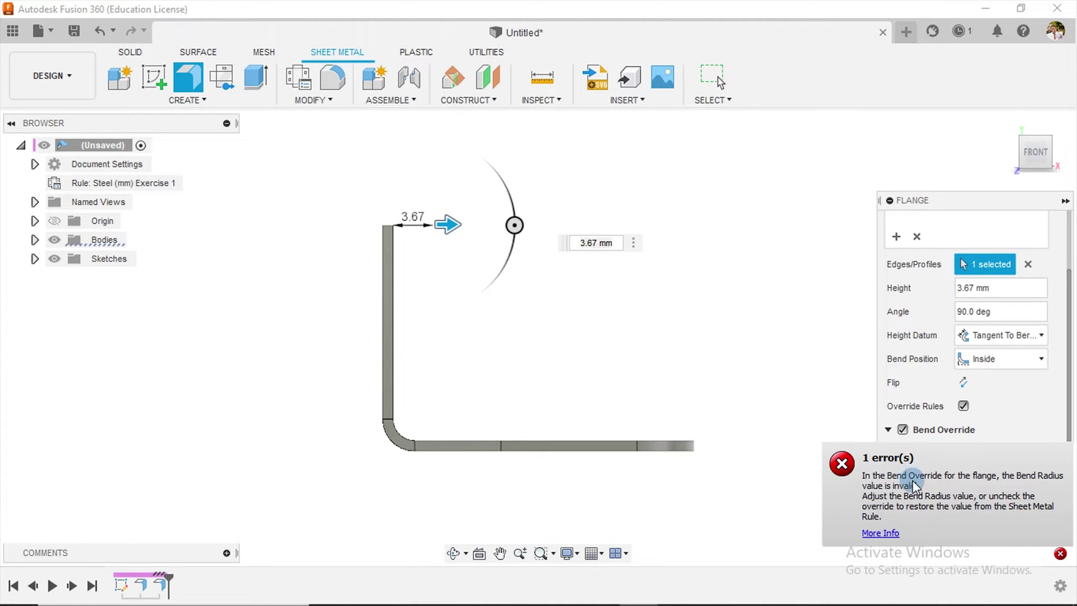
text(1)
click(481, 250)
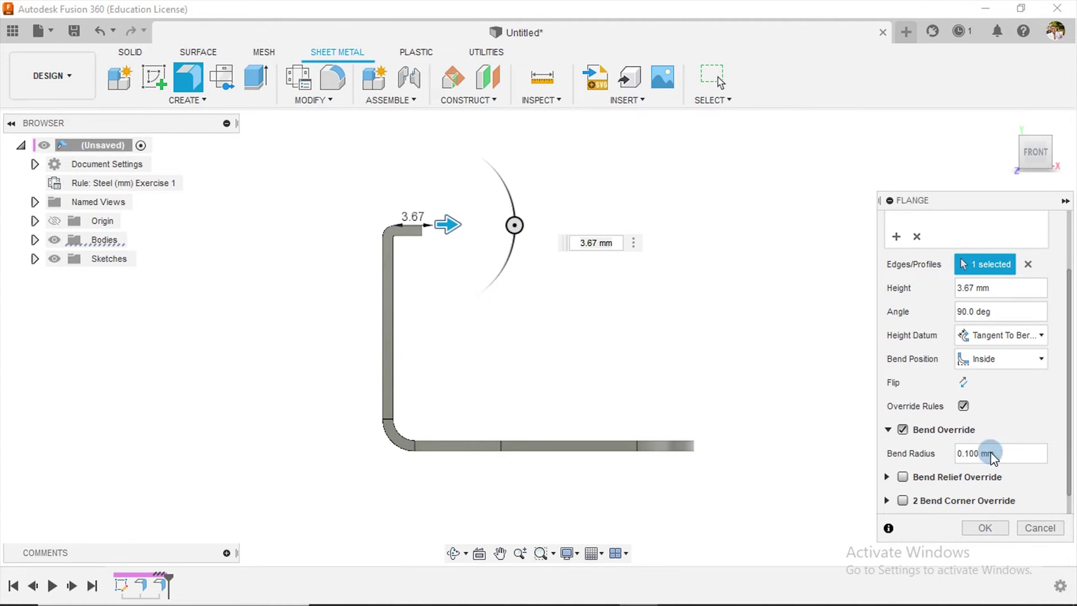
Step: Set the upper flange's bend angle to 180 degrees to fold it back against the vertical wall
click(960, 310)
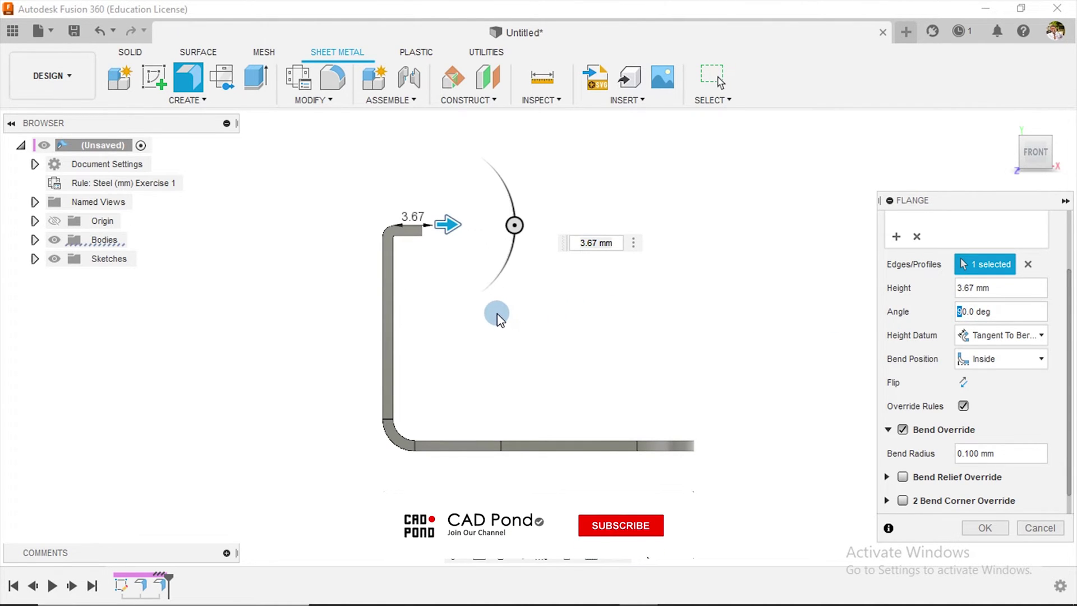
double_click(966, 311)
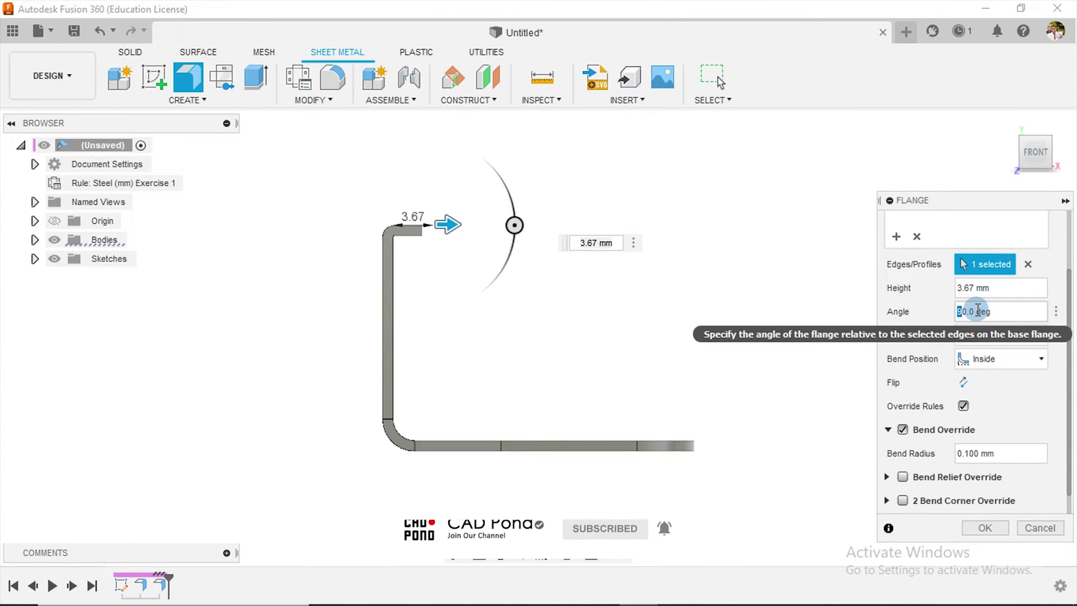
text(1)
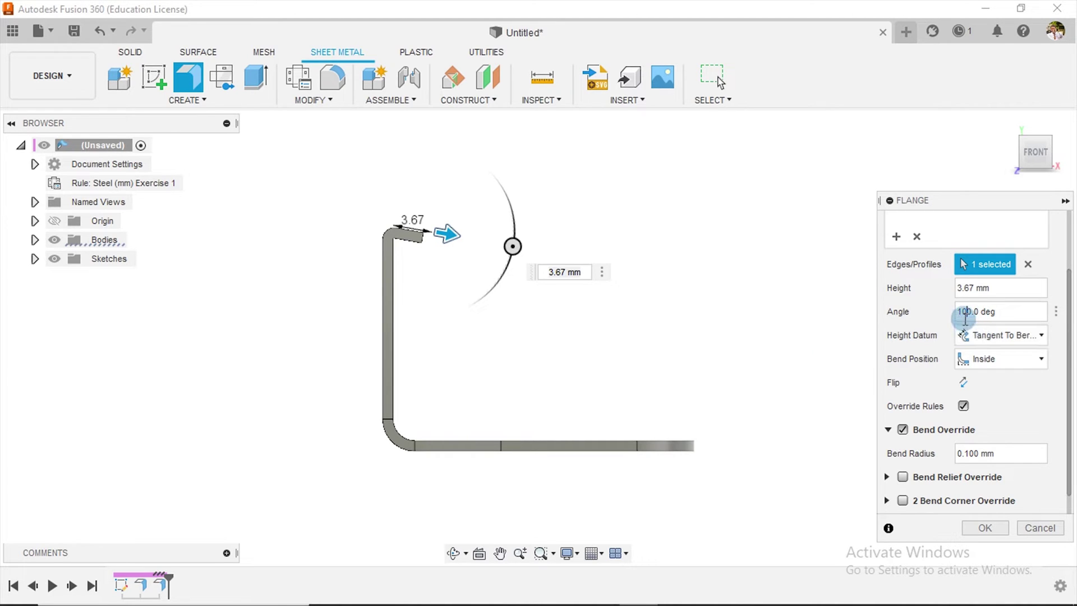
text(8)
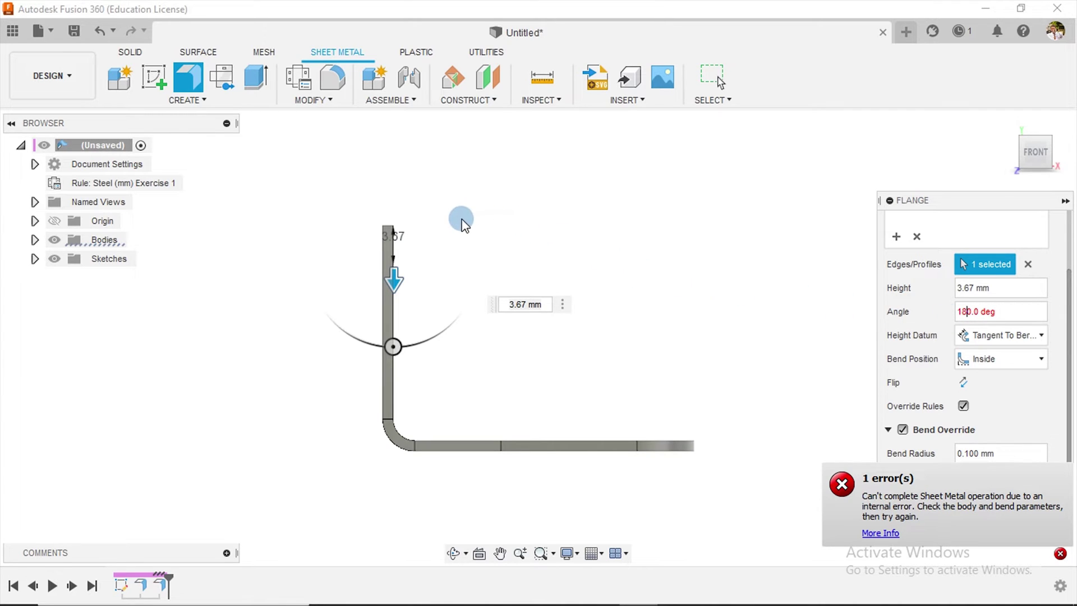
Step: Set the folded flange's height datum to Inner Faces and flip the flange to the other side of the wall
click(992, 337)
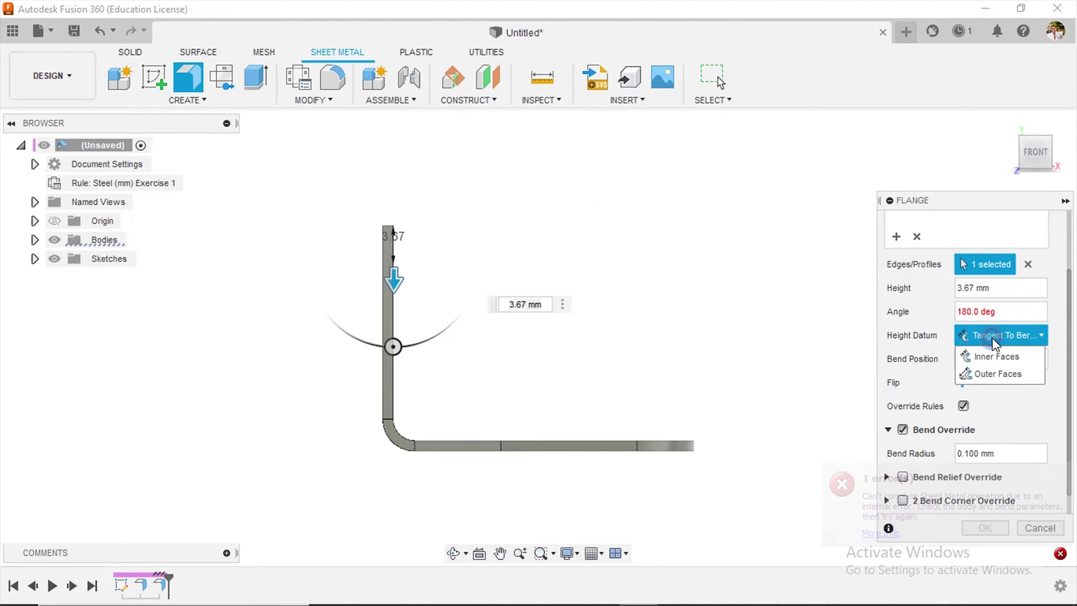
click(976, 356)
click(598, 253)
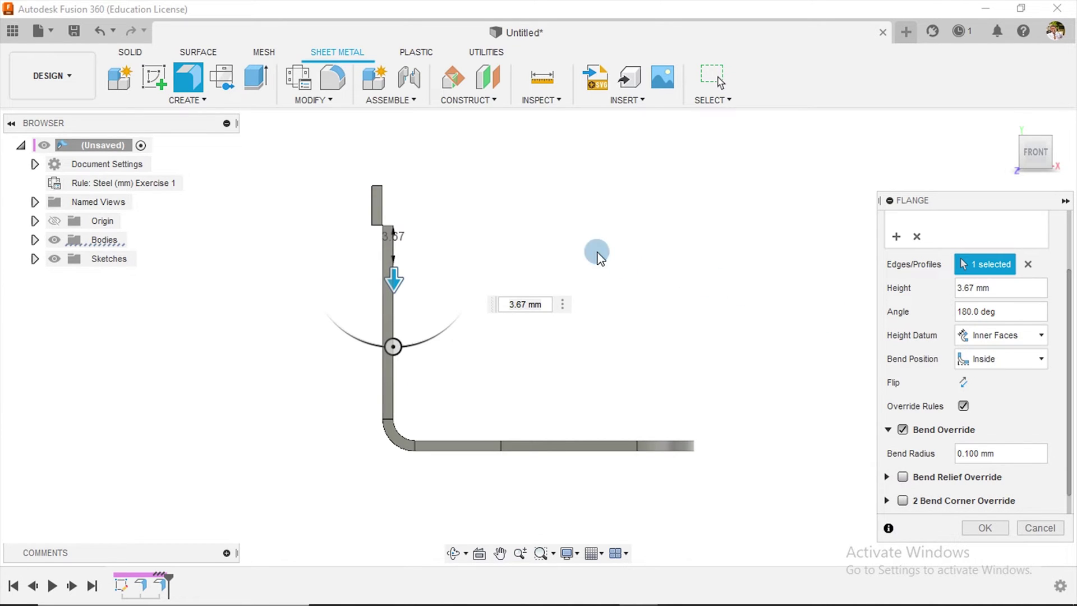
click(962, 382)
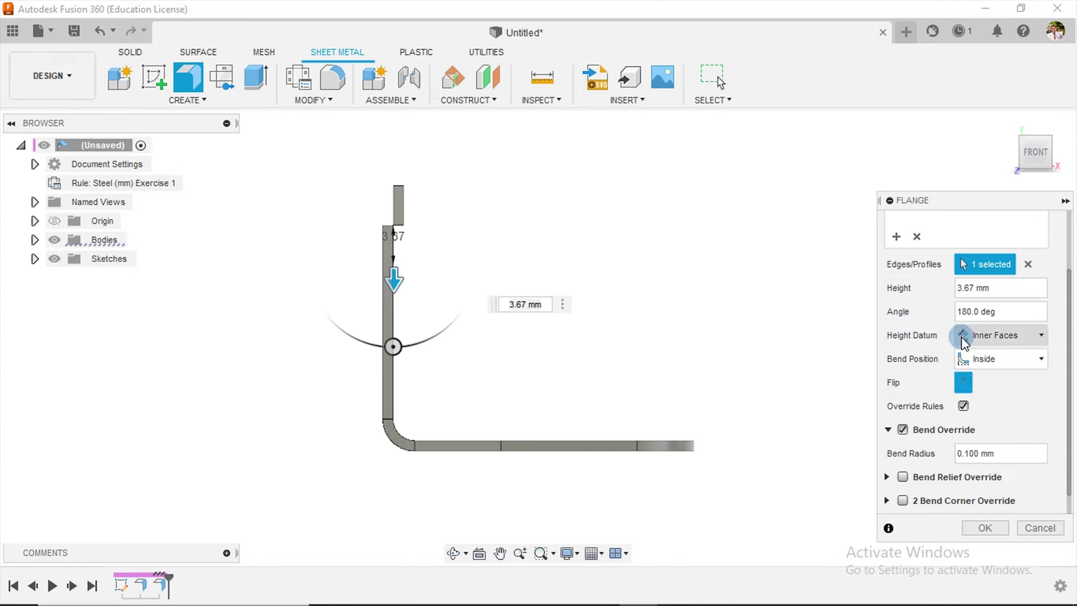
Step: Try a negative flange height of -3.67 mm with the Inner Faces datum, and restore the positive value
click(957, 286)
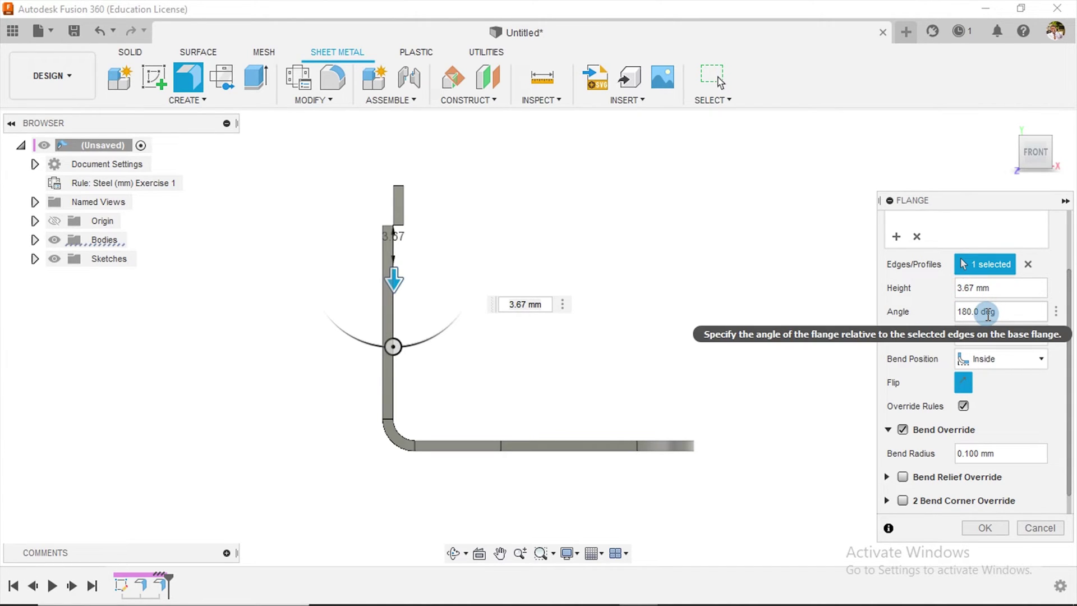
text(-)
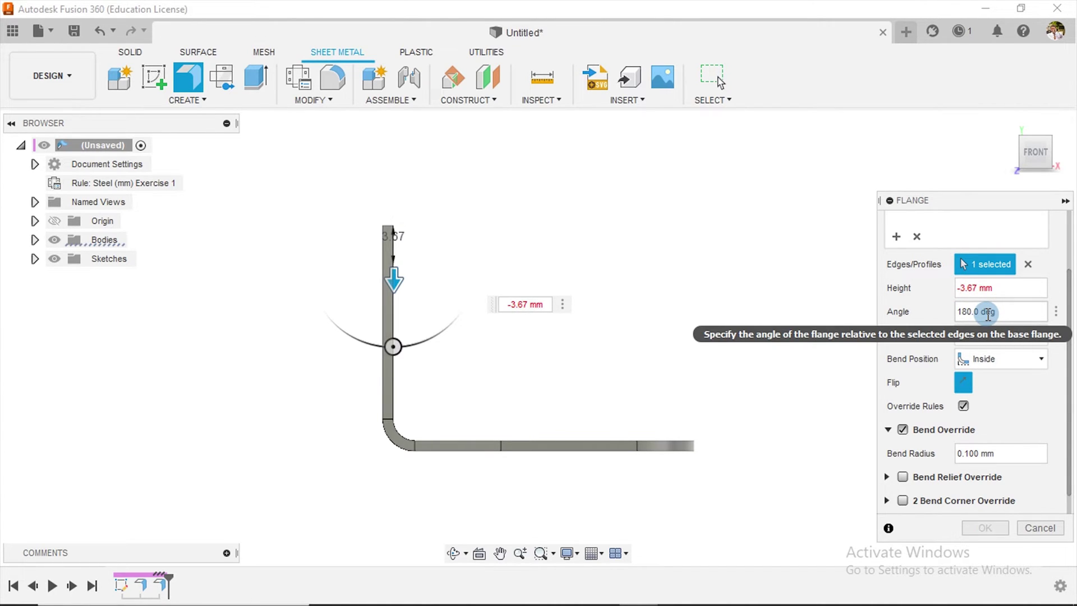
click(1028, 287)
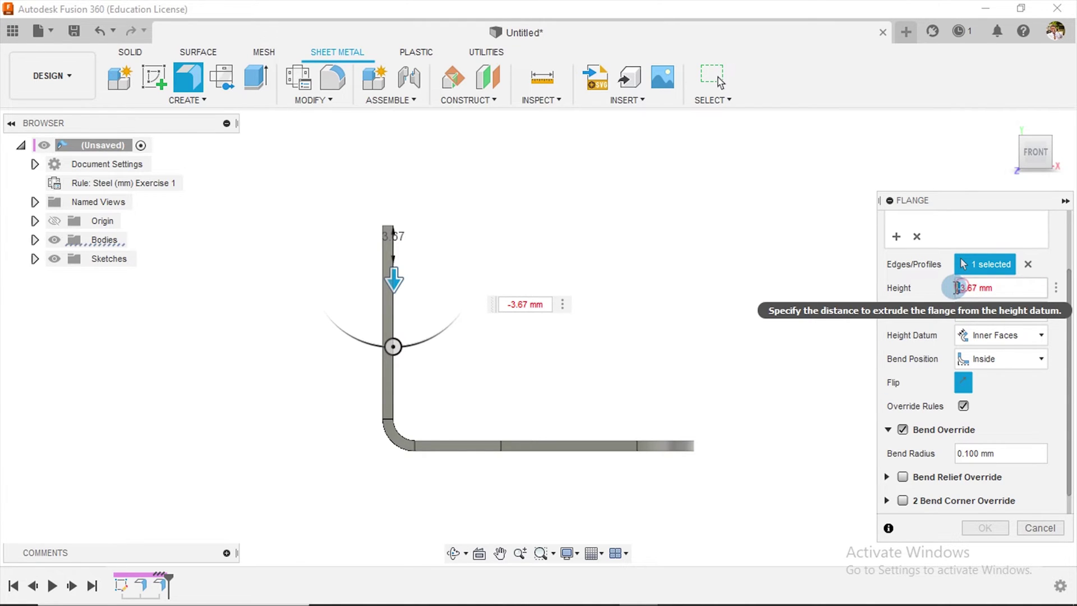
key(Delete)
click(1000, 333)
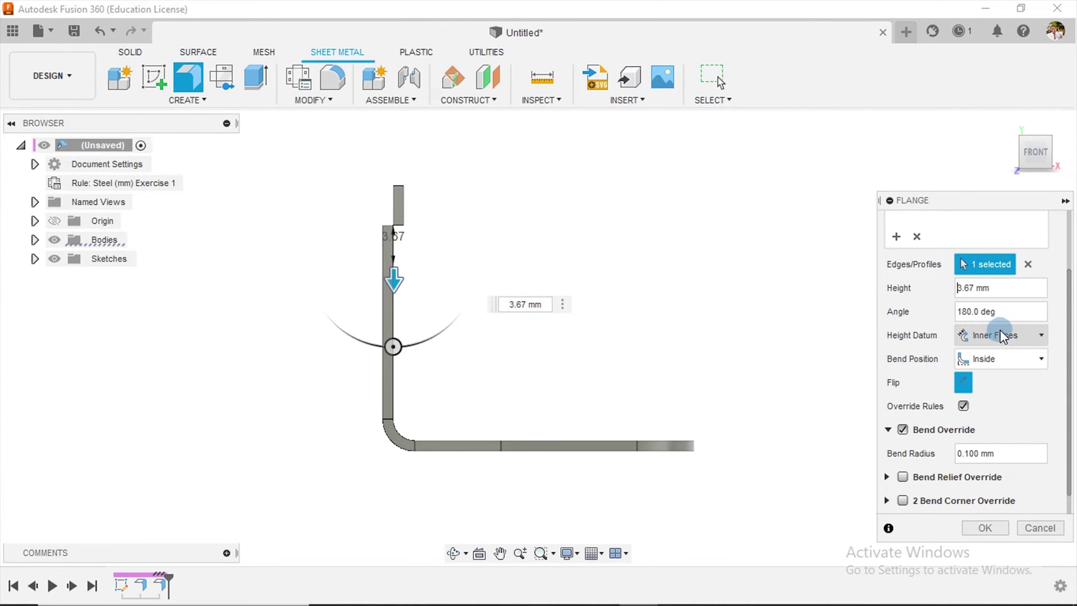
Step: Set the folded flange's bend position to Adjacent after trying Outside
click(991, 358)
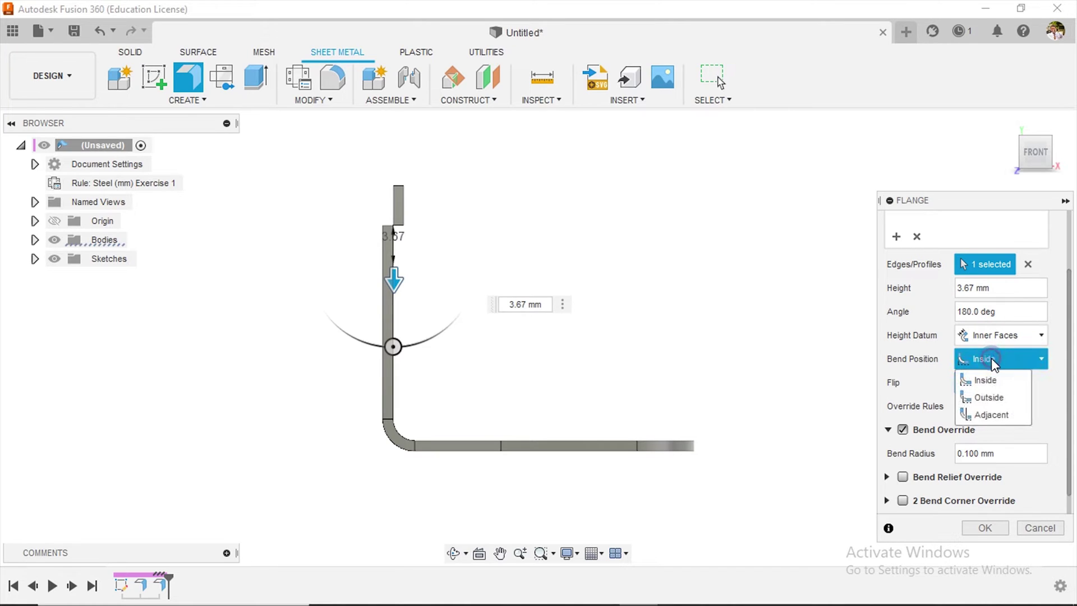
click(978, 395)
click(1007, 366)
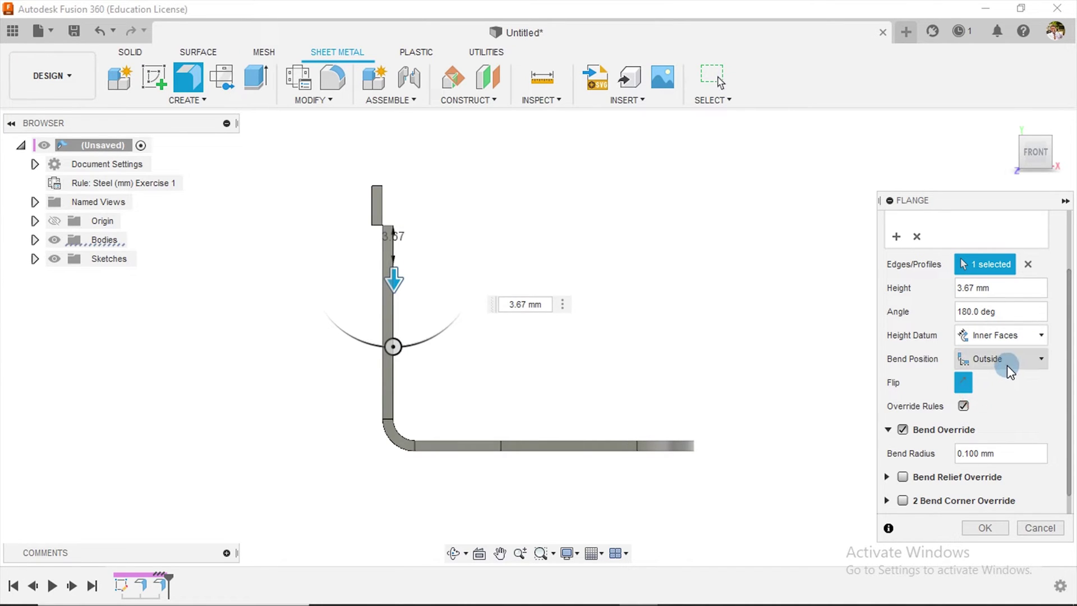
click(996, 415)
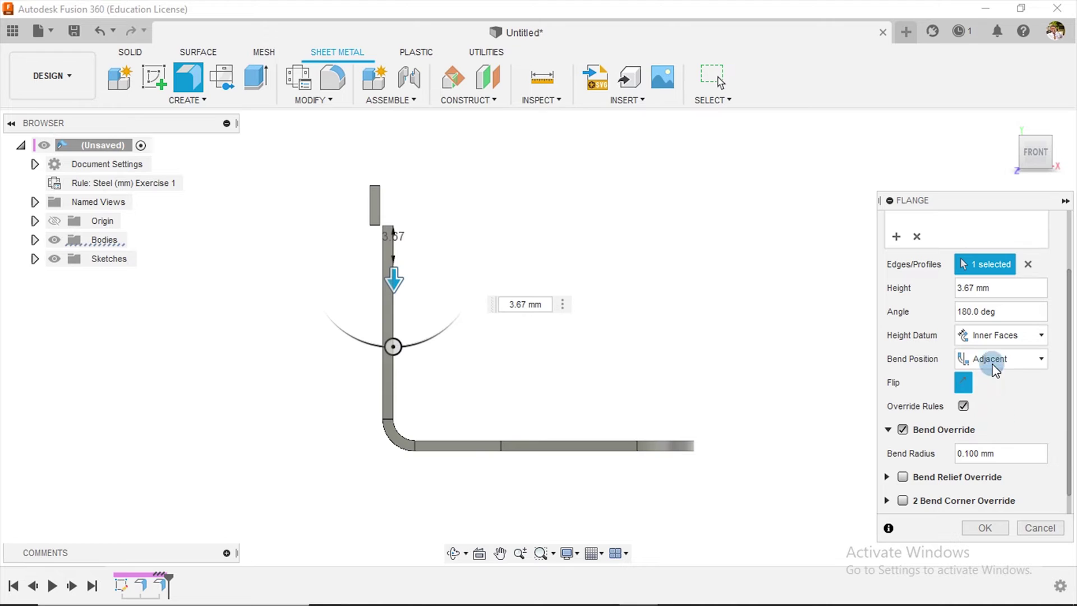
Step: Set the folded flange's height to -3.67 mm and its height datum to Outer Faces
click(957, 288)
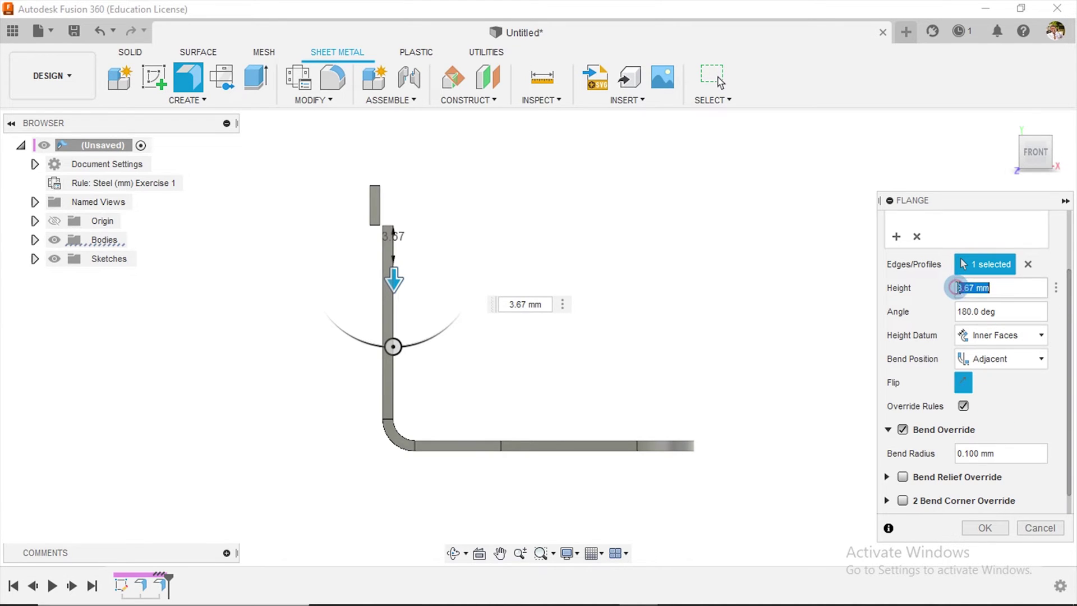
click(963, 292)
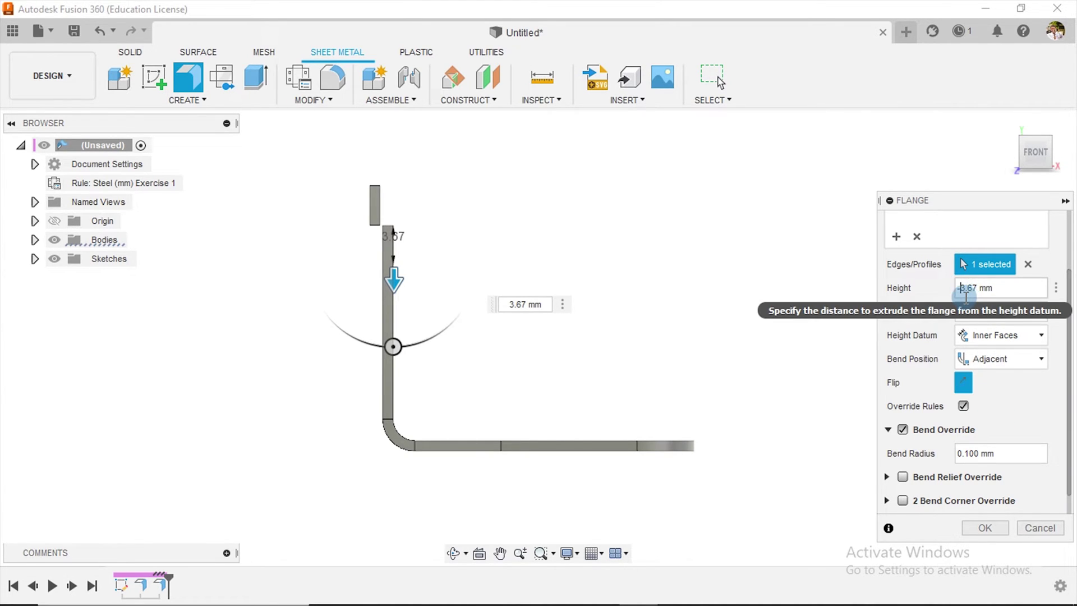
text(-)
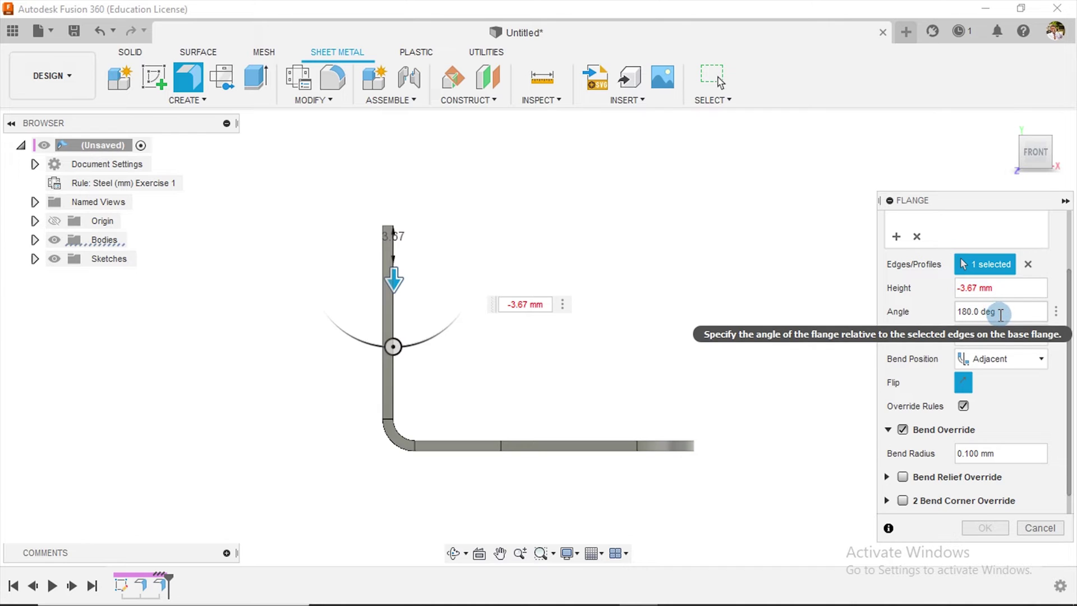
click(1016, 333)
click(1008, 373)
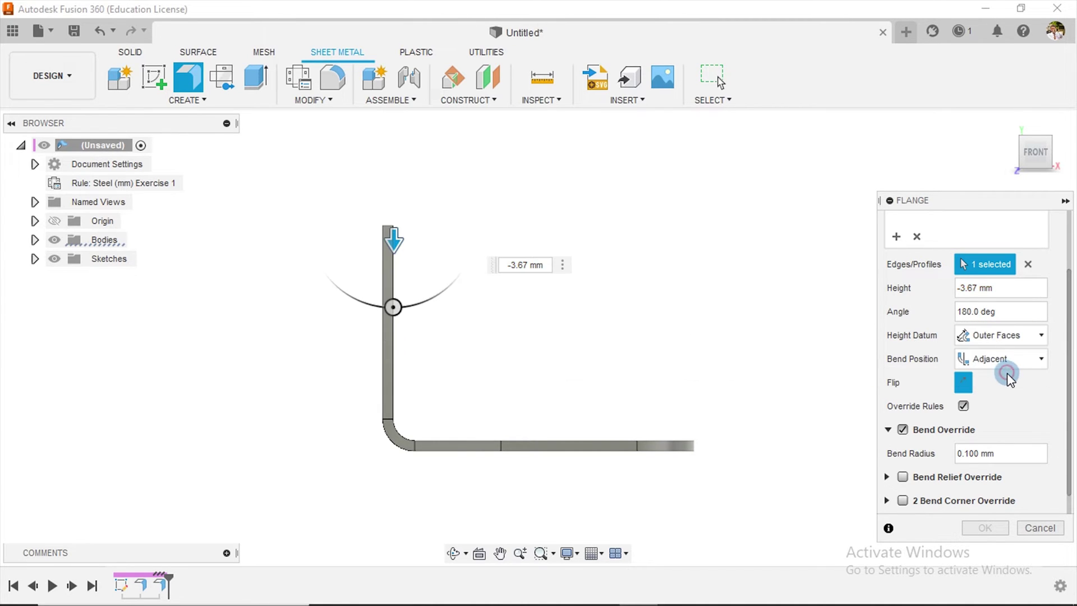
shift+middle_drag(725, 348, 702, 366)
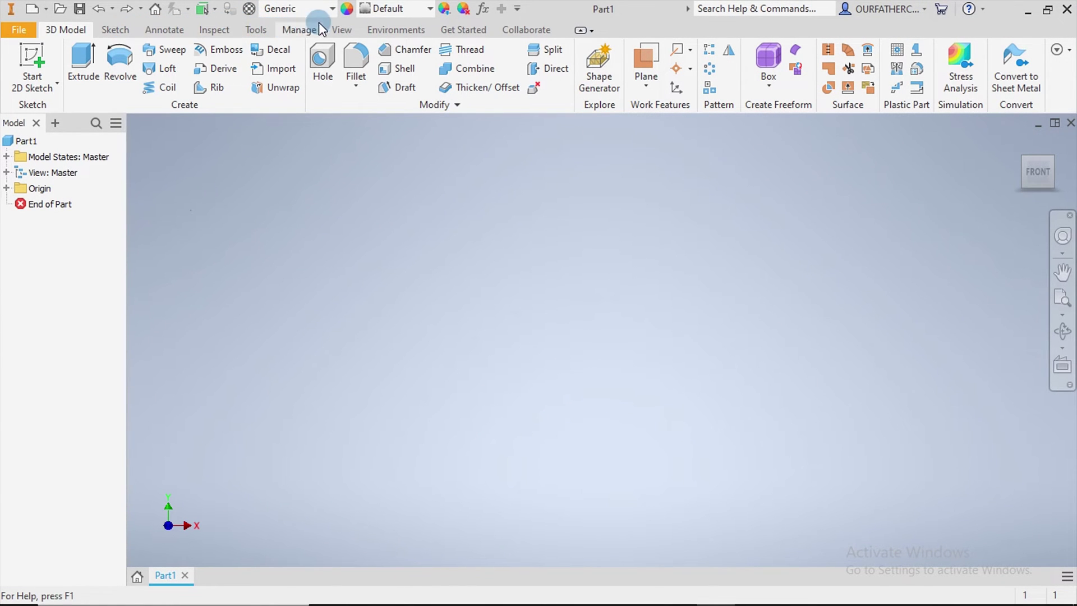
Step: In Inventor, convert the new part to sheet metal and start a circle centred on the origin in a horizontal XZ plane sketch
click(1022, 82)
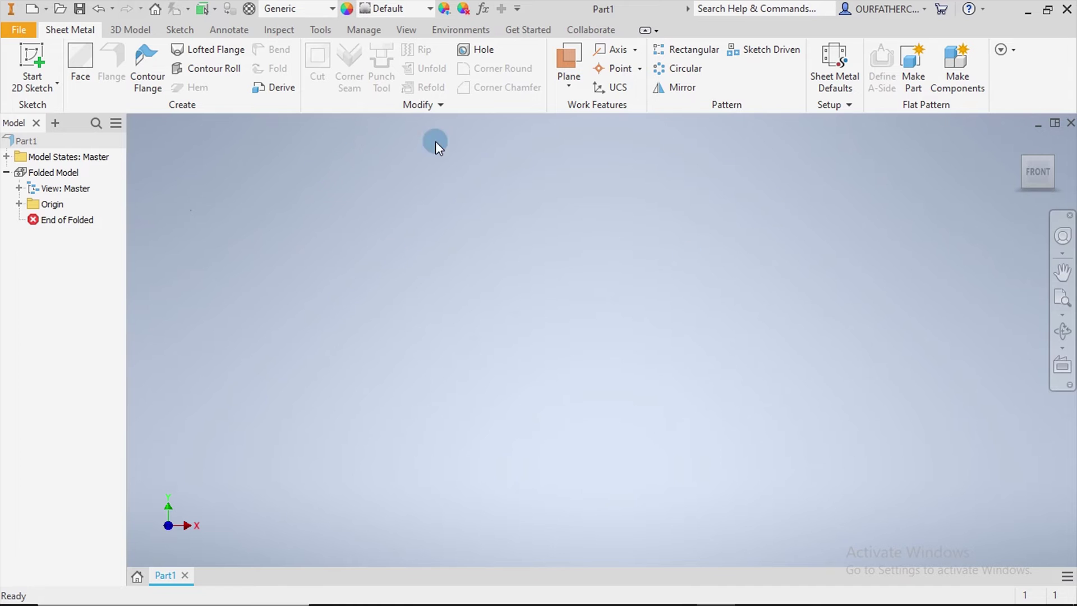
click(27, 57)
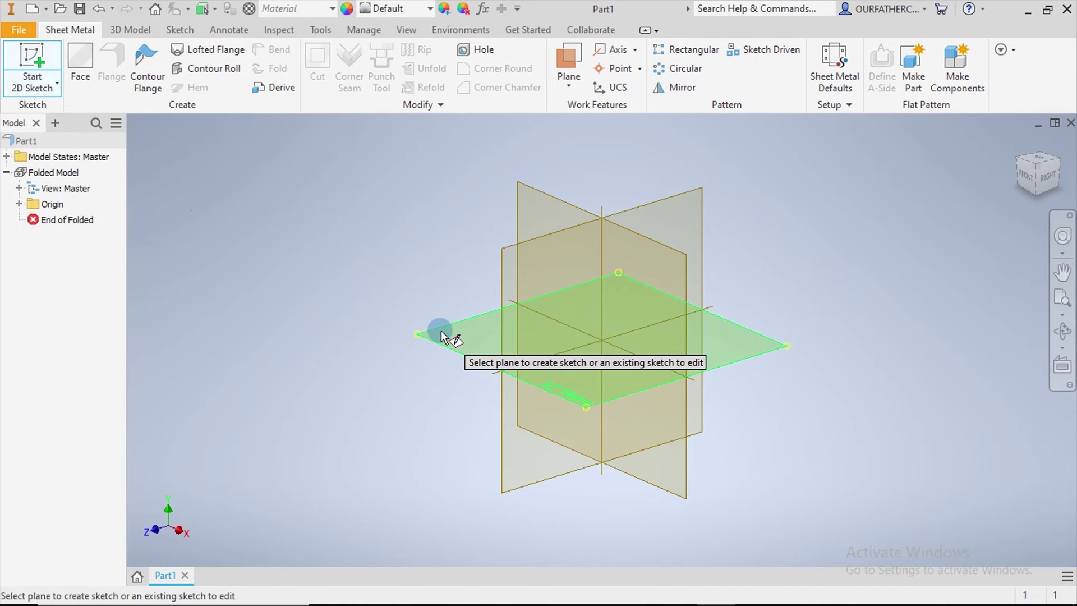
click(441, 332)
key(c)
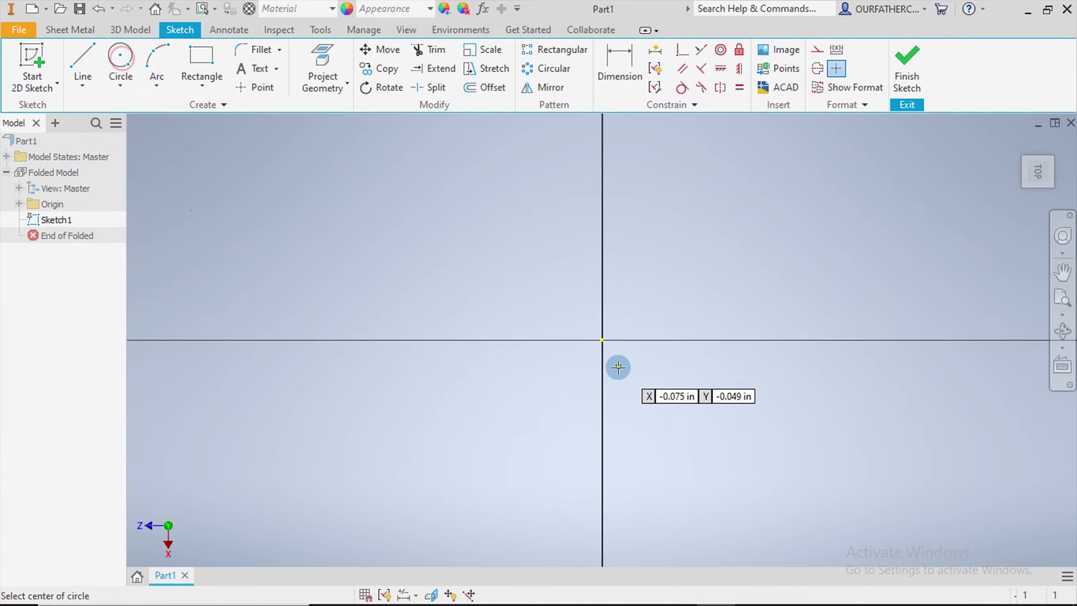
click(602, 339)
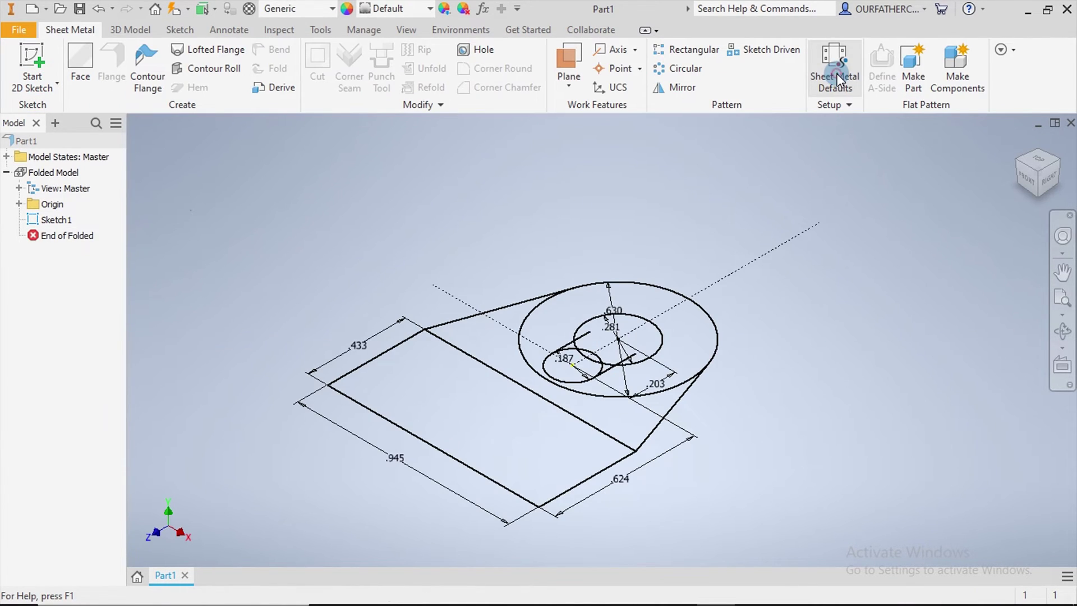
Step: Create a new sheet metal rule named Exercise 1, based on the Default rule
click(838, 76)
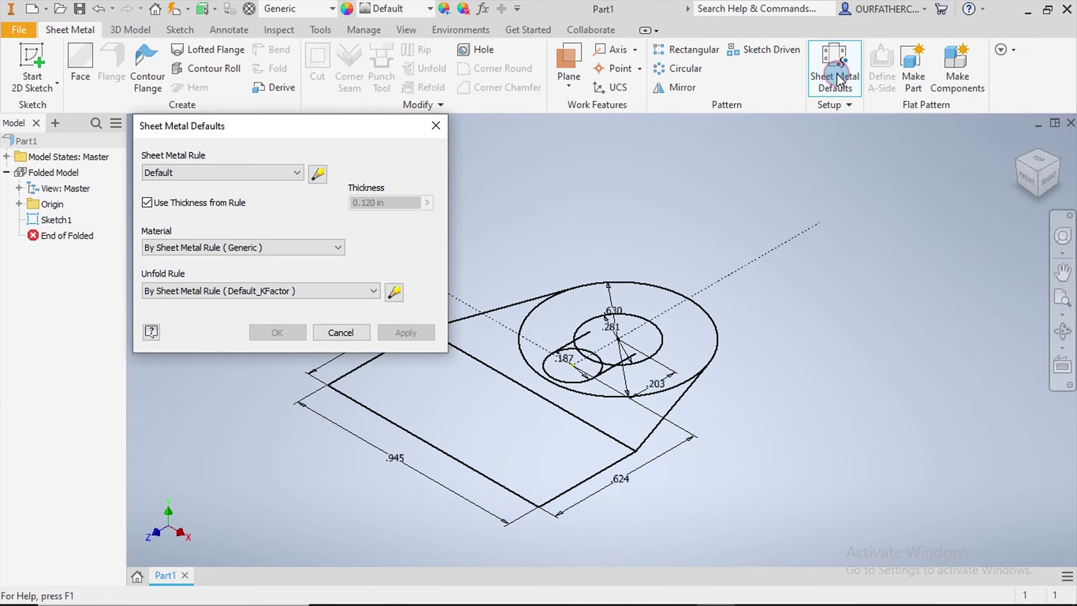
click(295, 172)
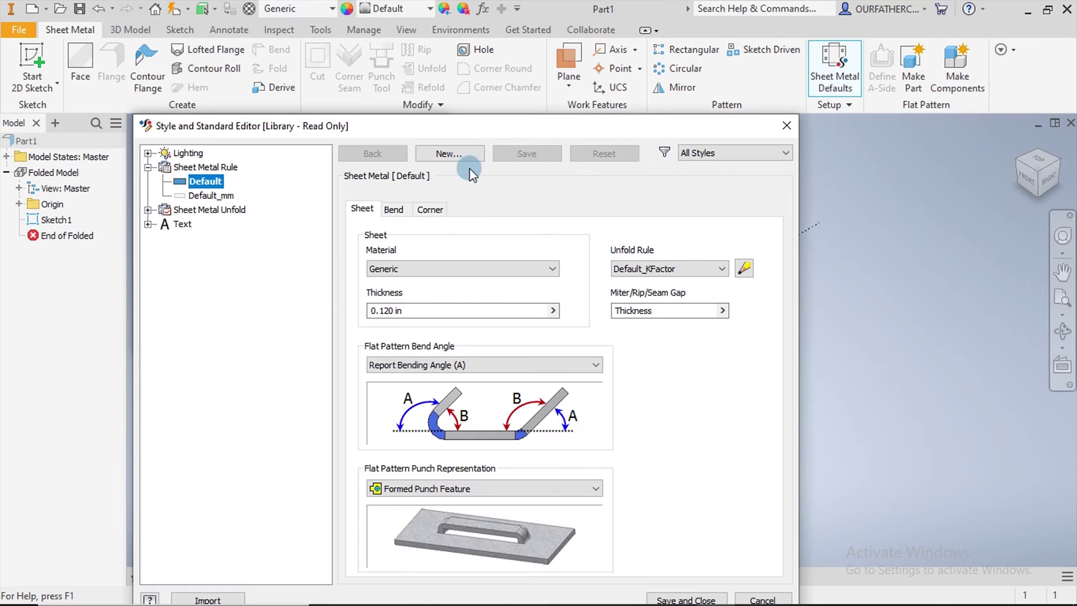
click(447, 154)
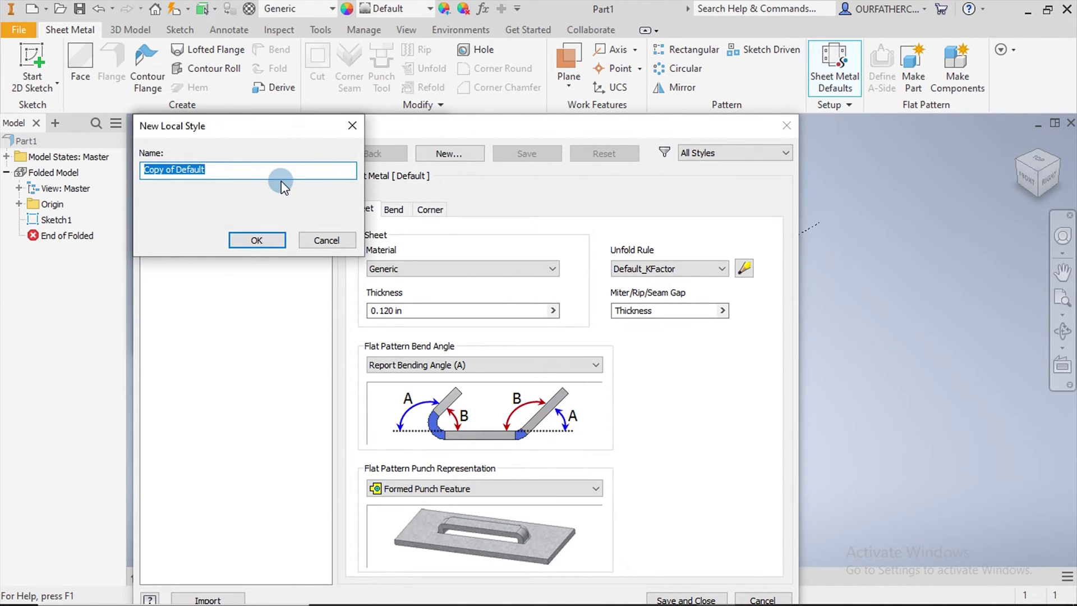
text(Exercise 1)
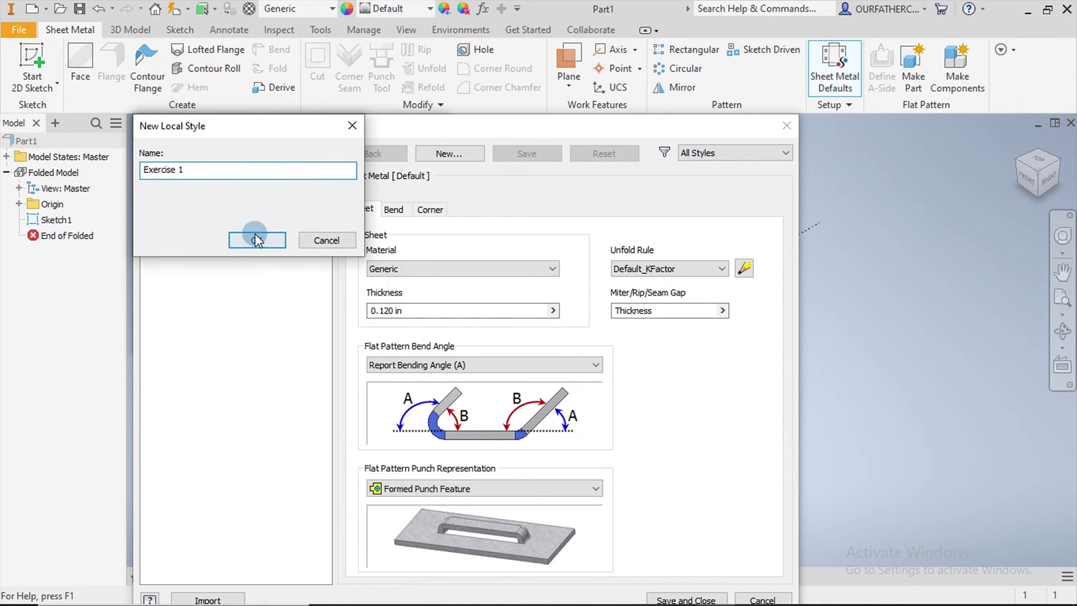
click(258, 236)
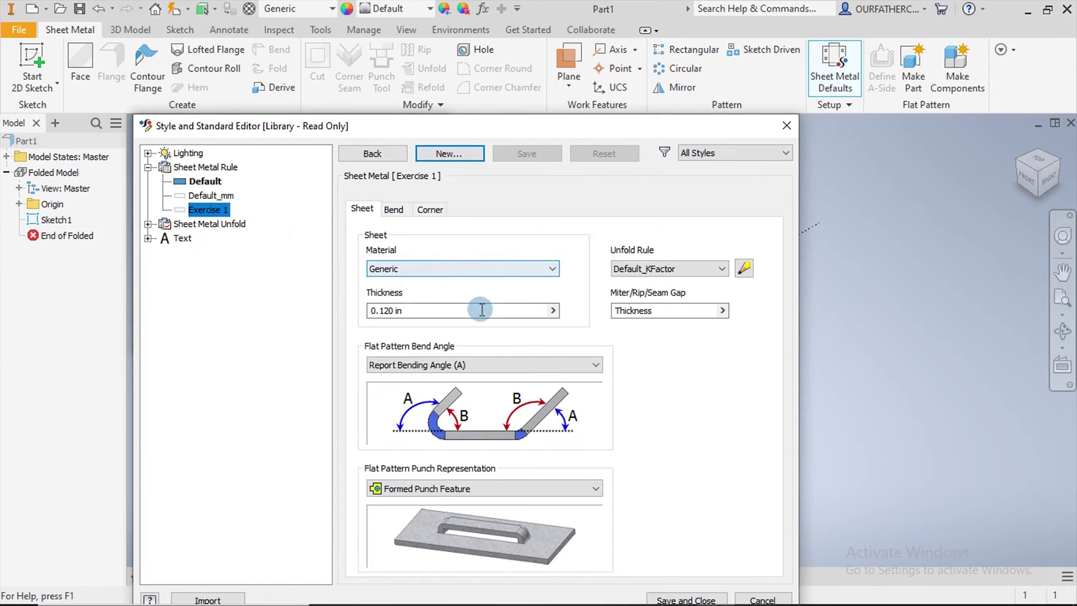
Step: Set the Exercise 1 rule's thickness to 1 mm and save the edits while switching to the Default_mm rule
drag(499, 310, 331, 318)
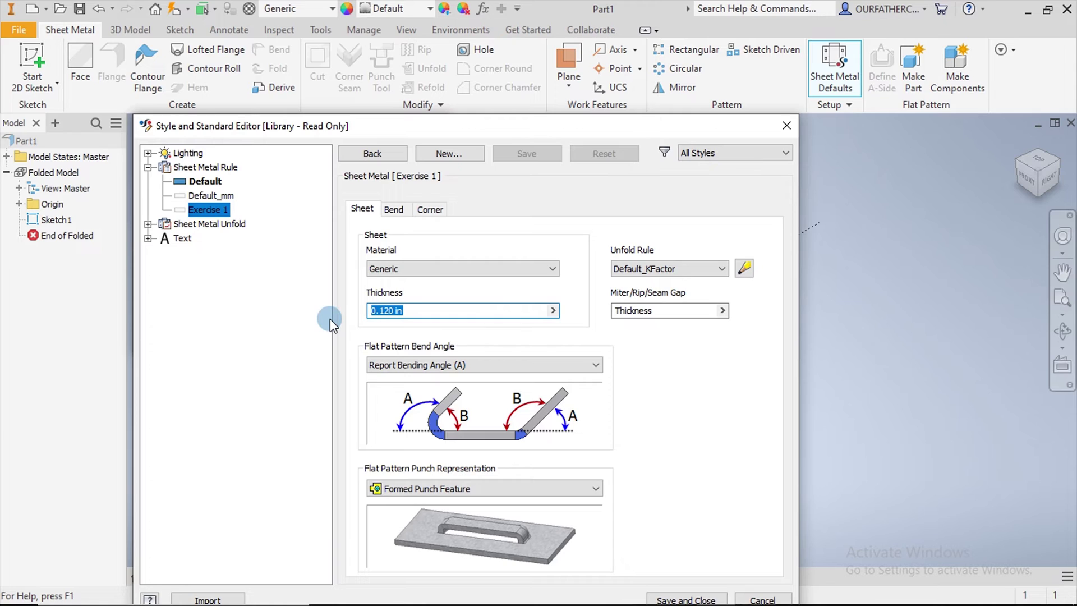
text(1 mm)
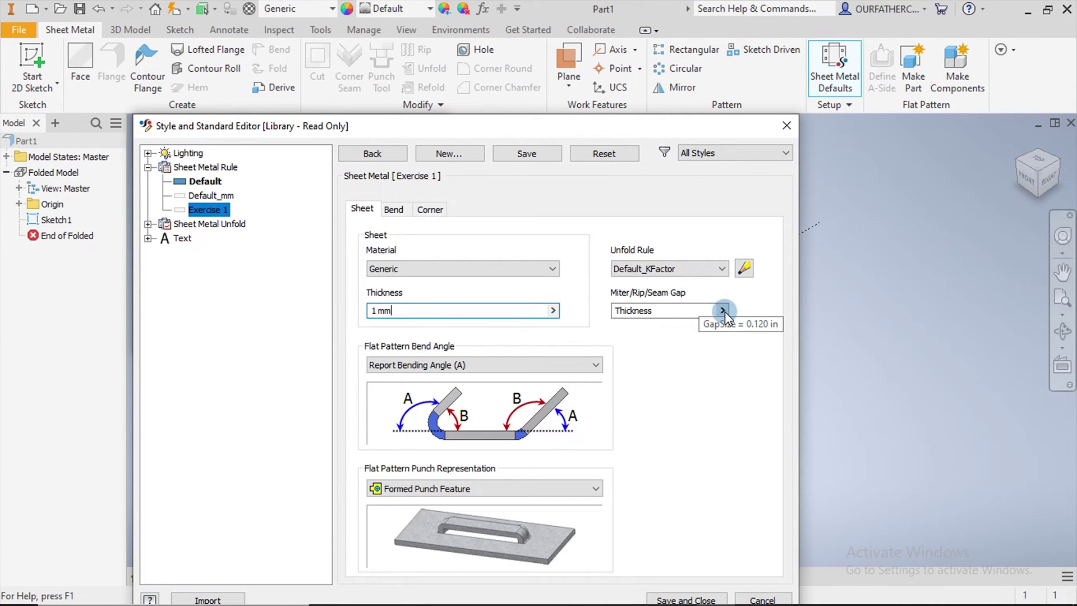
click(207, 196)
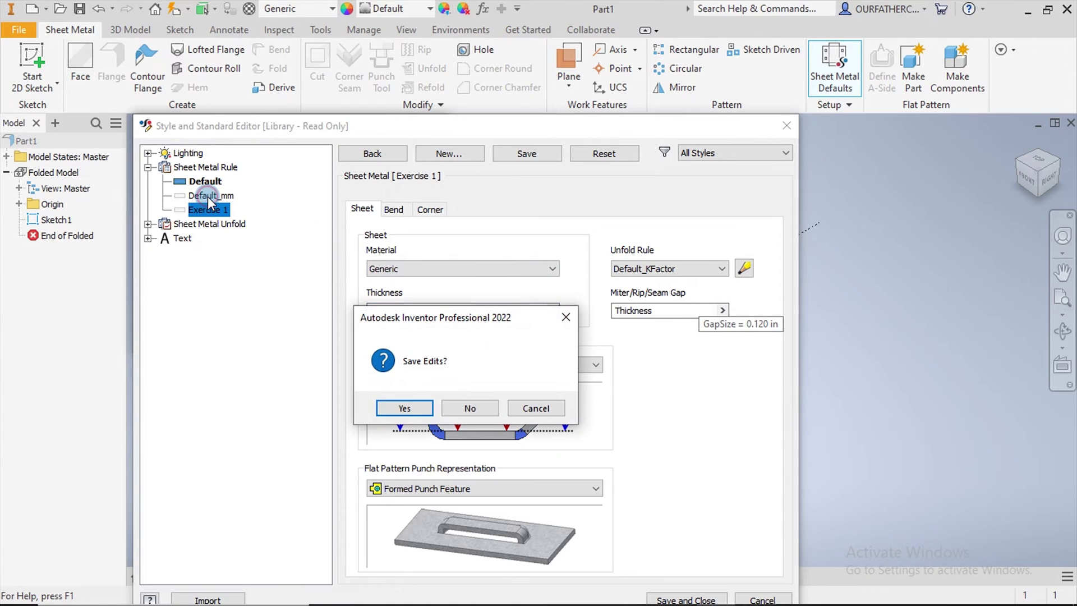
click(409, 405)
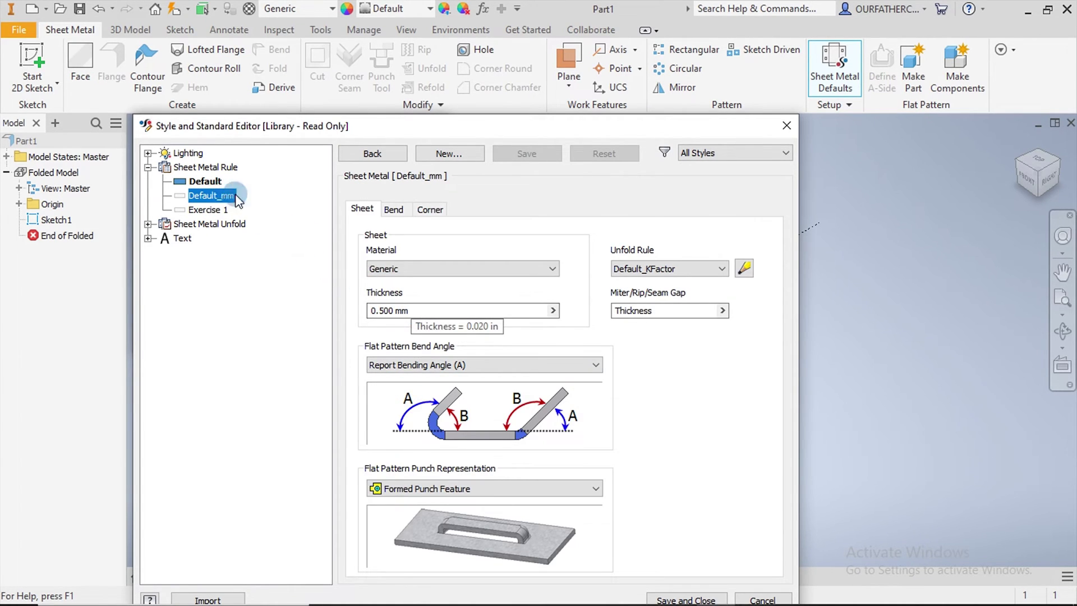
Step: Set the Default_mm sheet metal rule's thickness to 1 mm
click(391, 307)
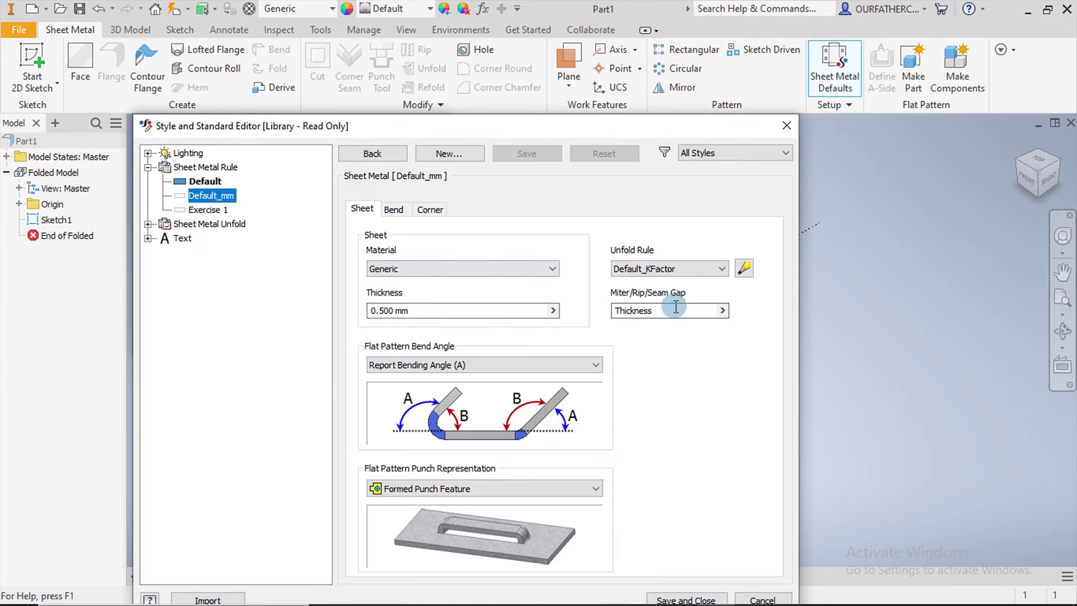
click(675, 268)
click(676, 266)
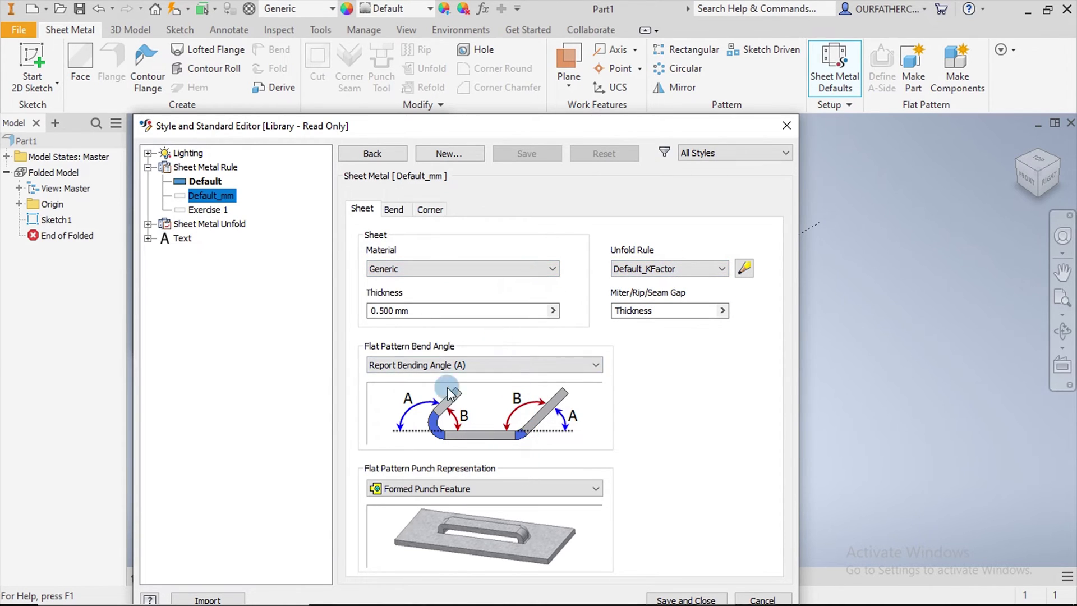
drag(394, 310, 365, 310)
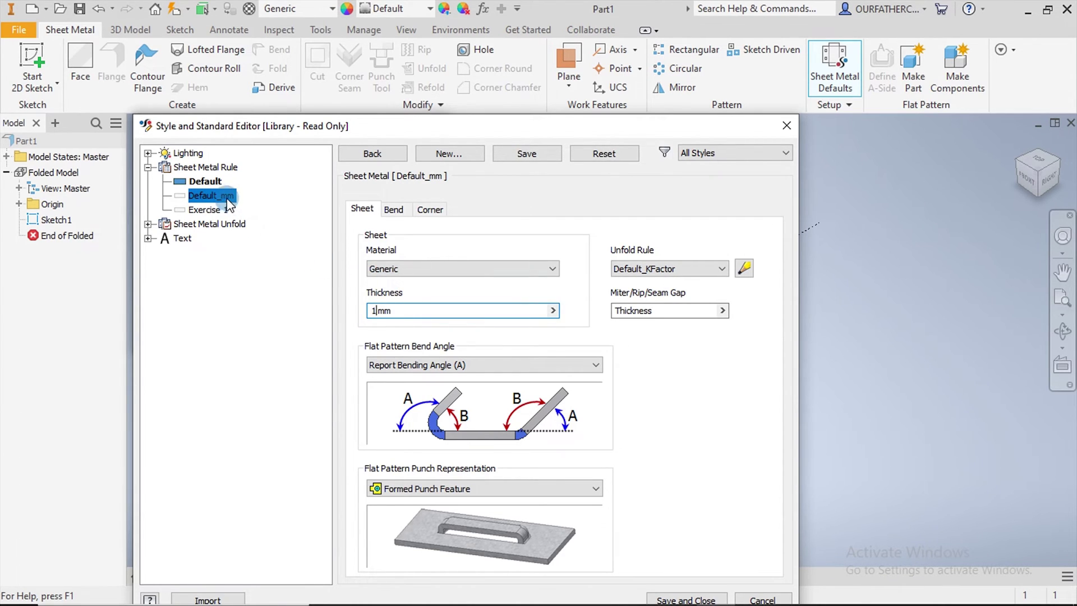
Step: Set the Default_mm rule's bend radius to Thickness *2, then save the rule and close the style editor
click(395, 208)
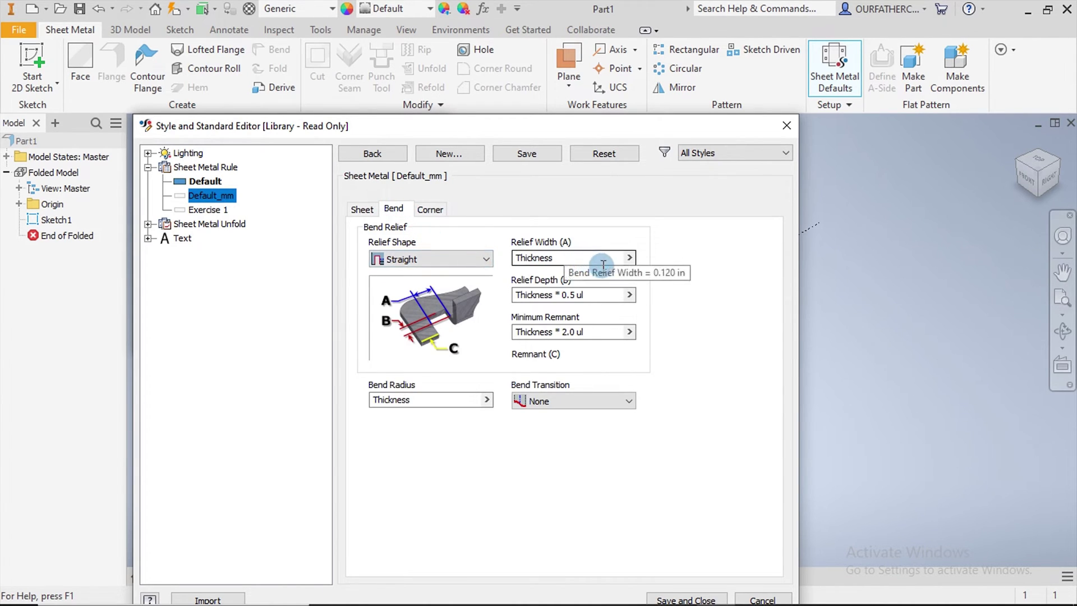
click(441, 399)
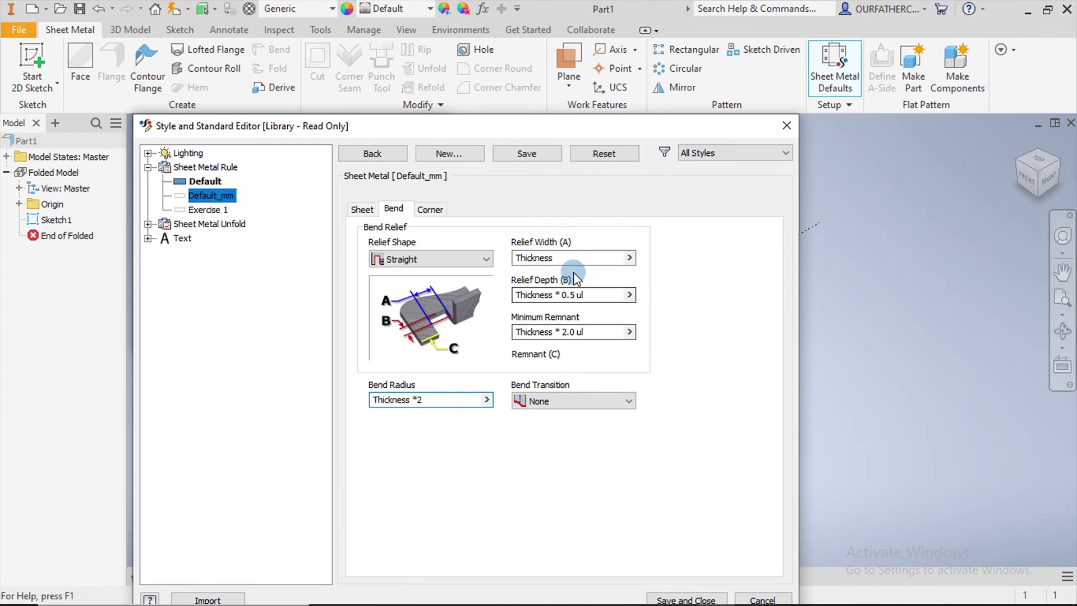
click(430, 211)
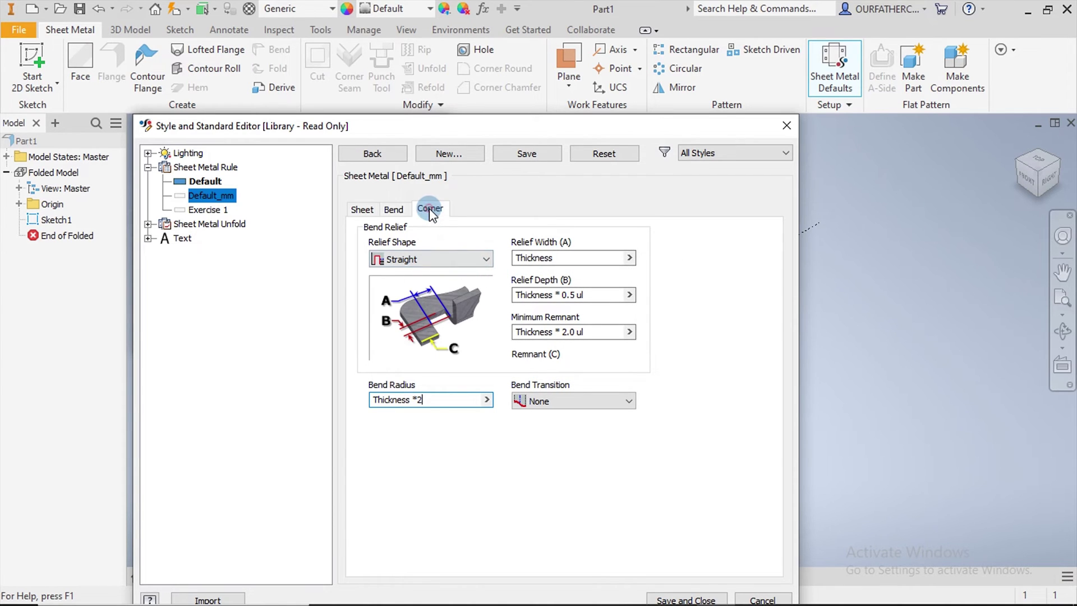
click(394, 209)
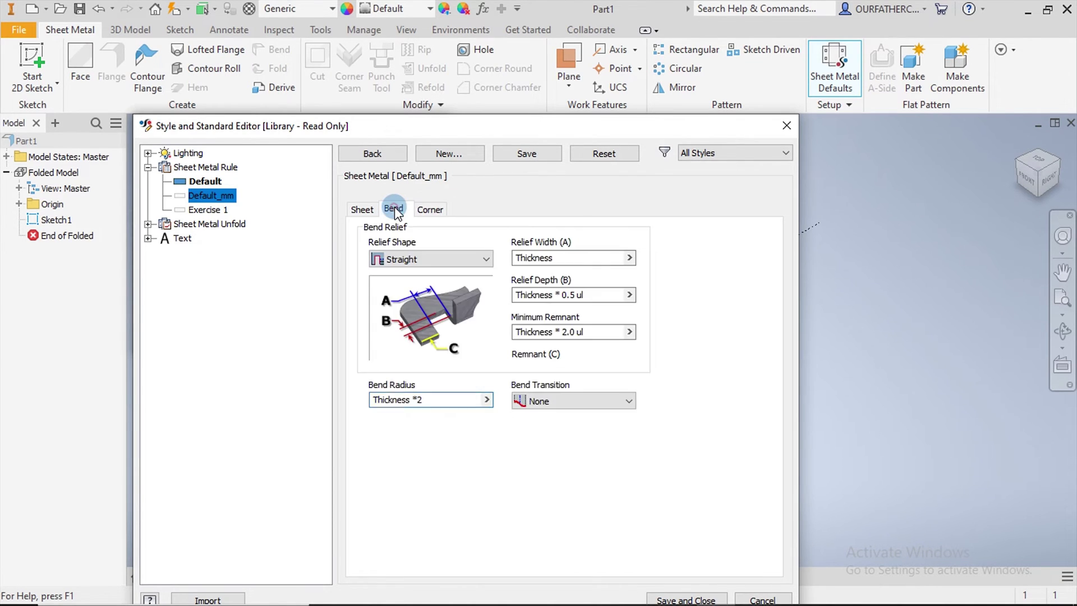
click(693, 598)
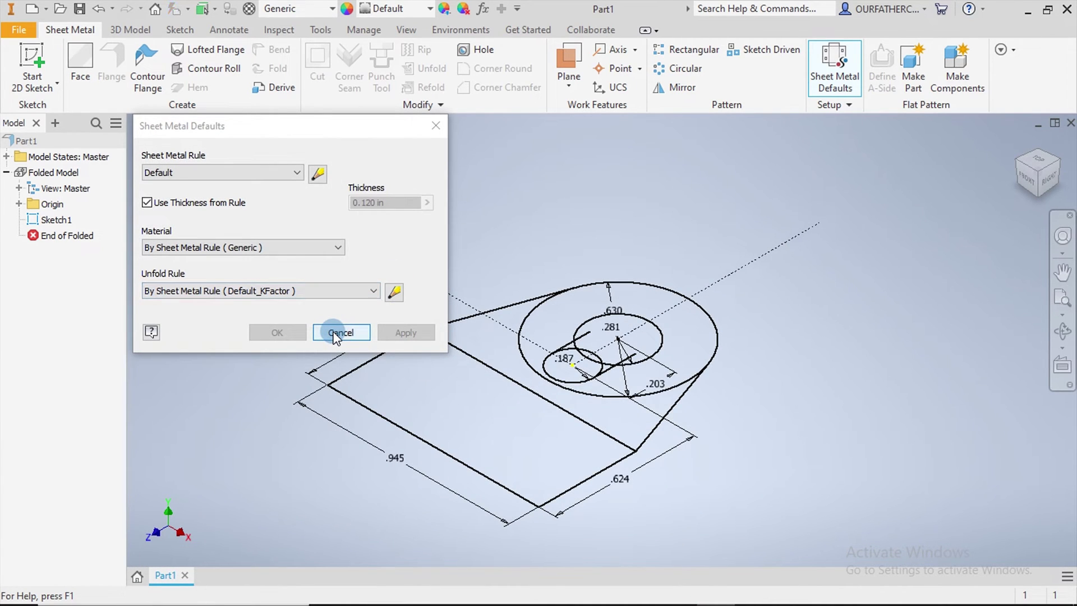
Step: Make Default_mm the part's active sheet metal rule and accept the sheet metal defaults
click(296, 172)
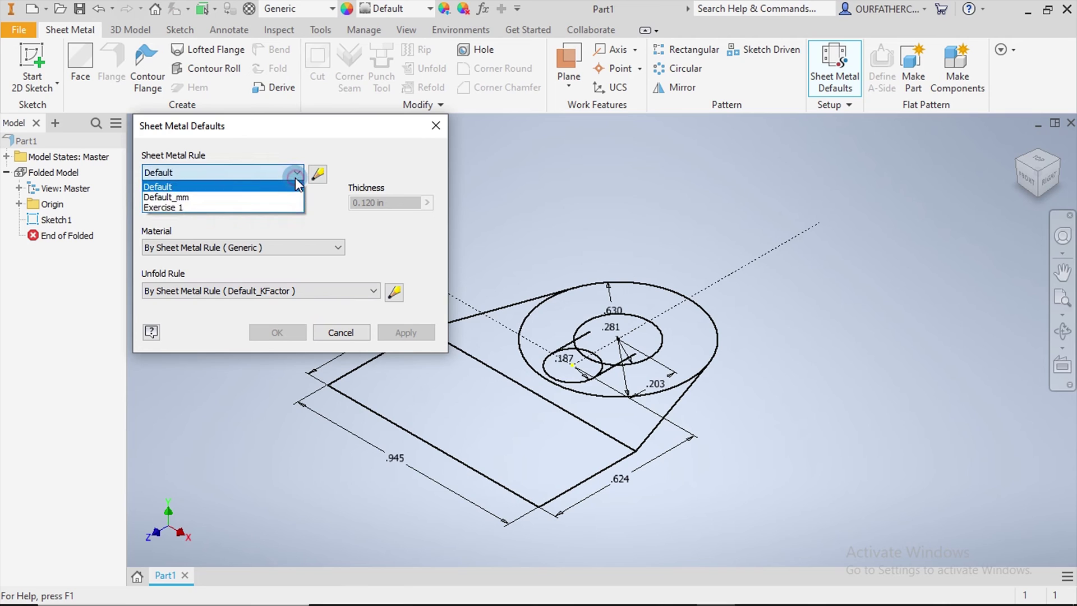
click(252, 197)
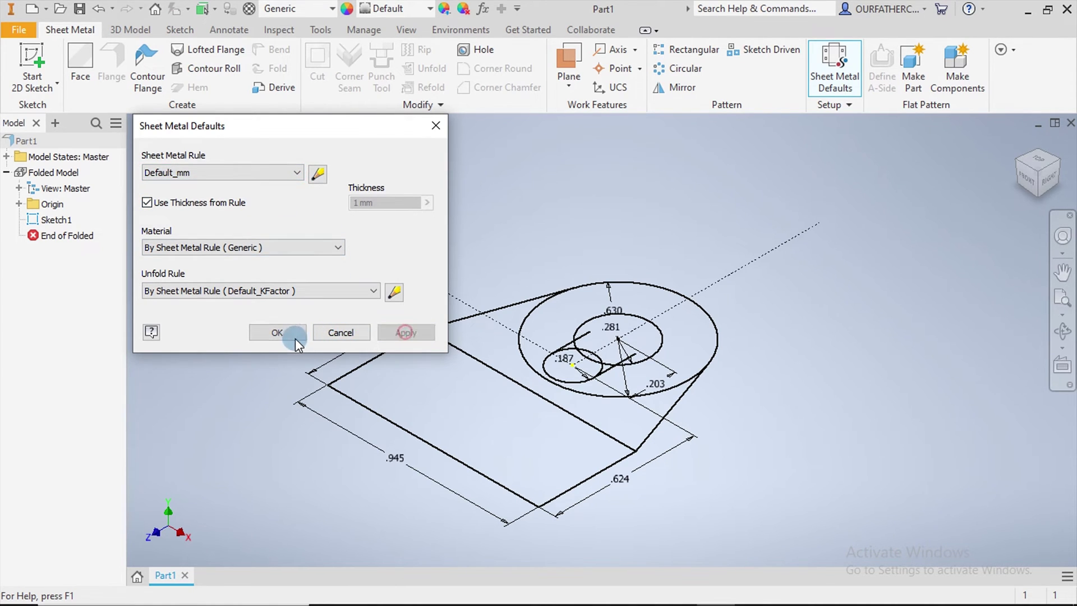
click(280, 332)
click(340, 325)
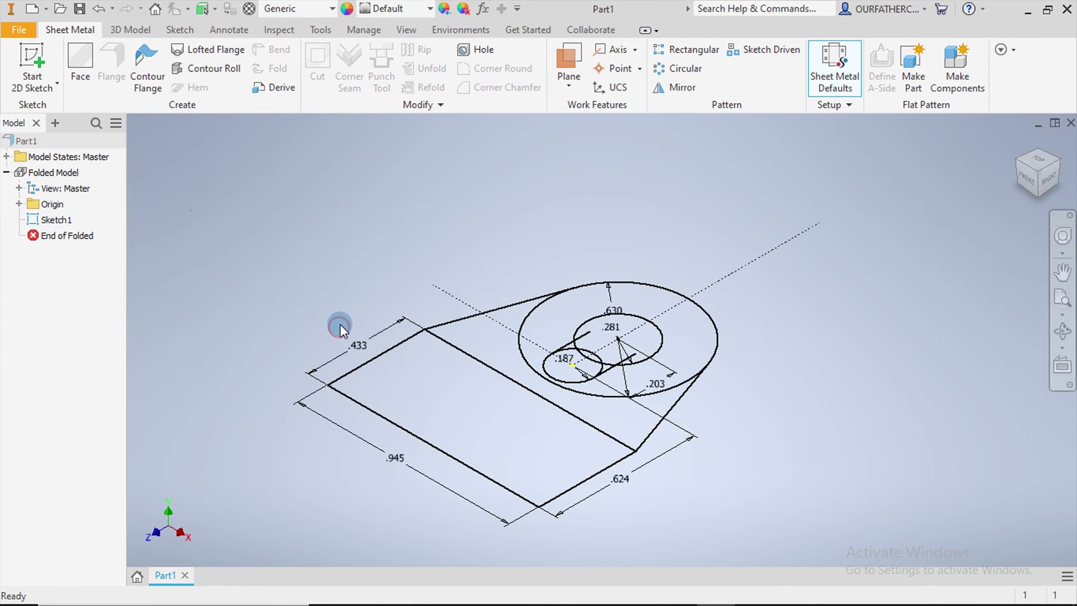
click(483, 173)
click(138, 84)
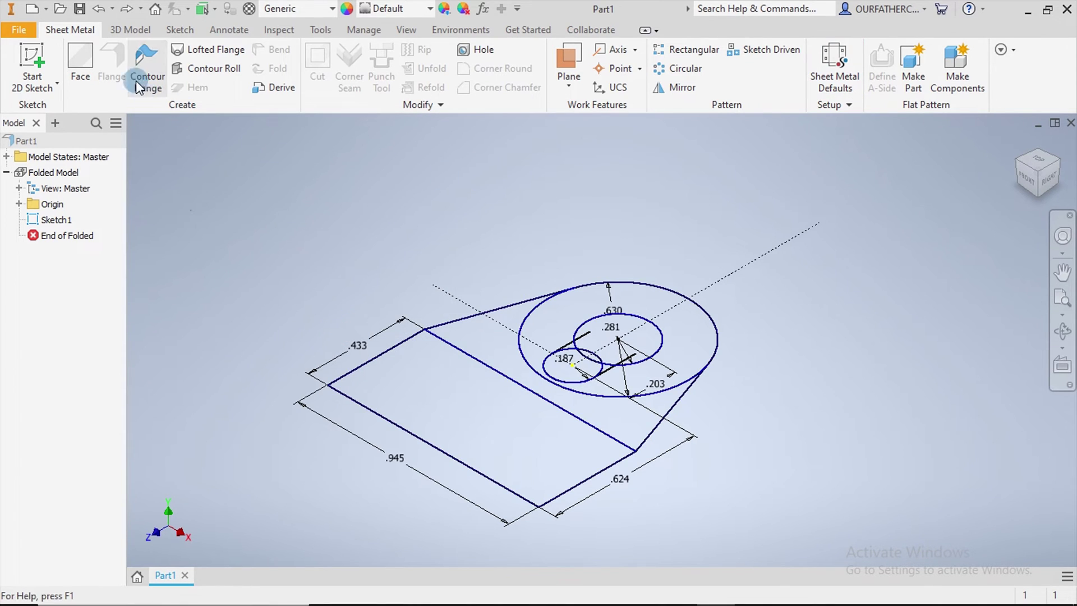
click(81, 61)
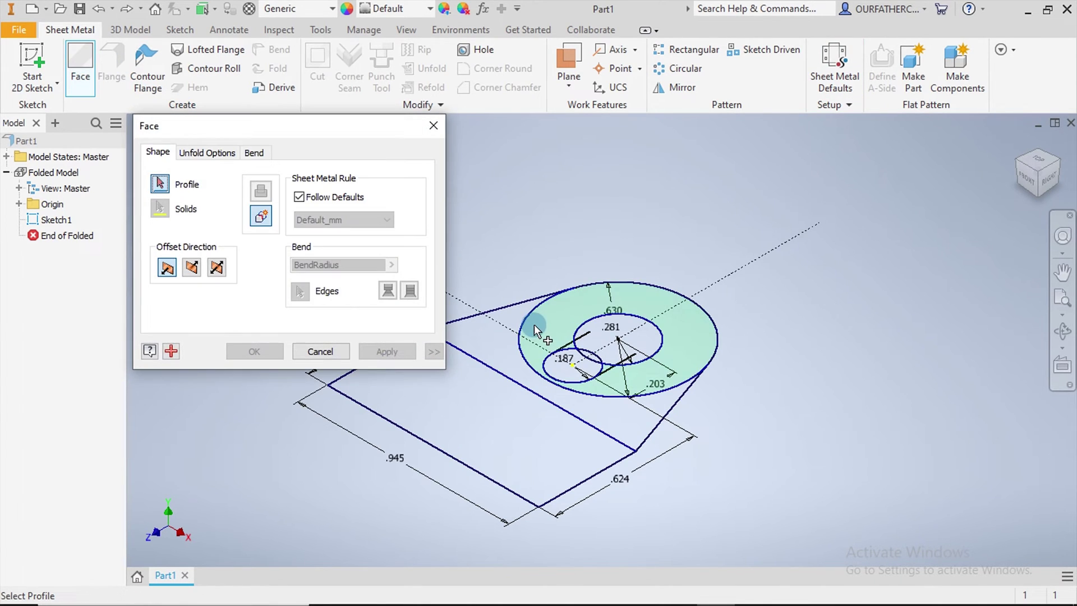
scroll(570, 337, up, 5)
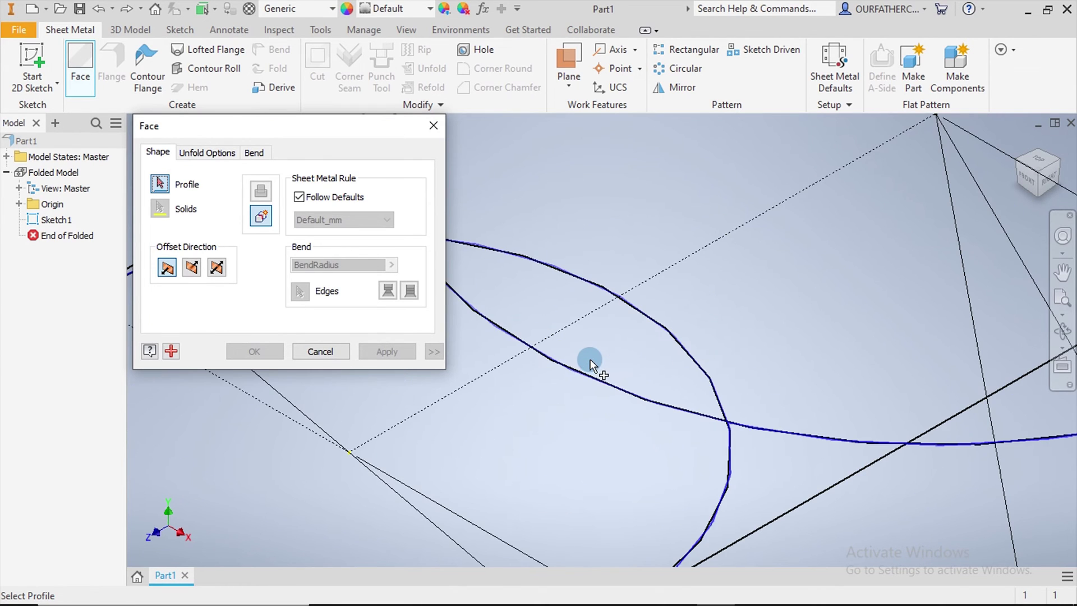
scroll(596, 361, down, 3)
scroll(642, 373, up, 3)
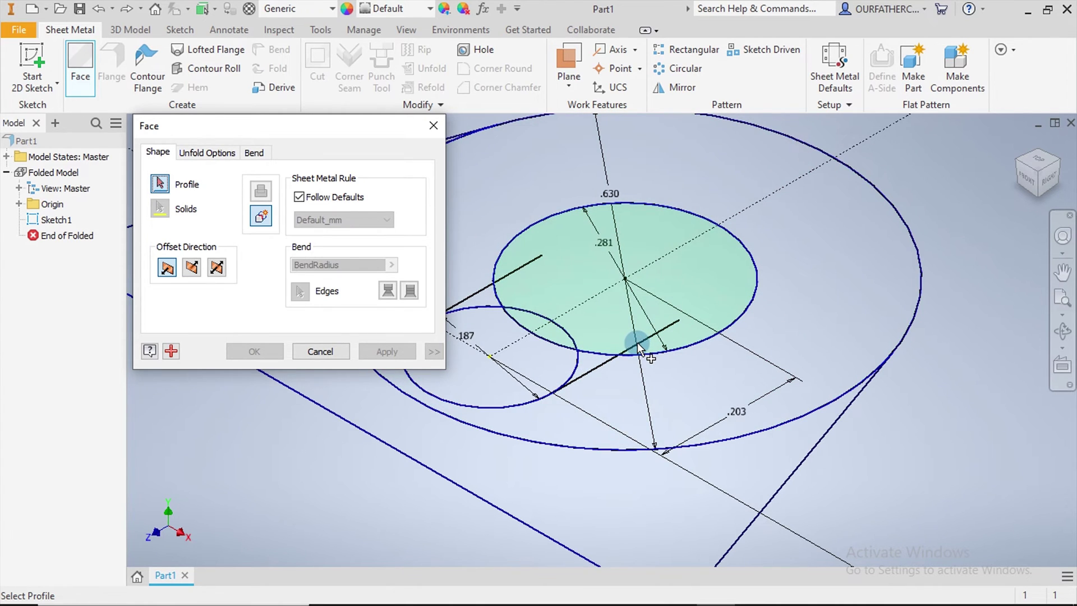
key(Escape)
Step: Edit the base sketch, trimming the overlapping circles and lines into a single keyhole opening and a rounded outer outline
right_click(60, 221)
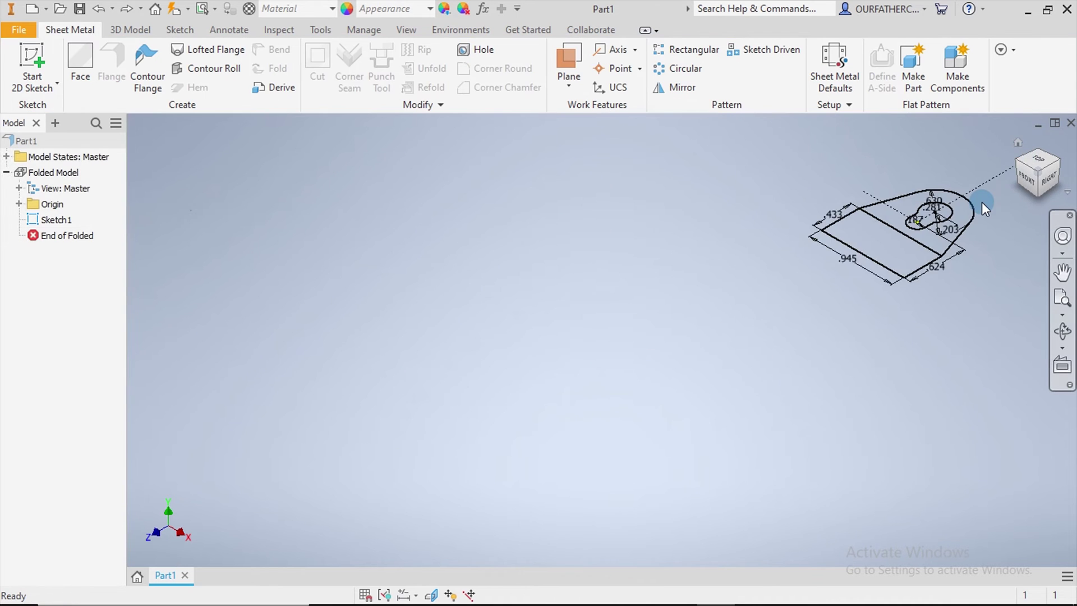
scroll(982, 202, down, 2)
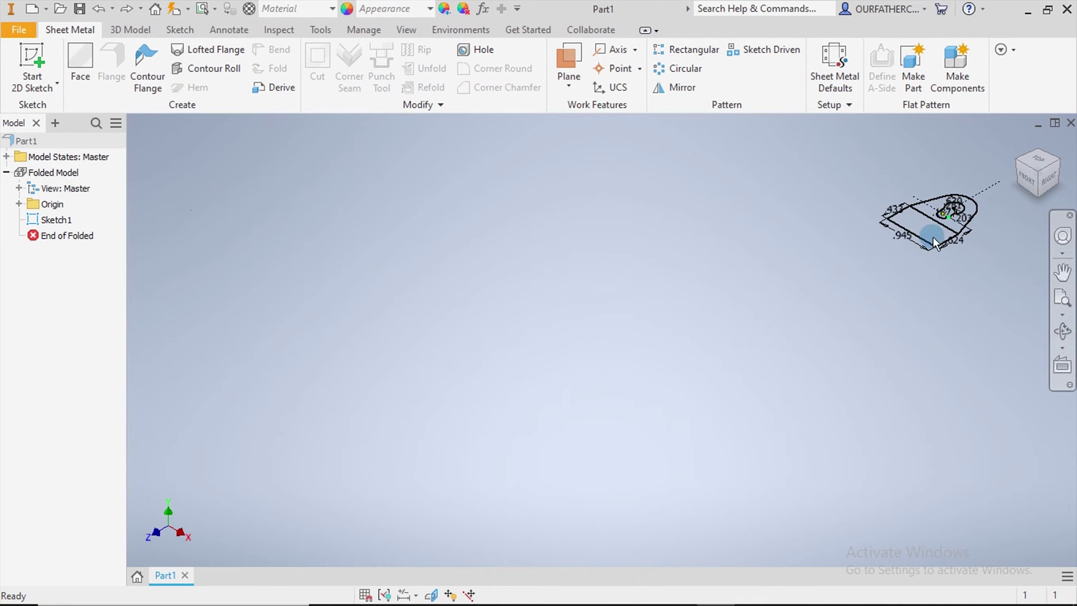
scroll(967, 224, up, 5)
scroll(967, 207, down, 2)
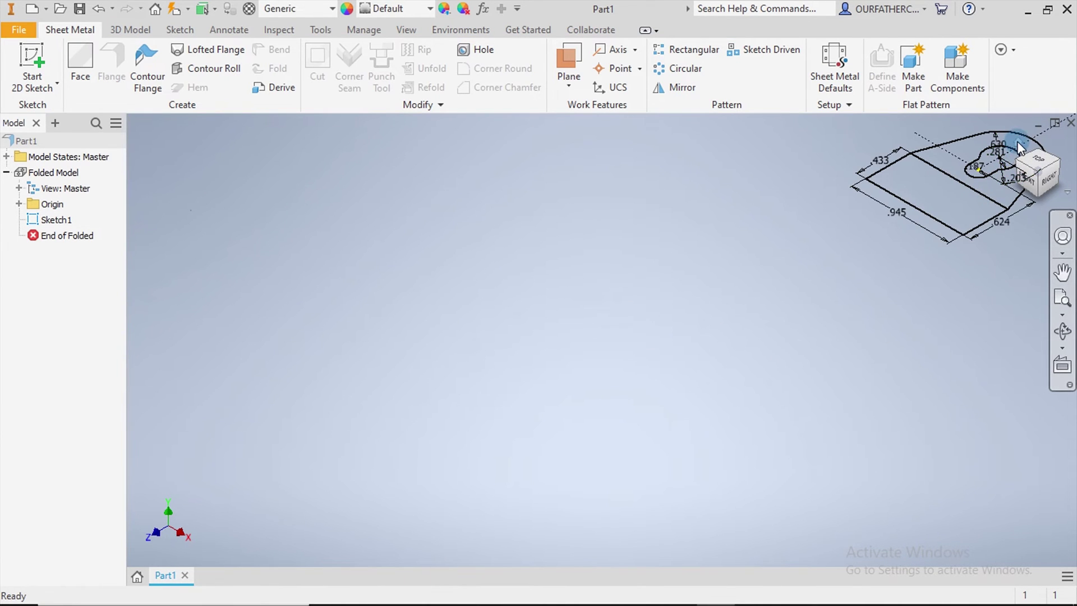
click(1018, 145)
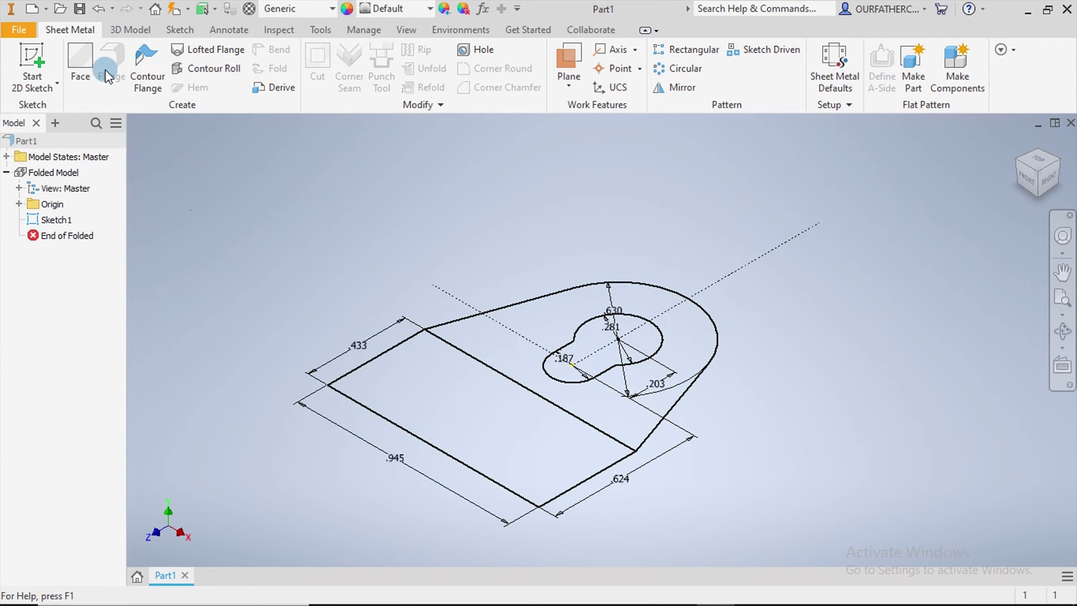
Step: Create a sheet metal face from the rectangular profile and the adjoining rounded profile, leaving the keyhole open
click(75, 60)
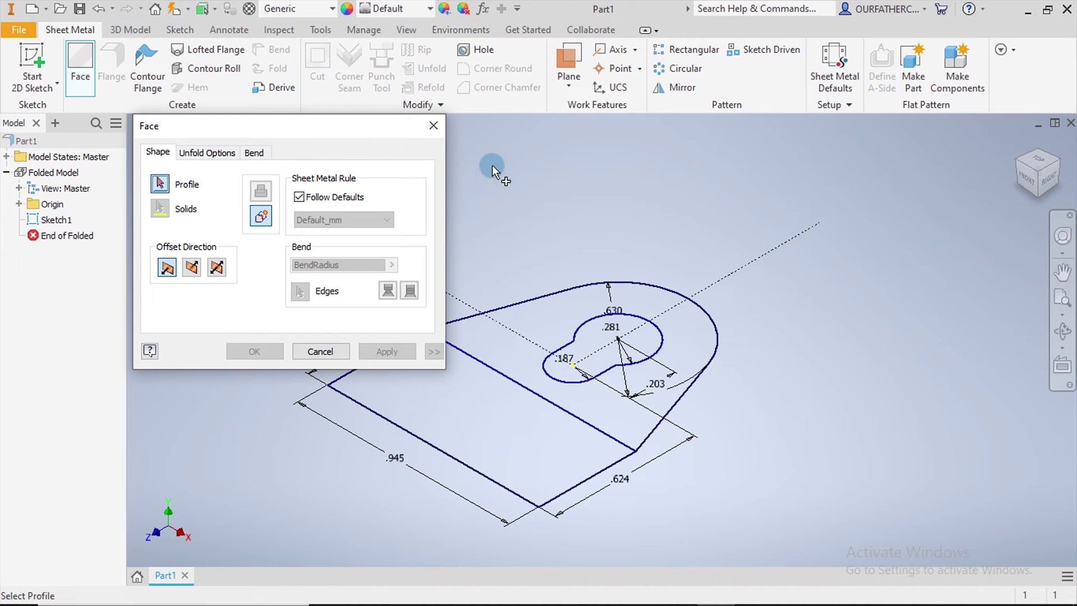
click(486, 387)
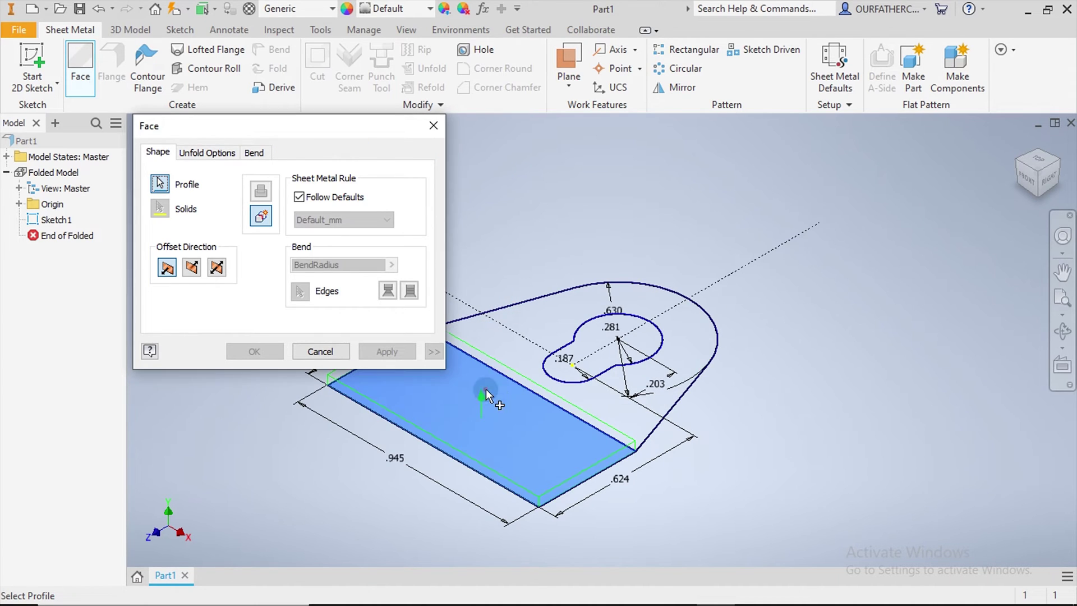
click(502, 344)
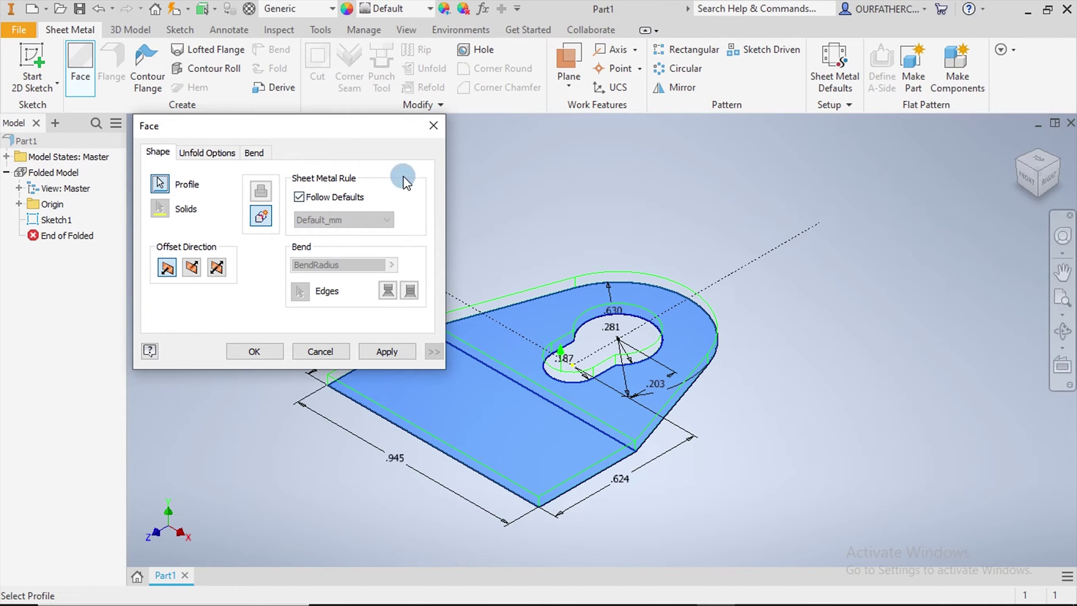
click(383, 353)
click(315, 351)
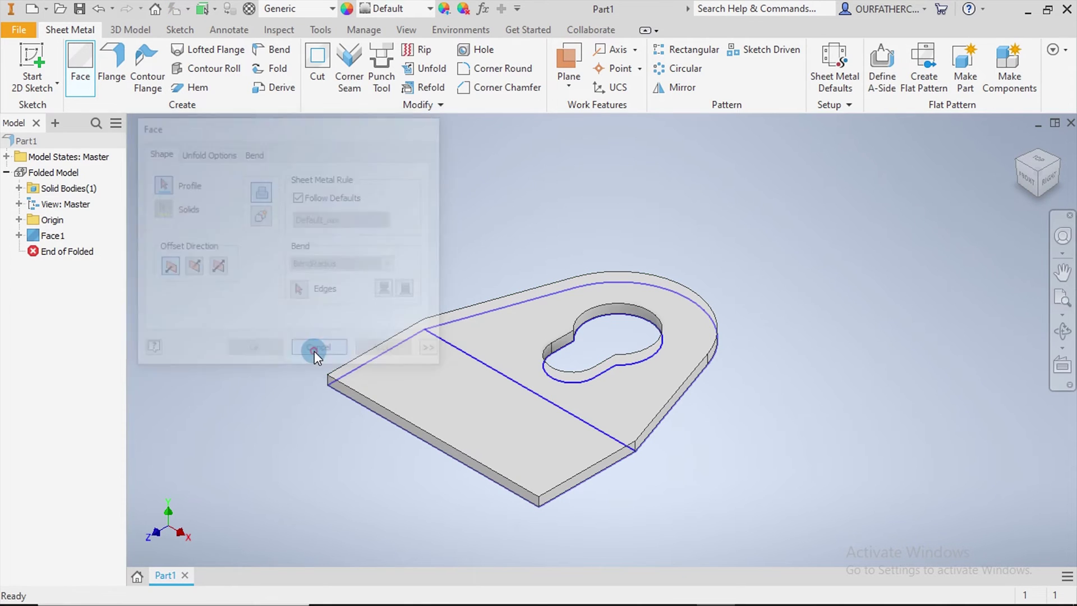
Step: Start a flange on the base plate's long straight edge opposite the keyhole and view it from the right side
click(1025, 135)
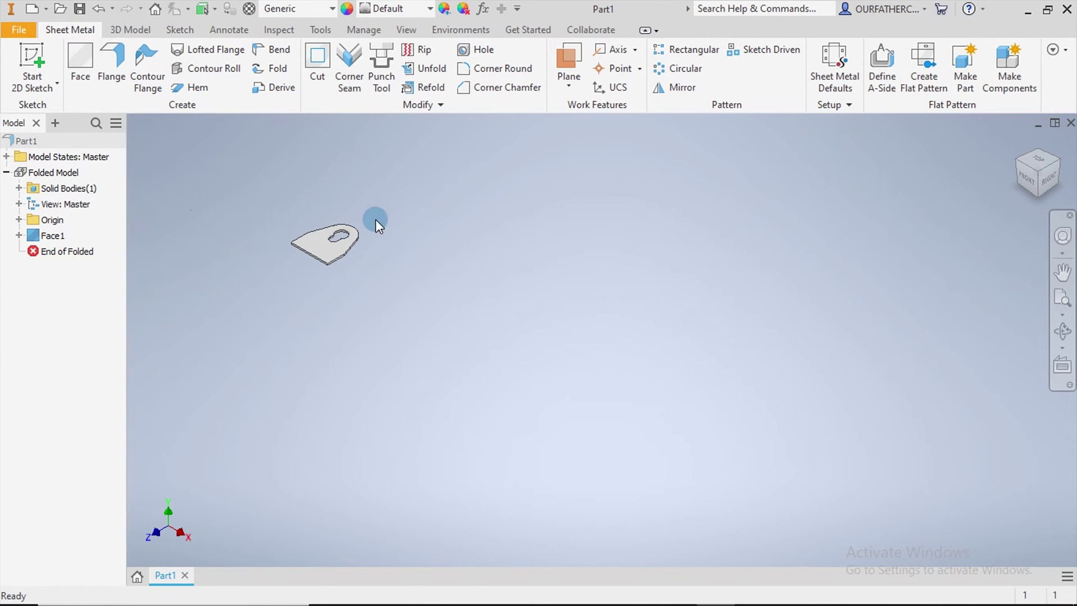
drag(386, 221, 507, 284)
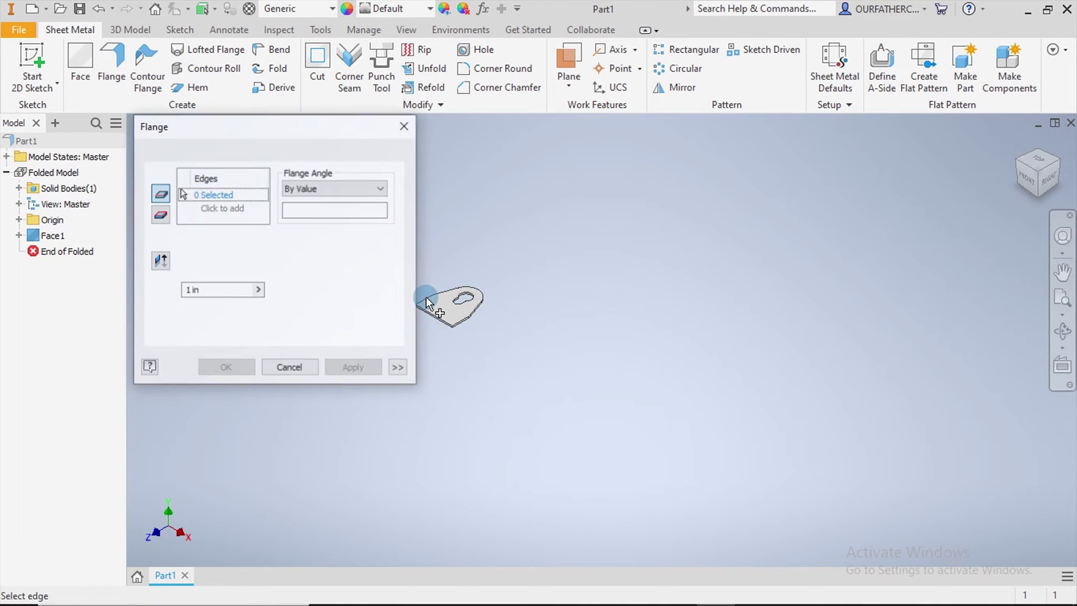
scroll(460, 297, up, 5)
scroll(476, 325, down, 3)
scroll(486, 399, up, 2)
scroll(505, 376, up, 3)
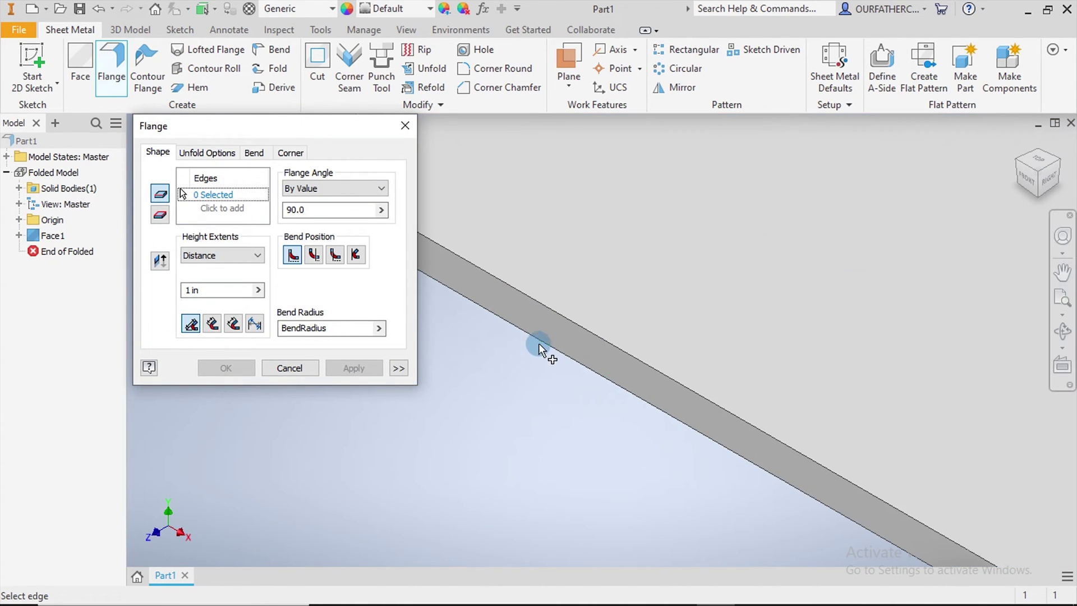
click(561, 312)
scroll(926, 302, down, 5)
middle_click(1012, 227)
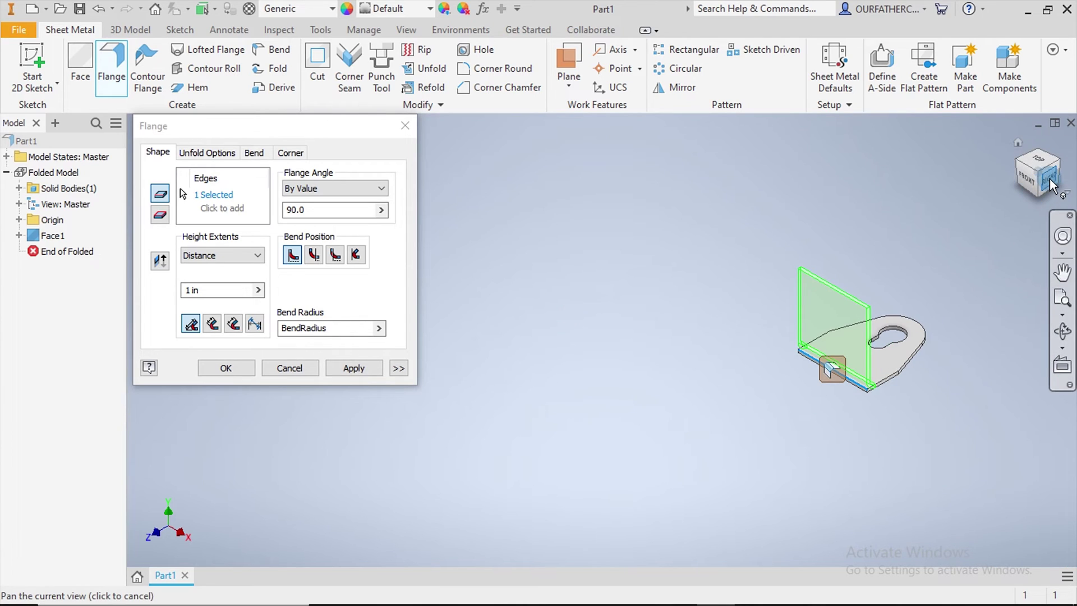
click(1041, 183)
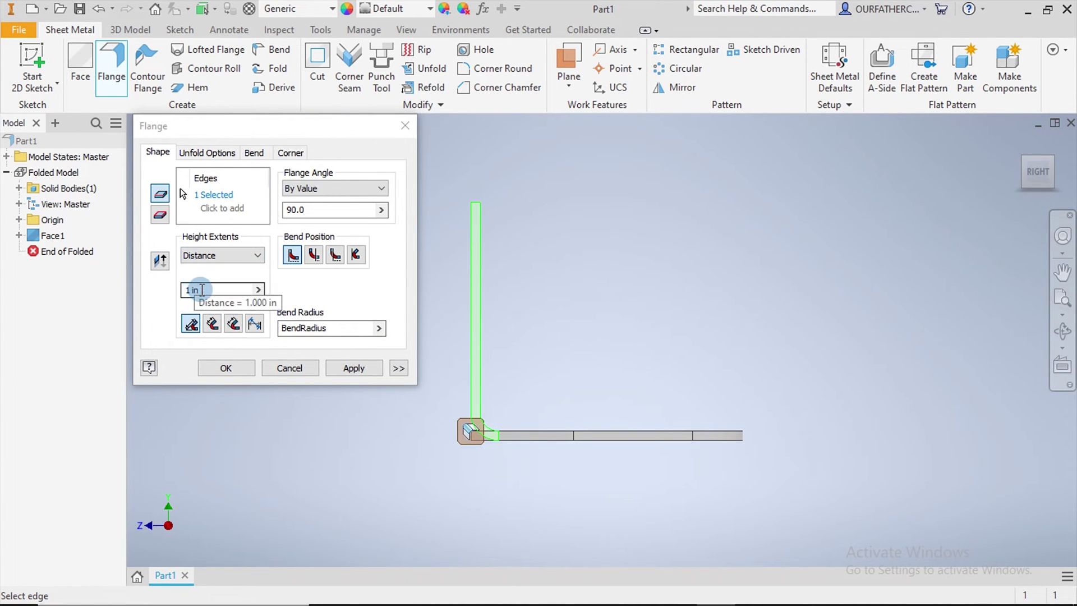
Step: Set the flange's height distance to 21 mm
drag(197, 289, 166, 289)
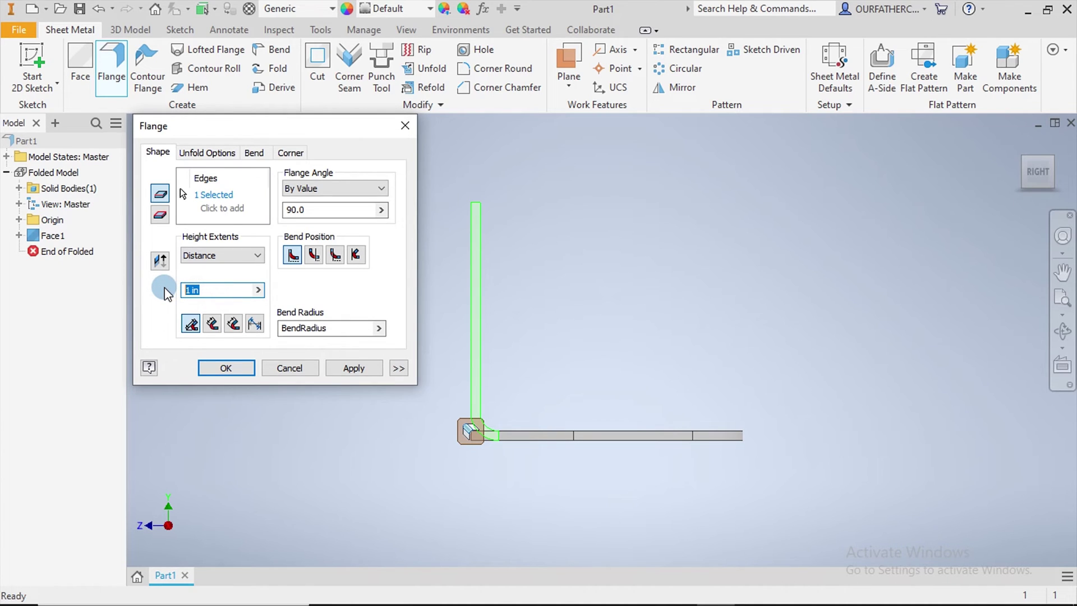
text(21 mm)
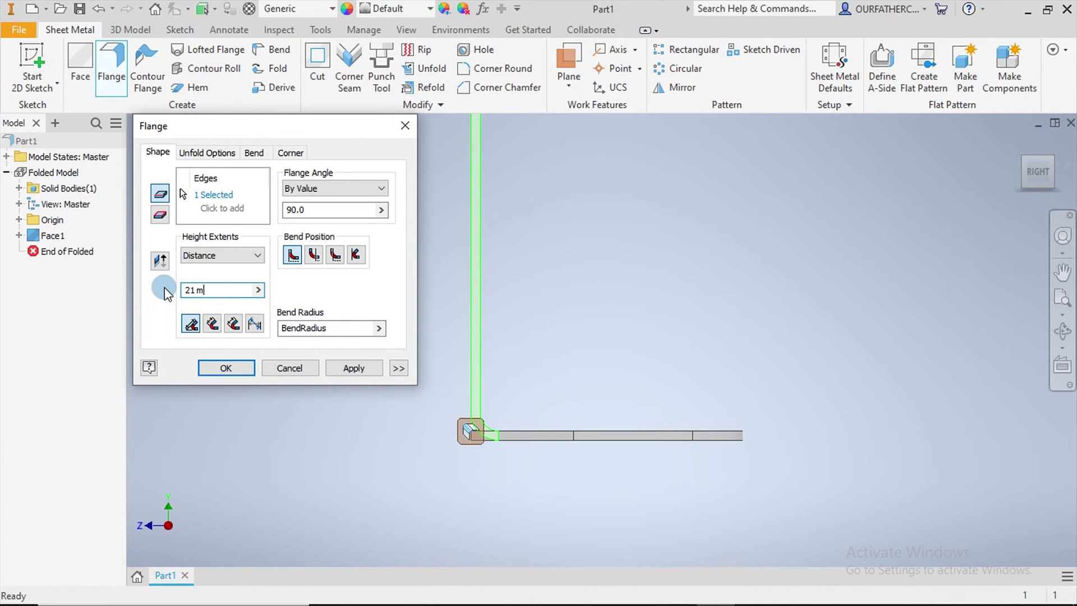
click(220, 288)
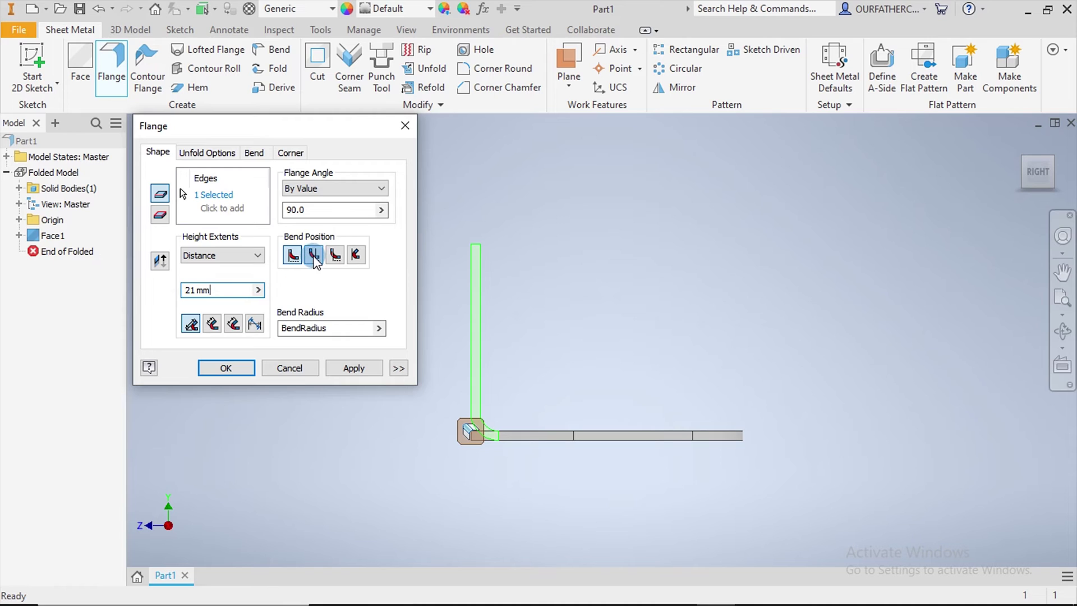
click(301, 274)
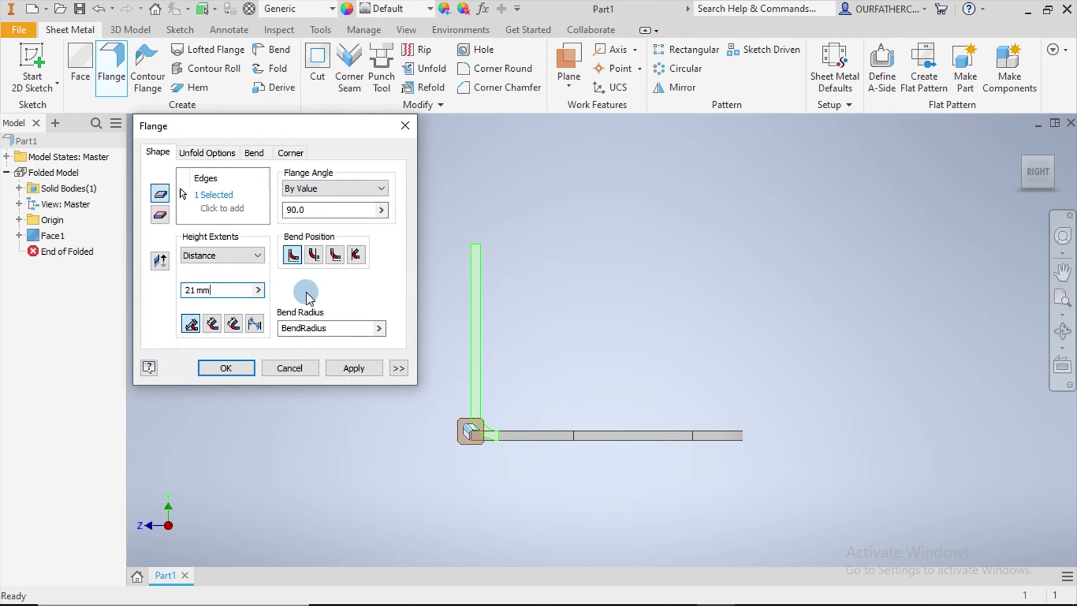
click(235, 255)
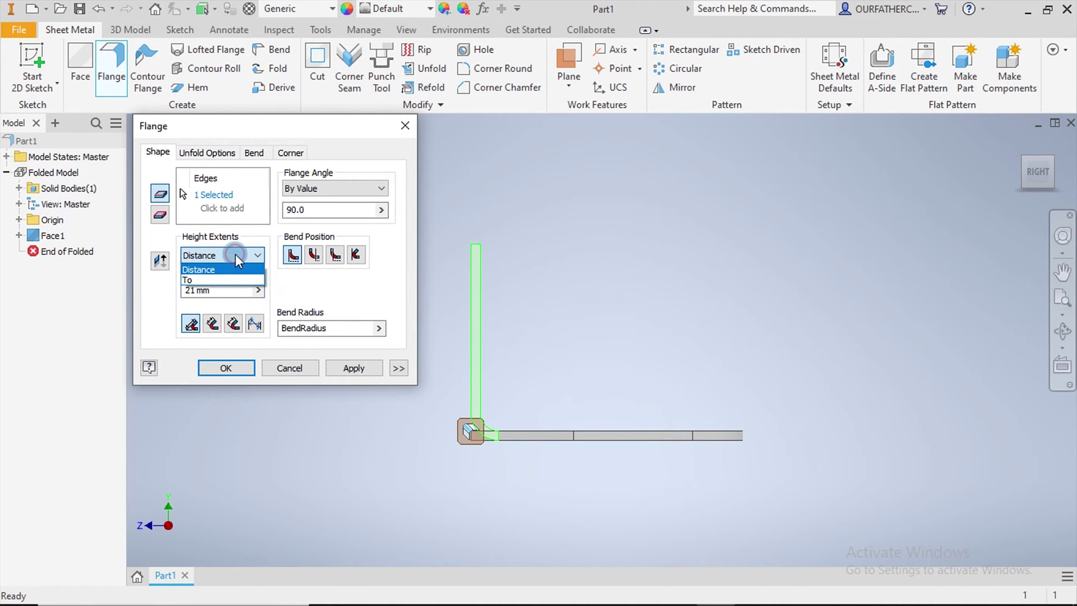
click(234, 255)
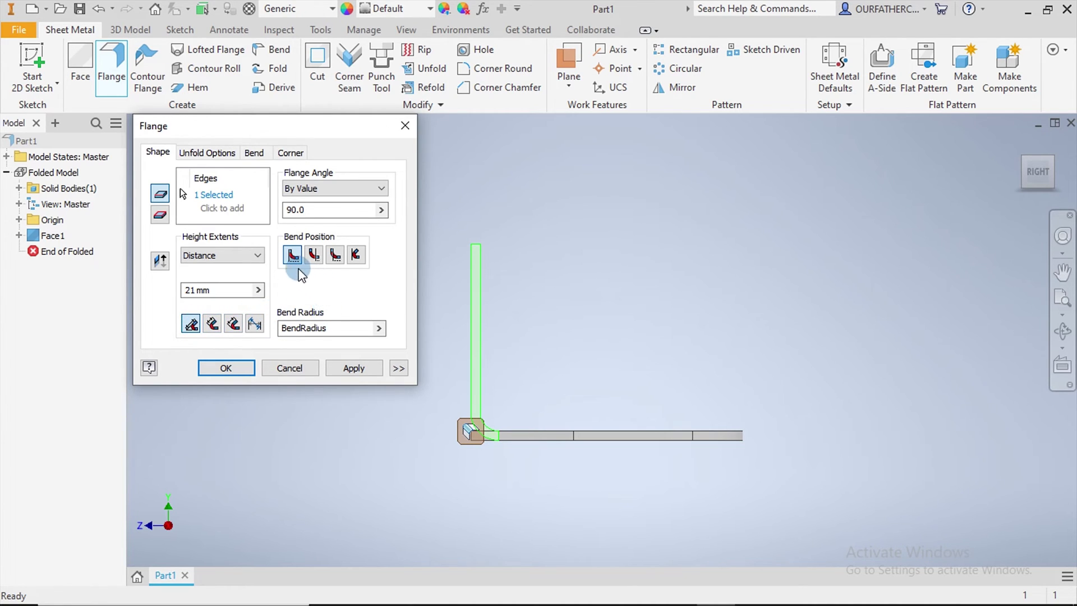
click(321, 185)
click(322, 186)
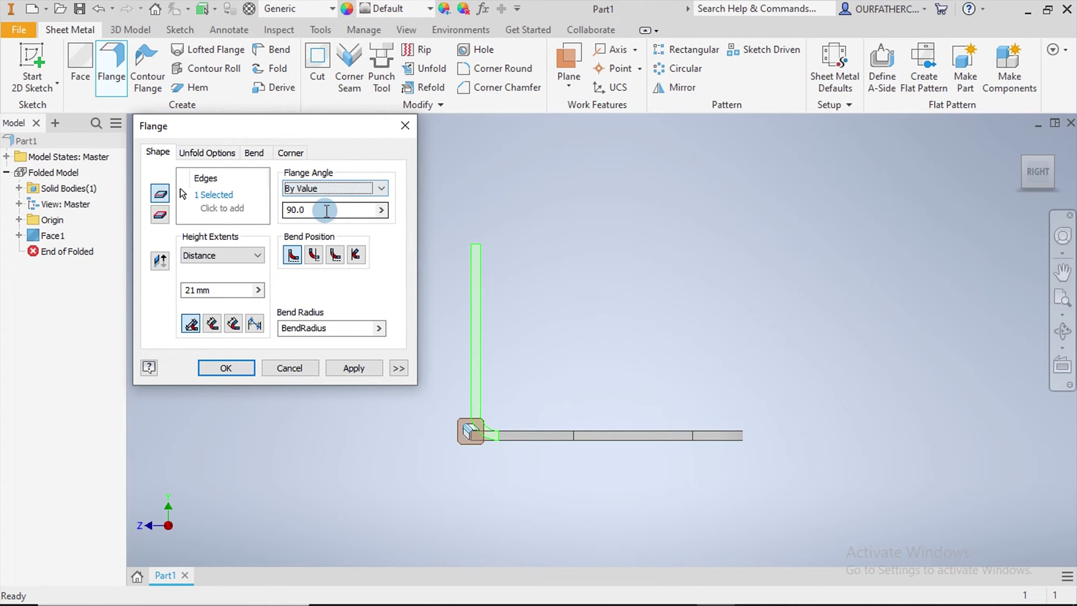
Step: Create the flange on the base plate's long straight edge at a 90° angle
click(240, 366)
click(236, 368)
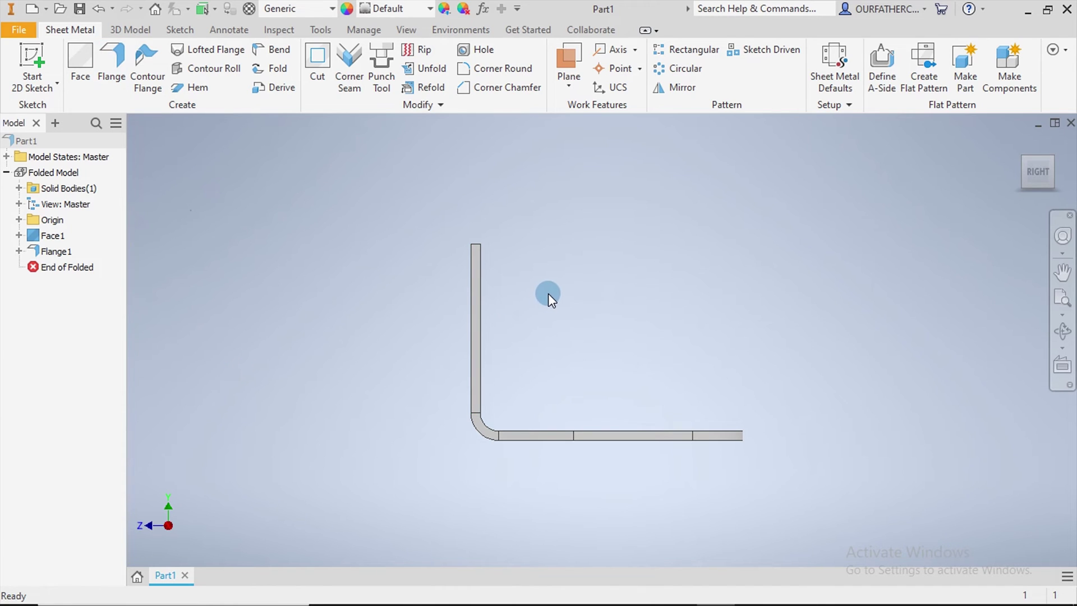
Step: Add a single hem along the upright flange's inner upper edge, with gap Thickness * 0.50 and length Thickness * 4.0
middle_drag(573, 291, 839, 270)
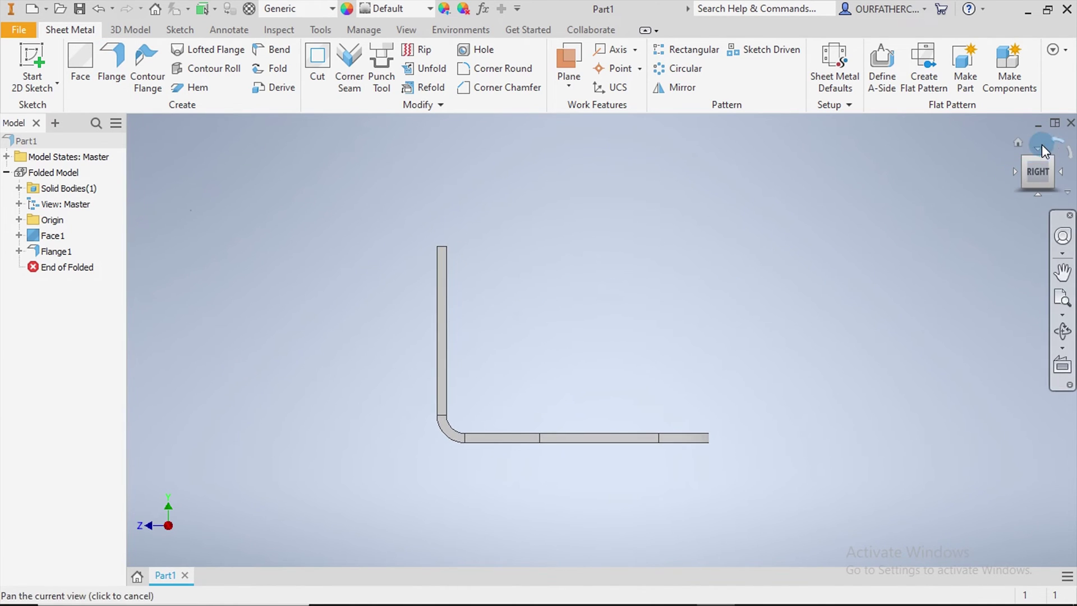
click(1019, 140)
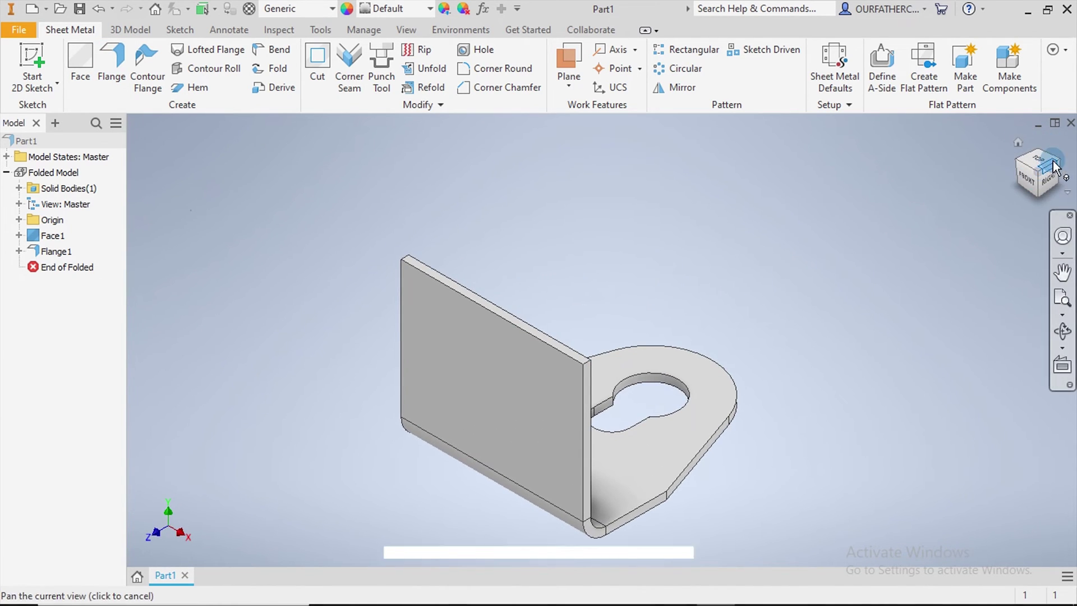
click(1053, 167)
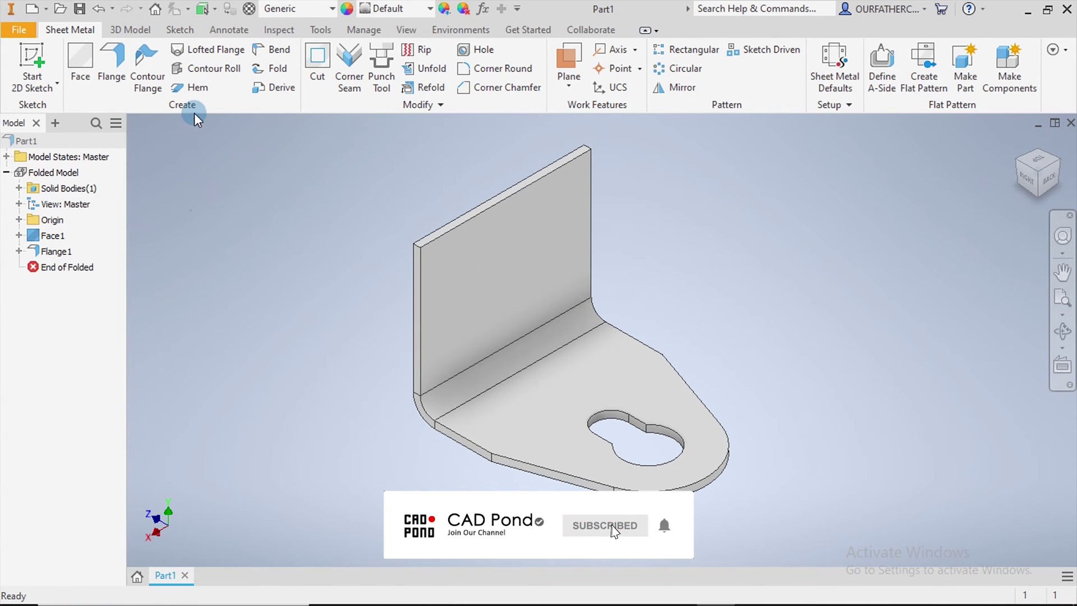
click(198, 90)
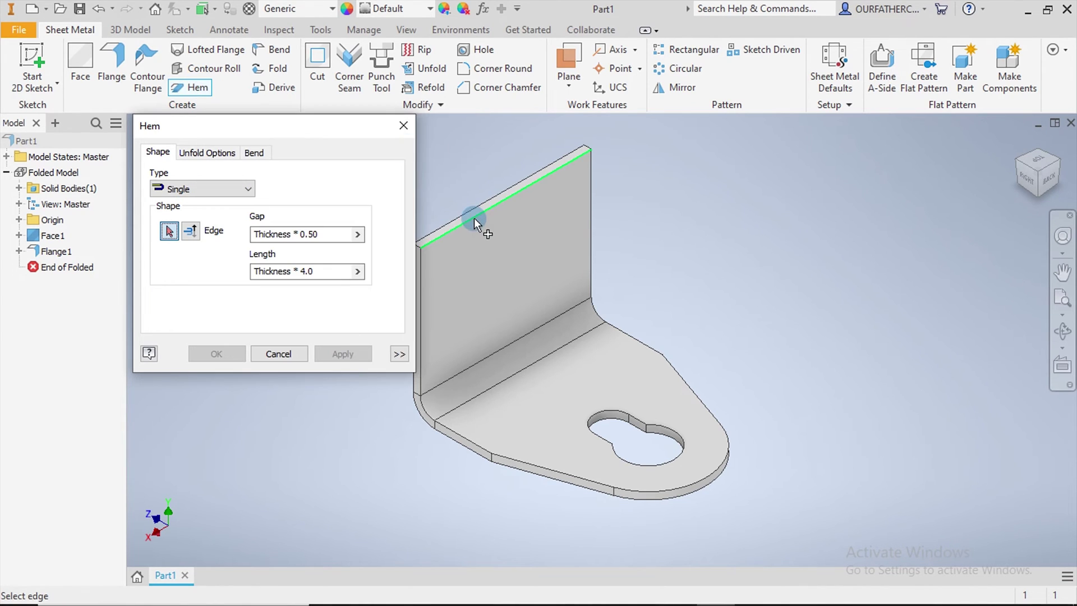
click(474, 217)
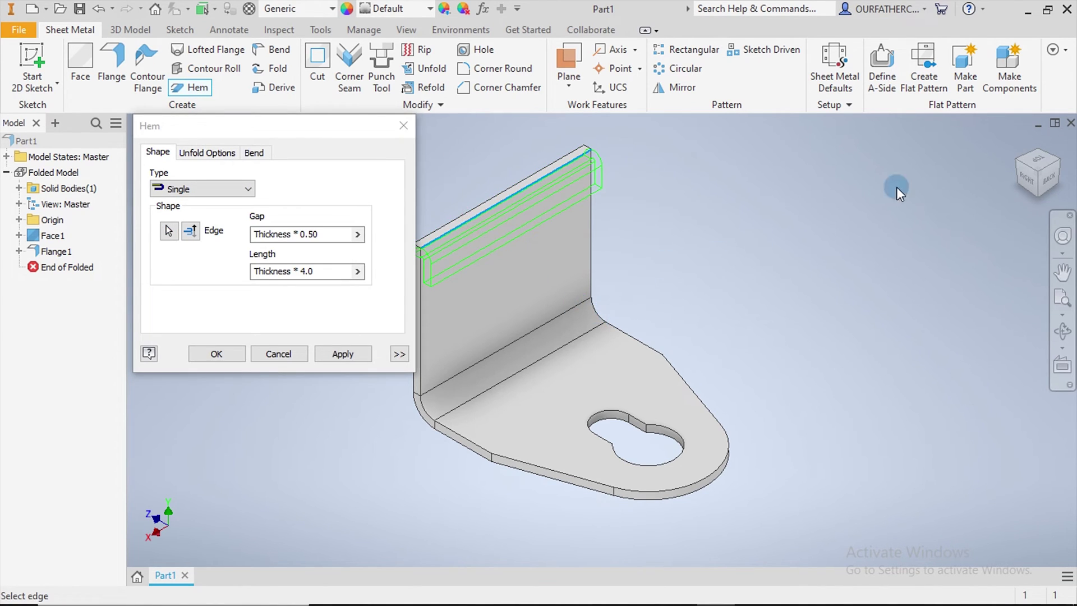
click(1027, 181)
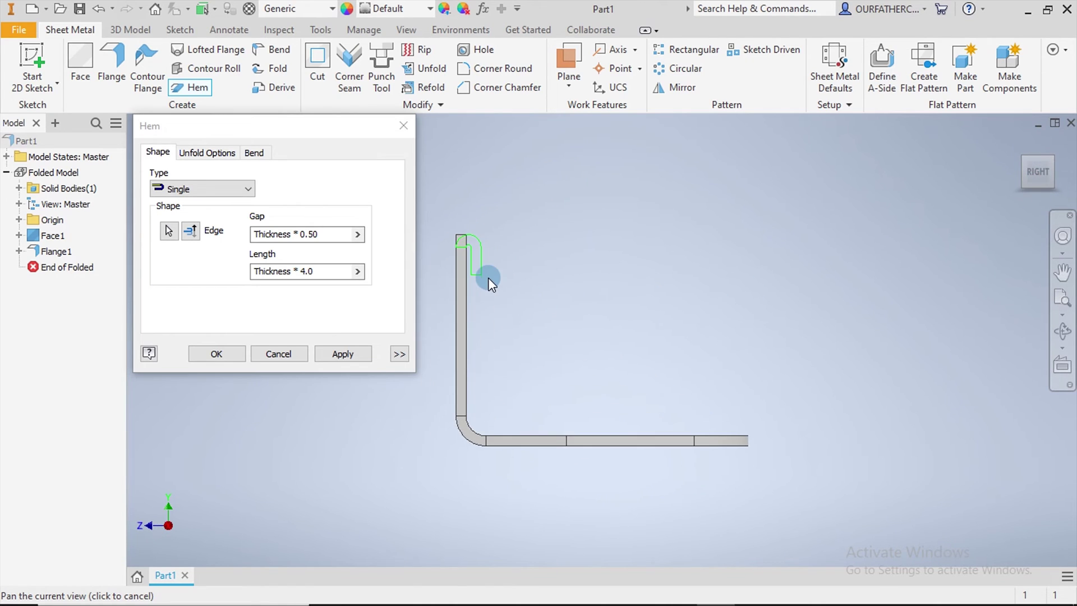
drag(470, 271, 651, 269)
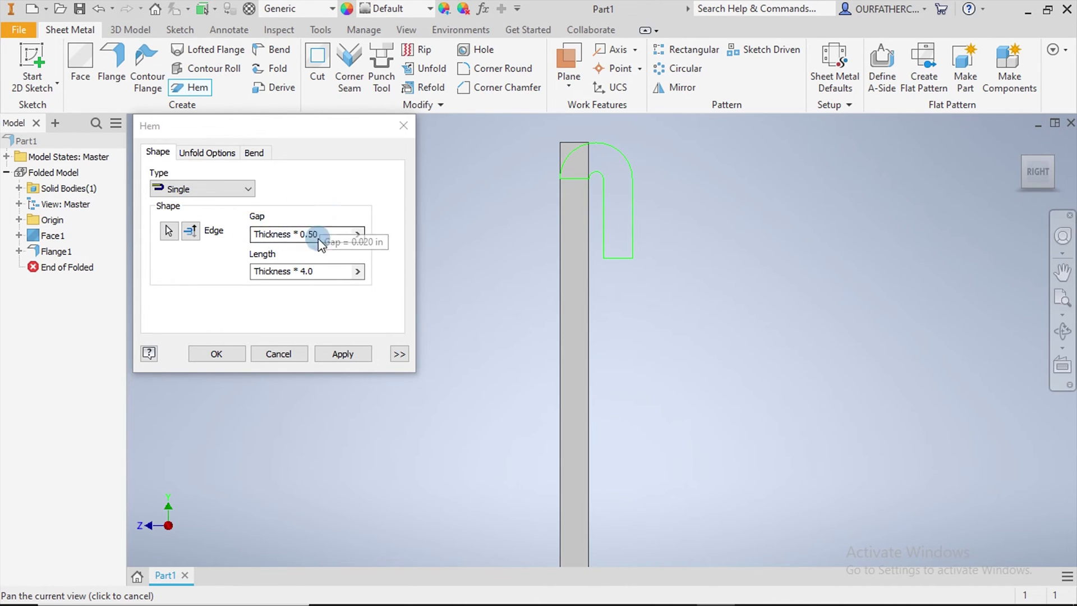
click(340, 355)
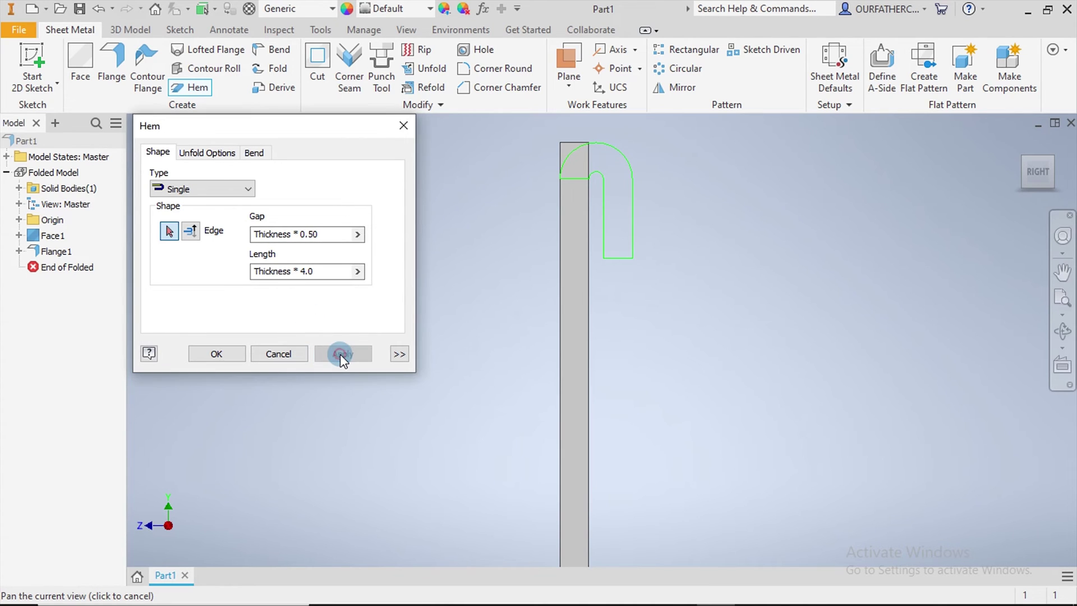
click(270, 352)
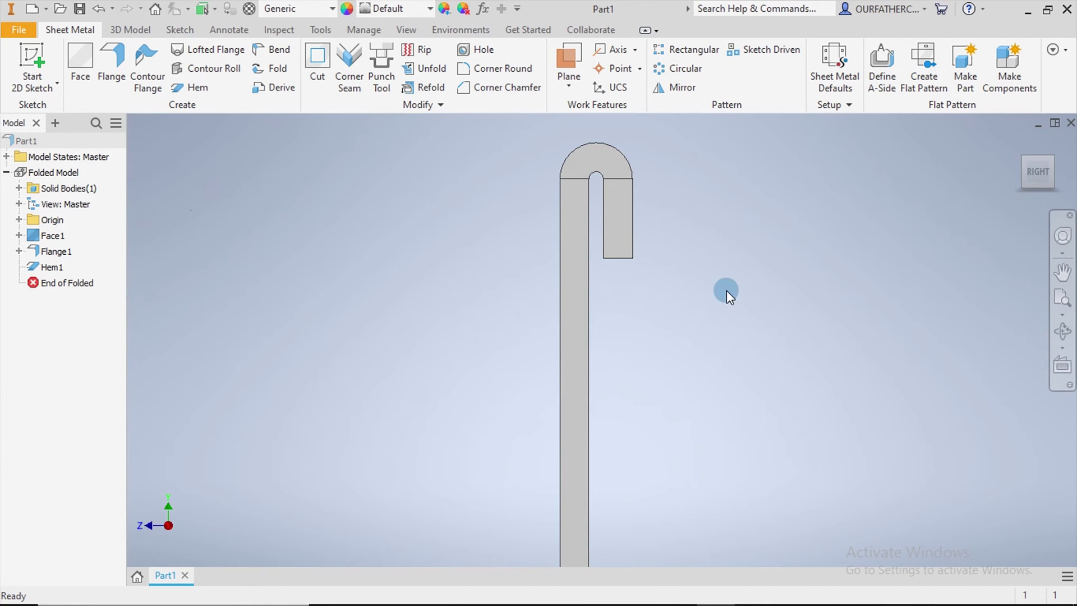
Step: Reopen the hem's definition and examine its available types and width extents settings
right_click(56, 267)
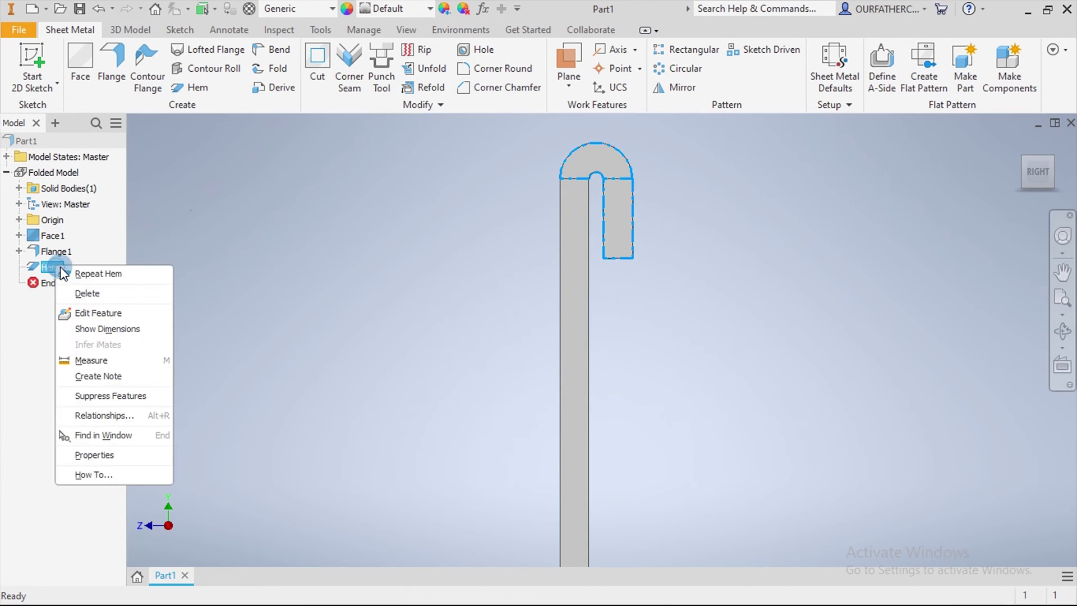
click(84, 313)
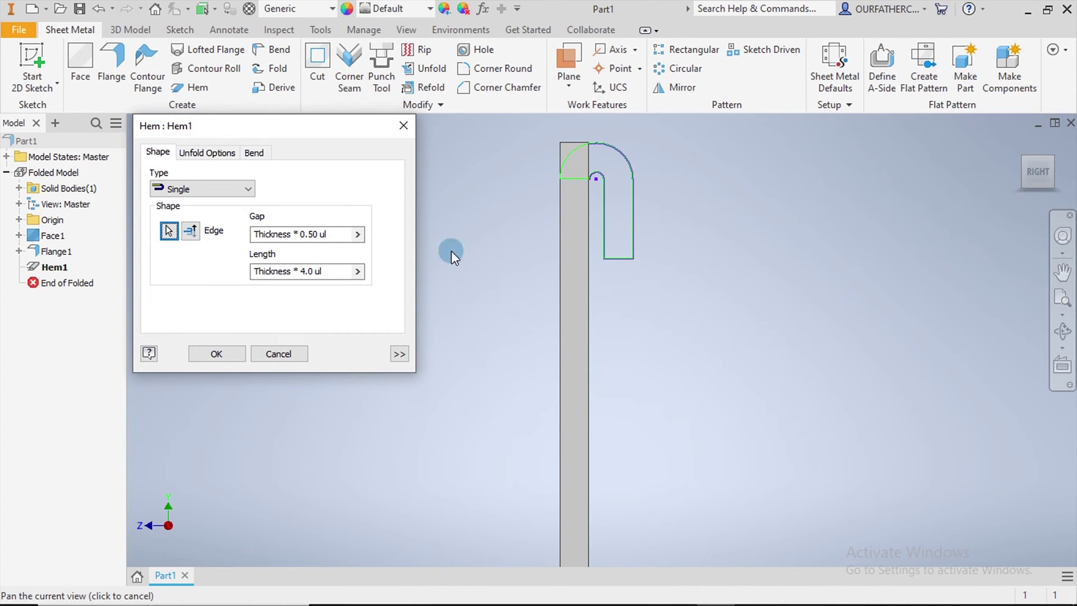
click(228, 189)
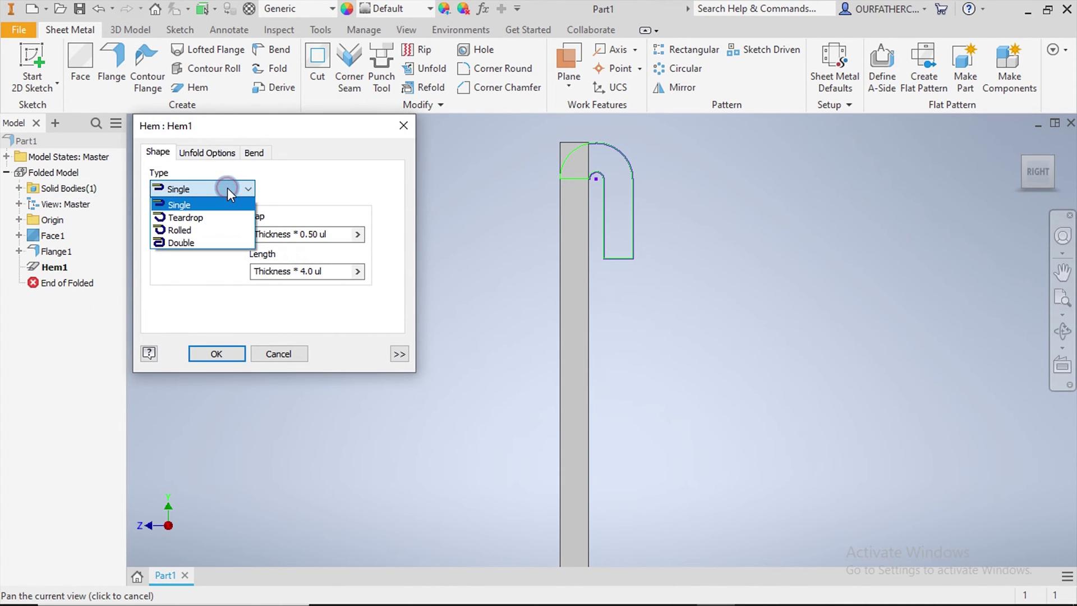
click(228, 187)
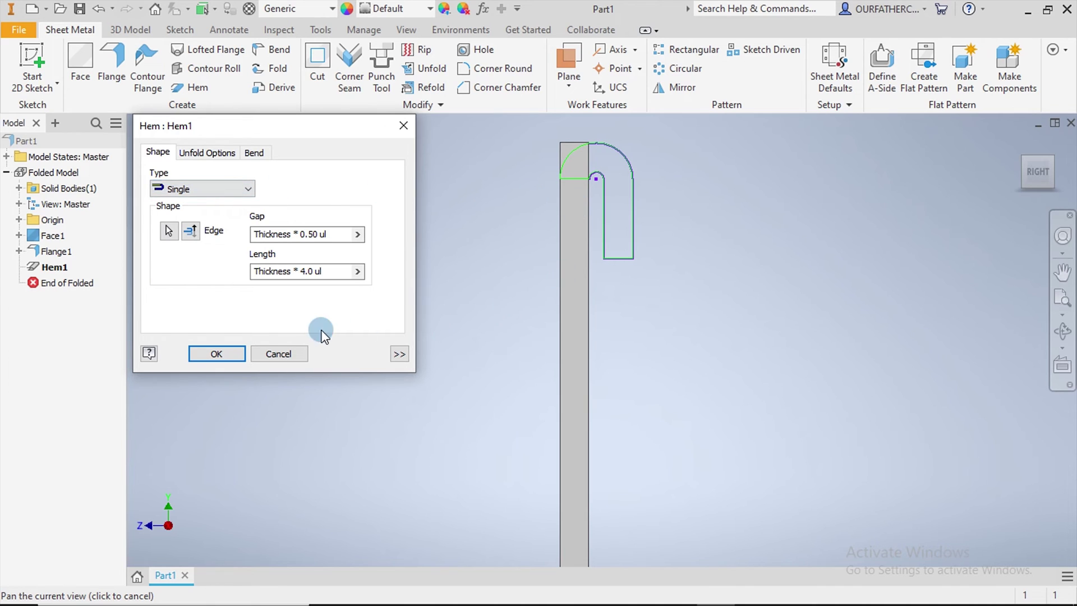
click(399, 354)
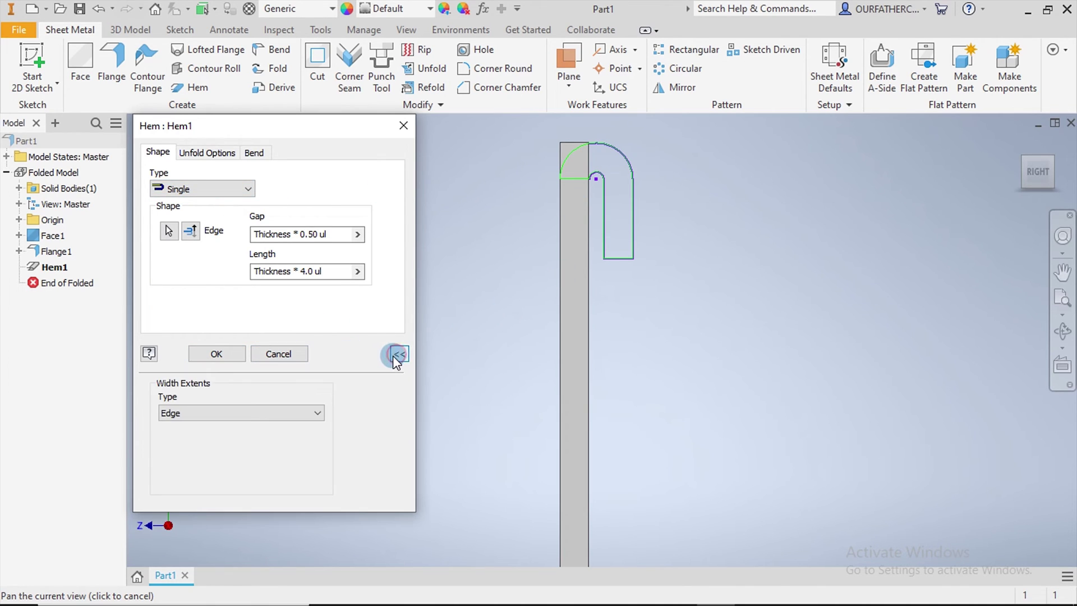
click(286, 353)
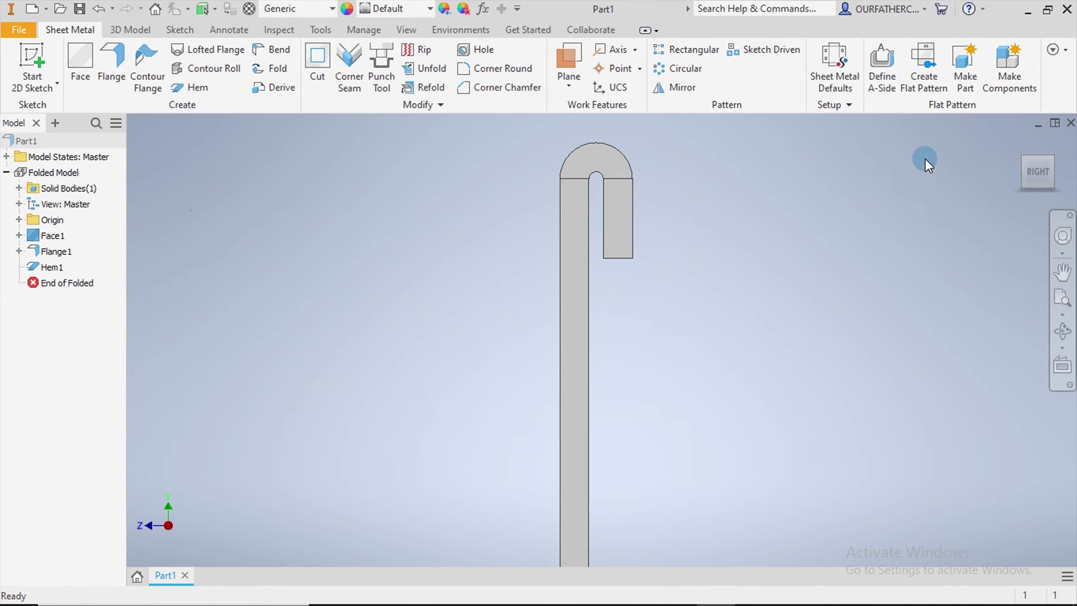
Step: Start a new sketch on the inner face of the upright flange, below the hem
scroll(870, 337, down, 8)
middle_drag(877, 351, 845, 351)
shift+middle_drag(942, 256, 894, 269)
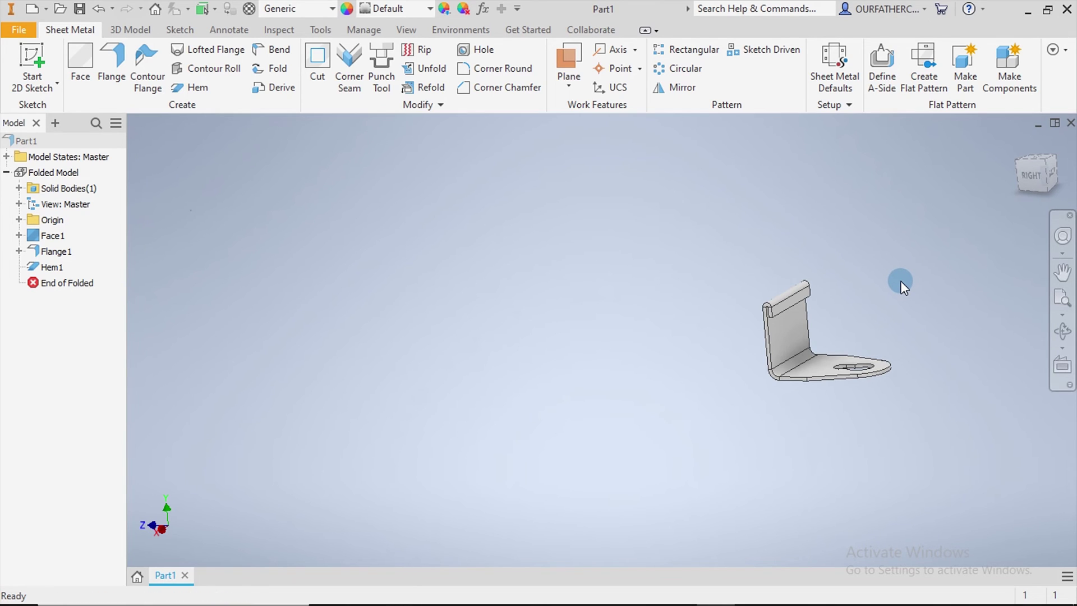
click(793, 321)
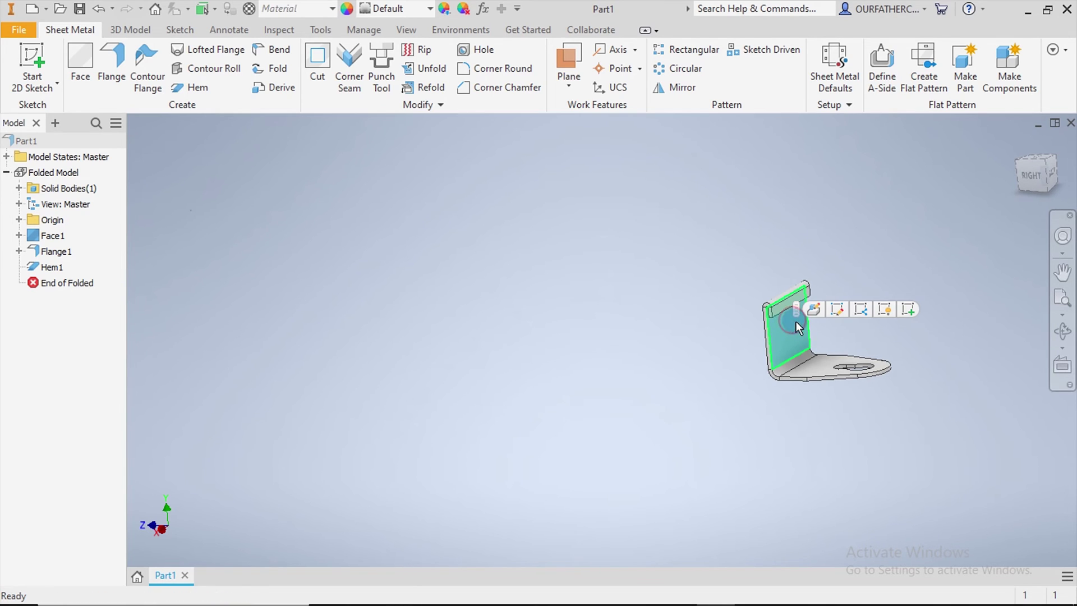
click(907, 308)
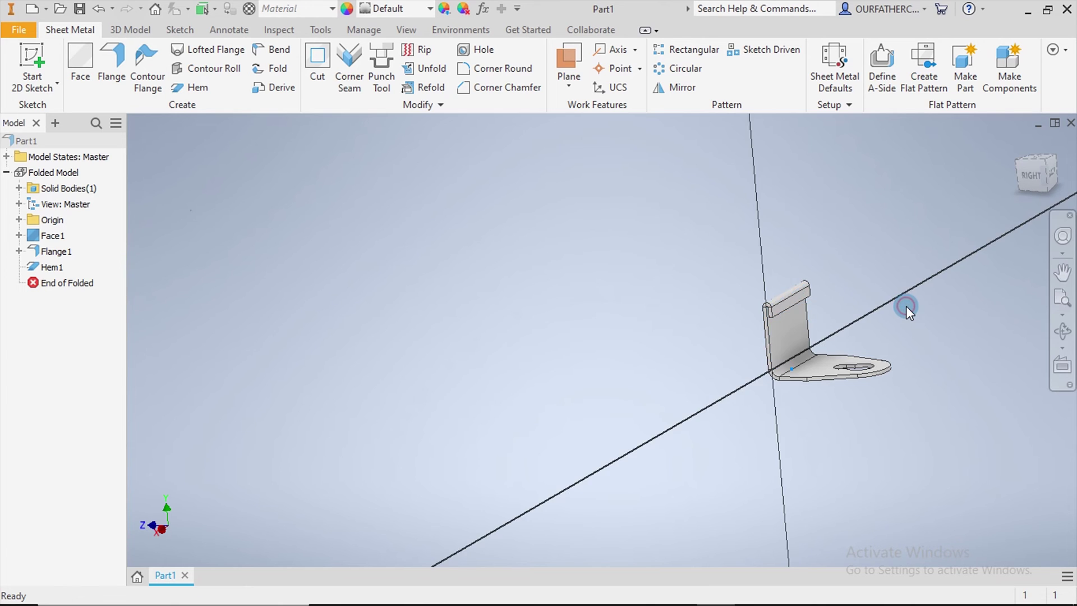
Step: Sketch a rectangle about 0.5 in wide and 0.33 in high in the middle of the flange face
scroll(575, 276, up, 5)
scroll(571, 274, down, 4)
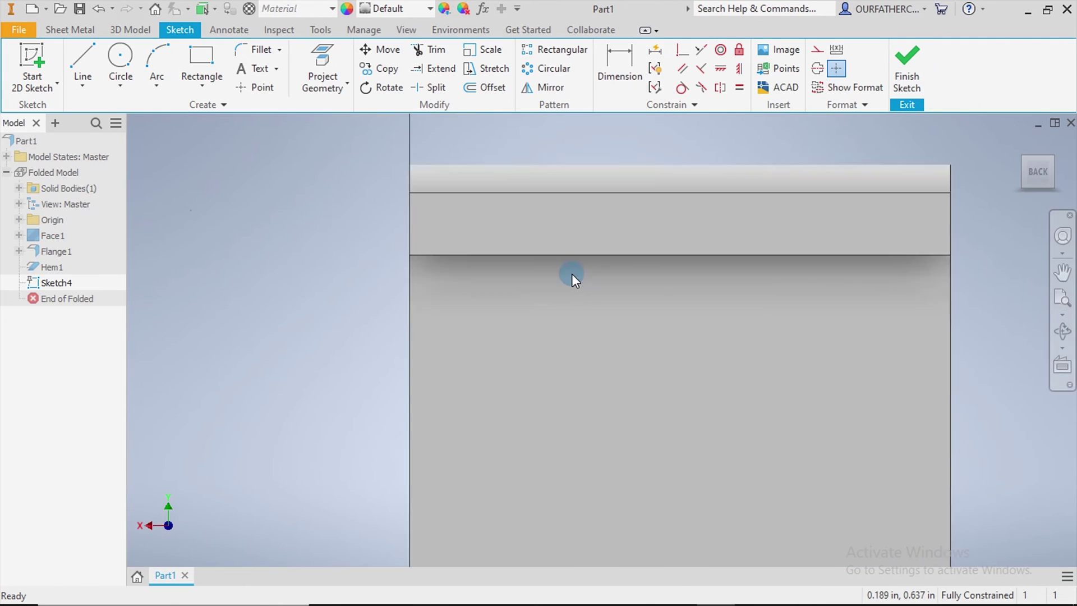
scroll(597, 311, up, 2)
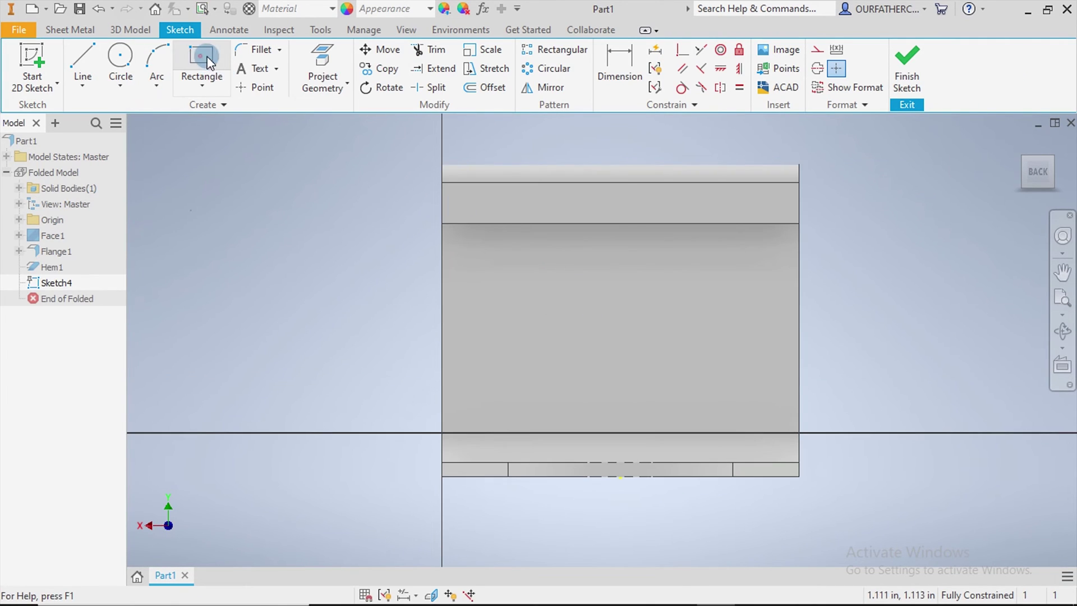
click(202, 56)
click(533, 248)
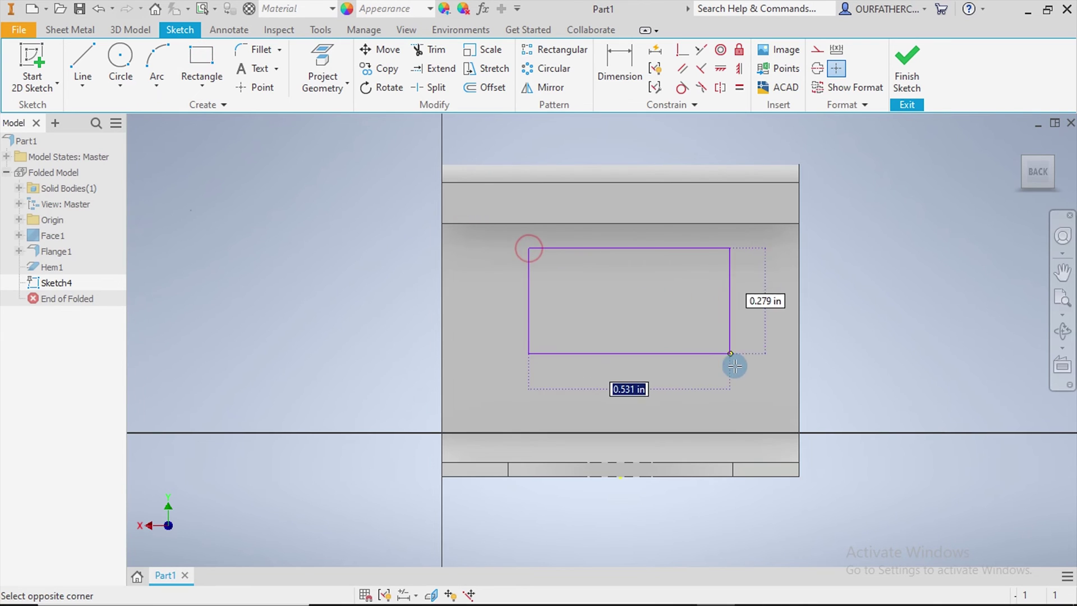
click(720, 374)
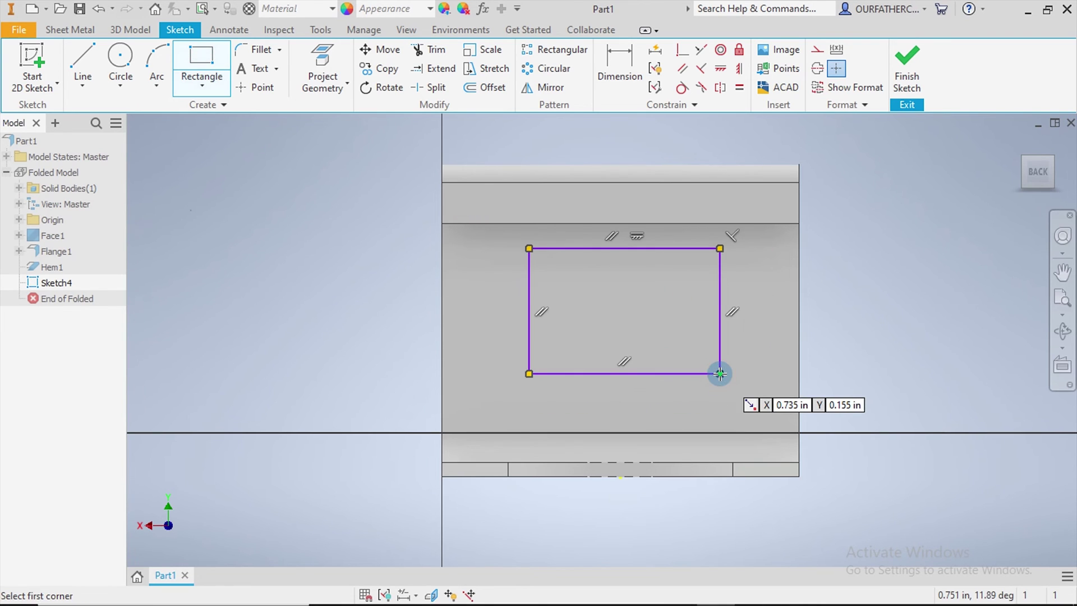
Step: Round all four corners of the sketched rectangle with 2 mm fillets
click(257, 49)
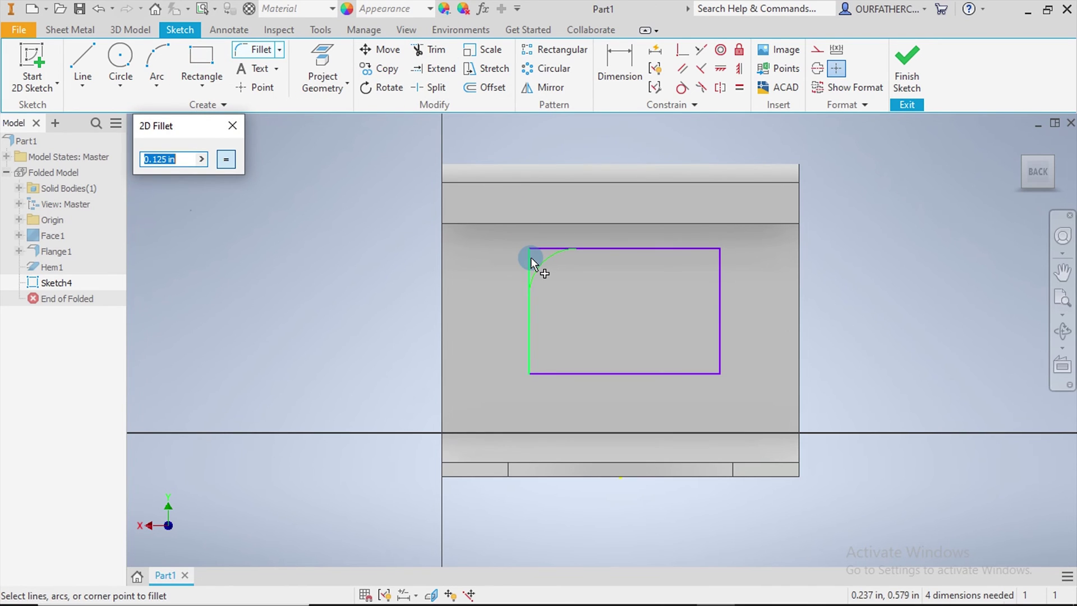
text(2)
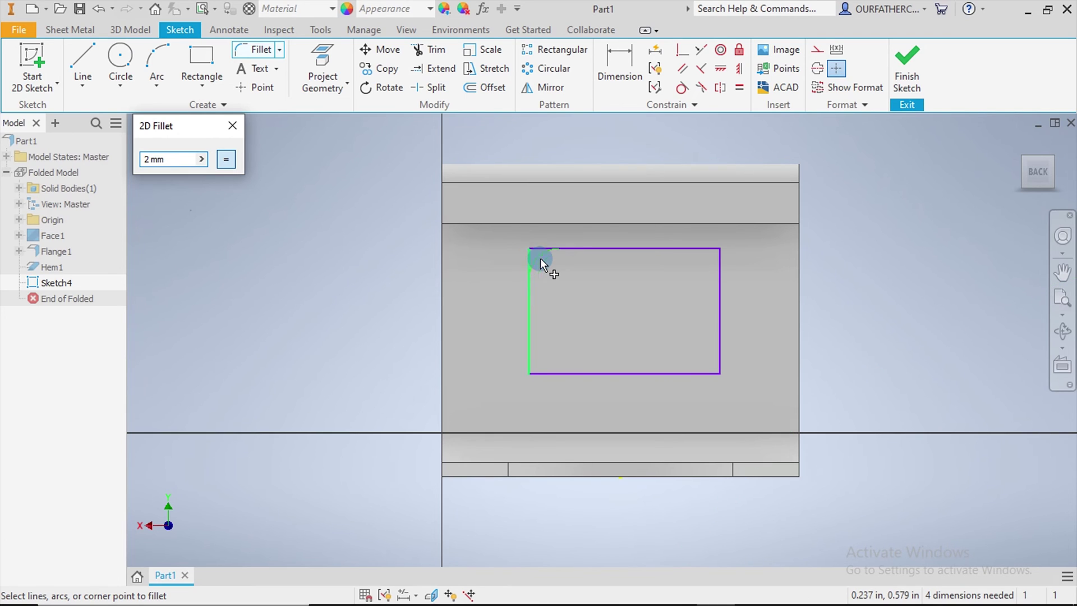
click(543, 248)
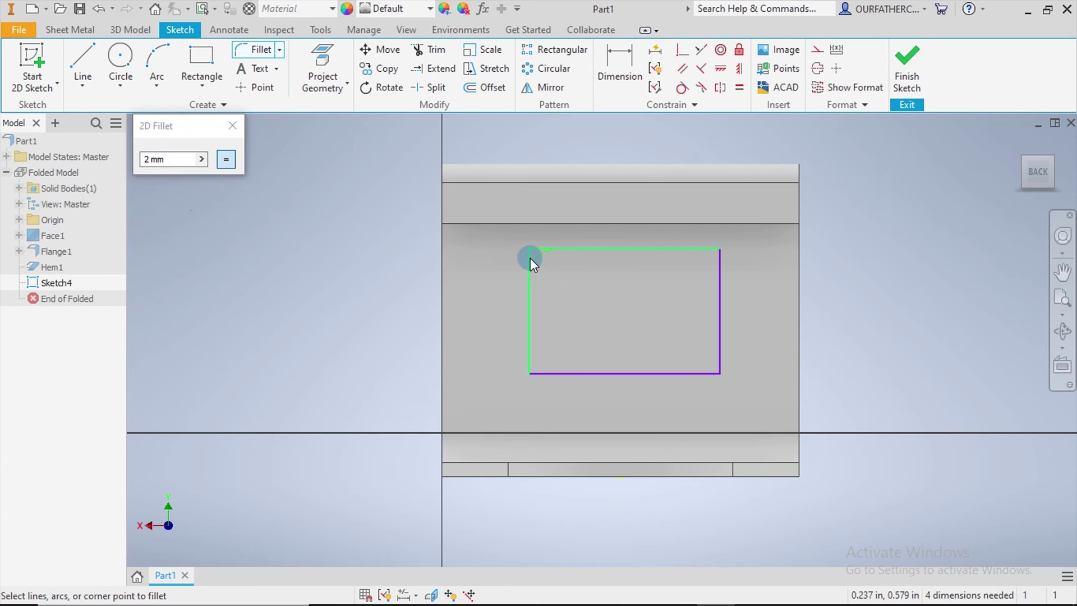
click(529, 259)
click(536, 351)
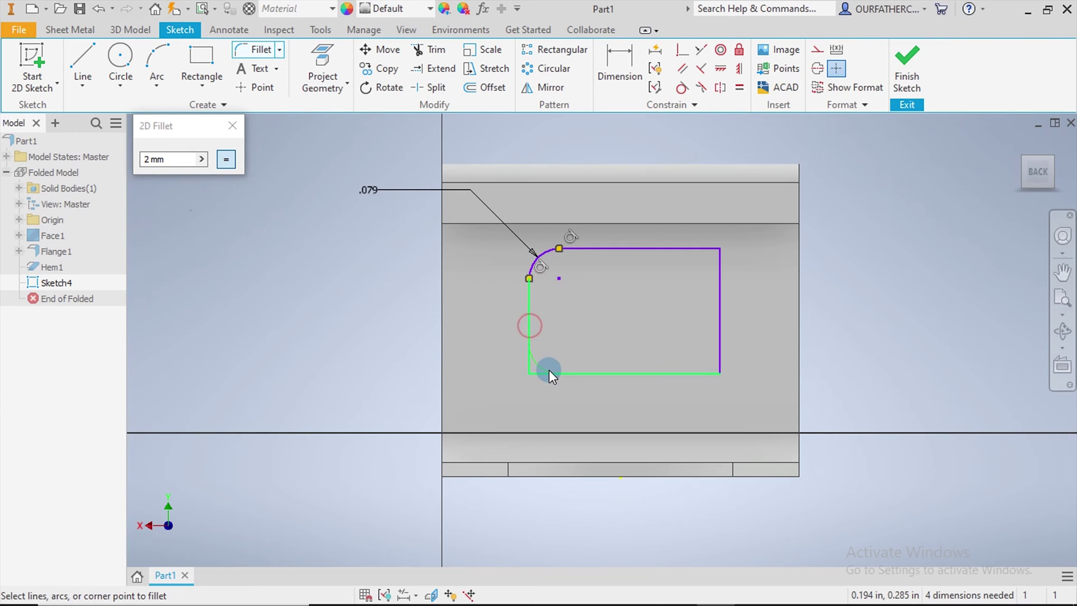
click(550, 371)
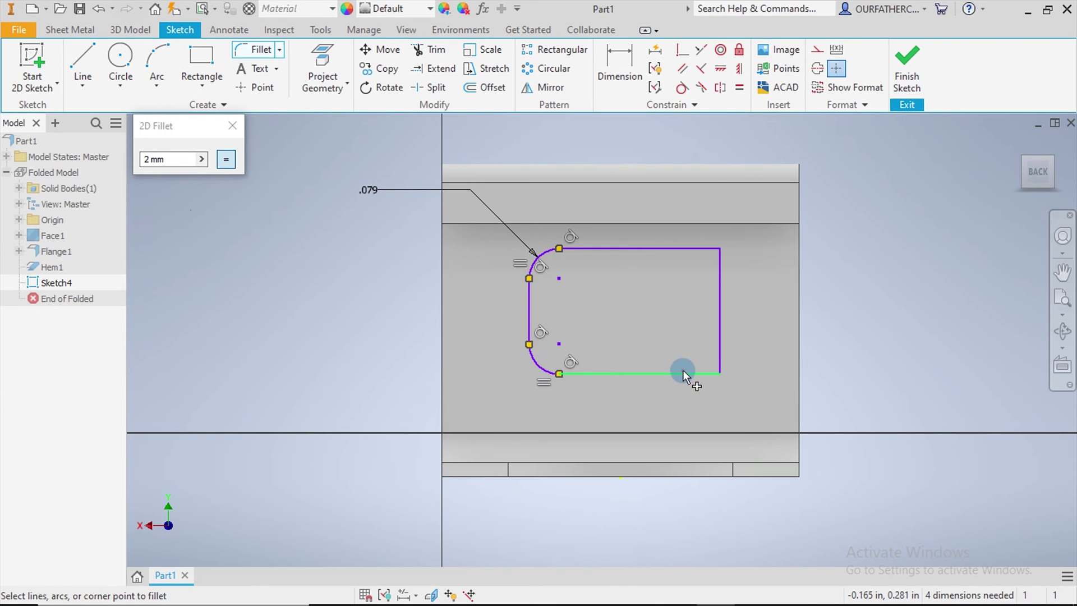
click(682, 373)
click(720, 325)
click(719, 284)
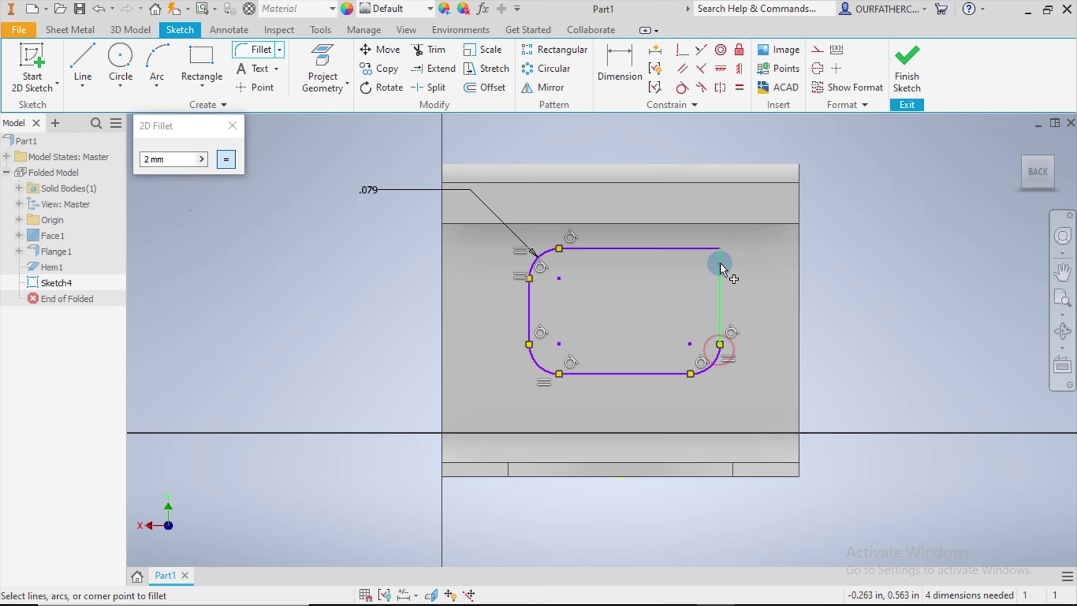
click(698, 248)
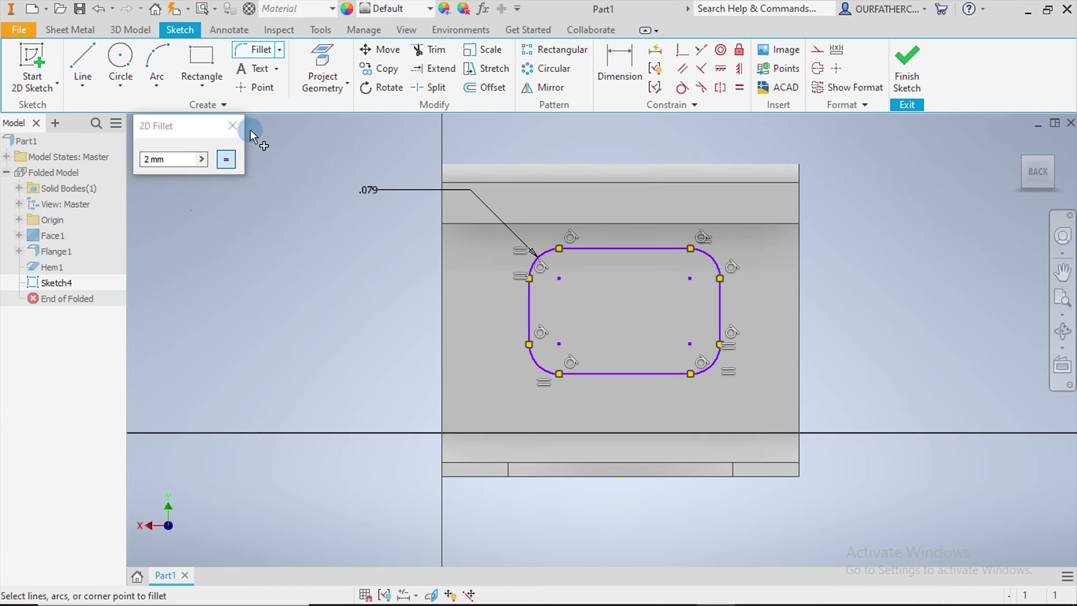
click(232, 126)
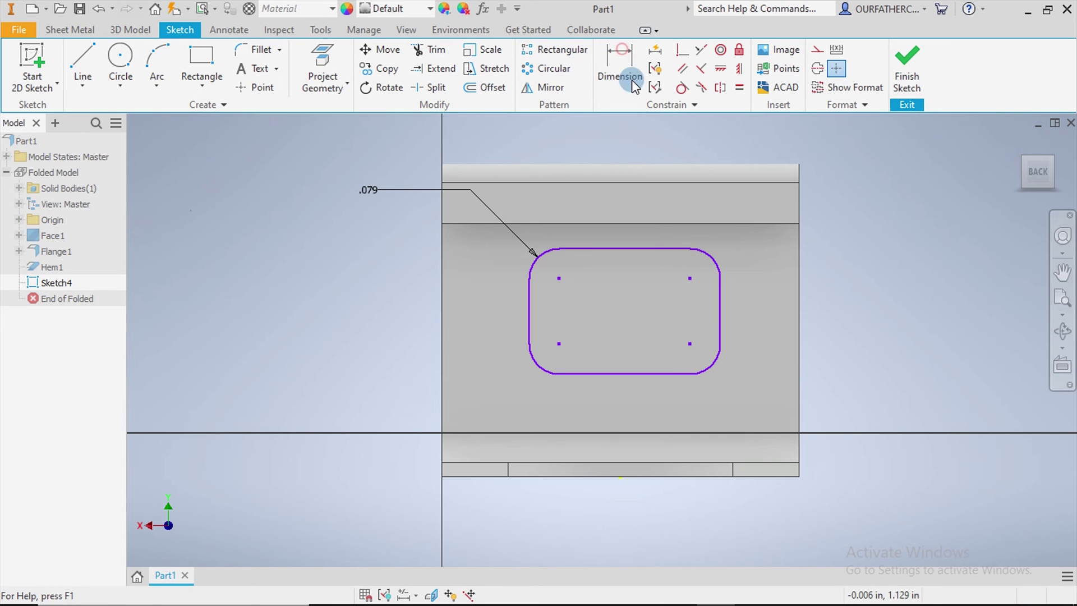
Step: Dimension the rounded rectangle 0.472 in wide, 0.394 in high and 0.236 in above the base's underside, centre it by symmetry, and finish the sketch
click(619, 63)
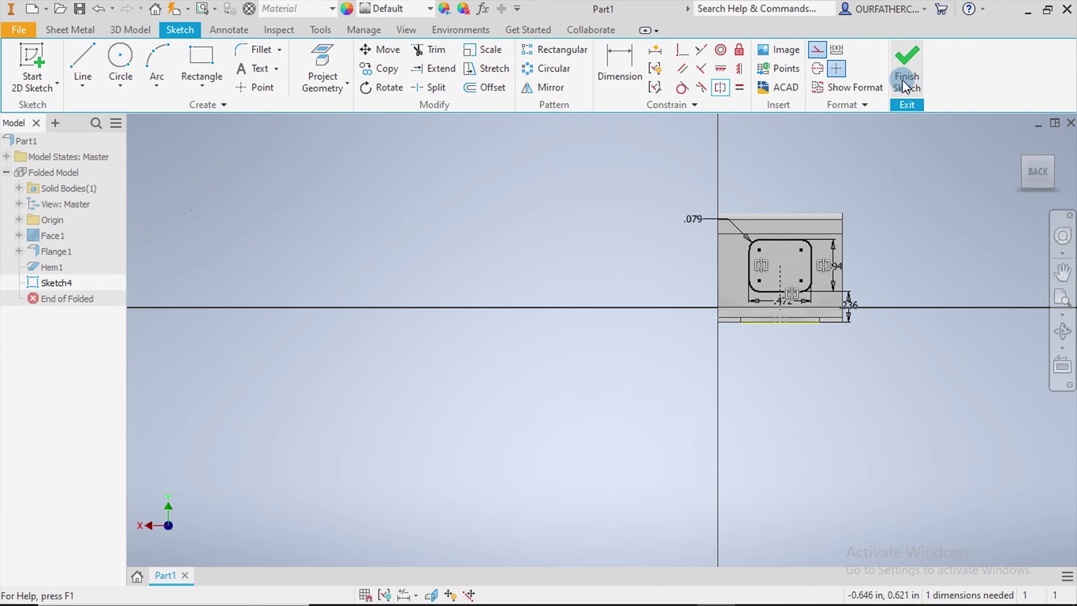
click(904, 85)
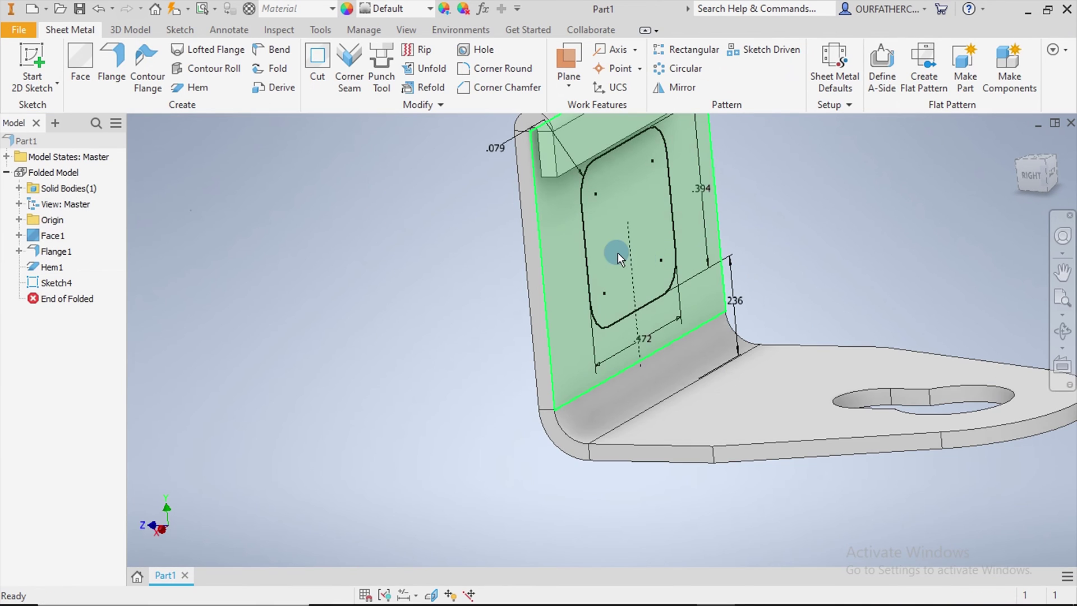
Step: Cut the rounded rectangular window through the flange, using the sheet Thickness as the distance
click(321, 66)
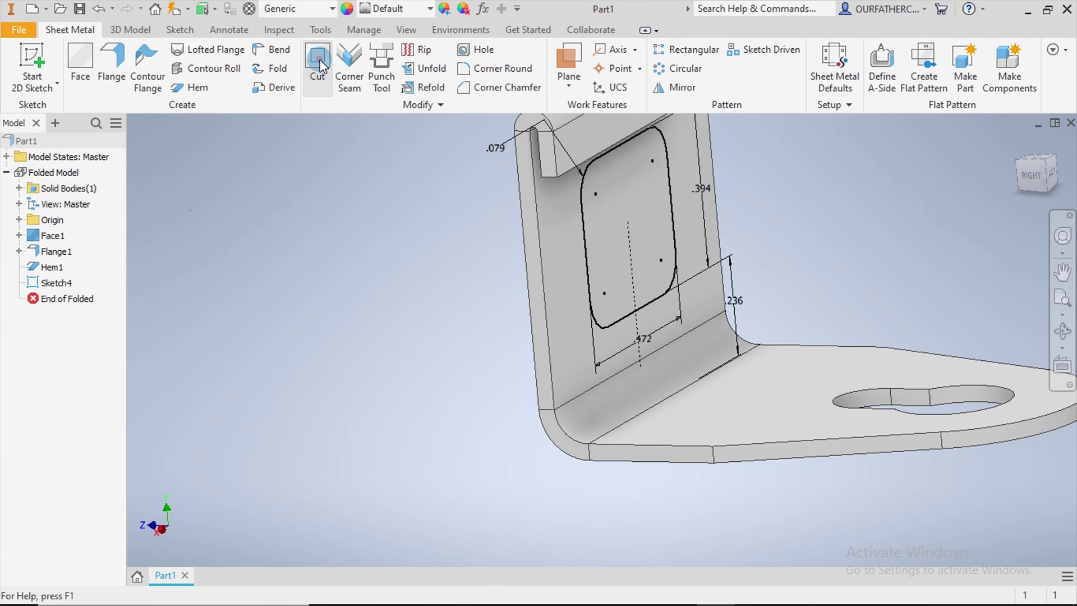
click(626, 201)
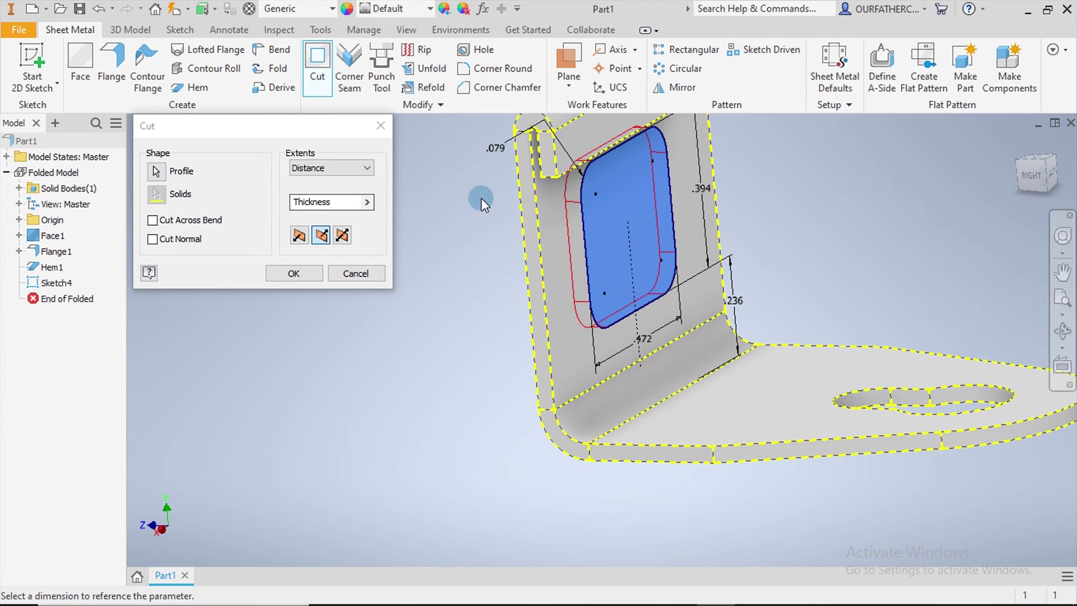
click(293, 273)
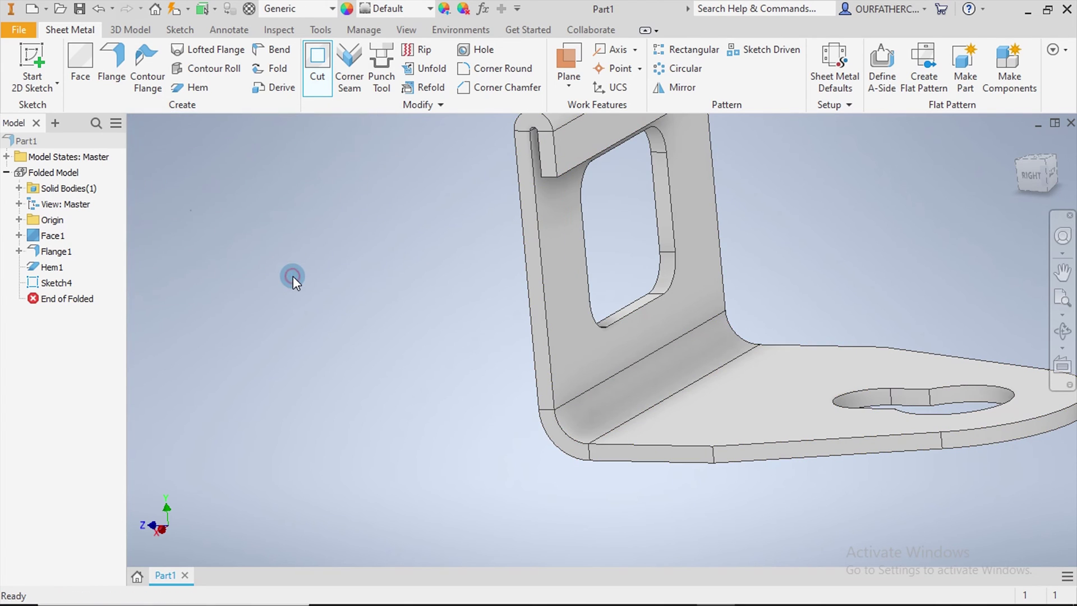
scroll(843, 275, down, 5)
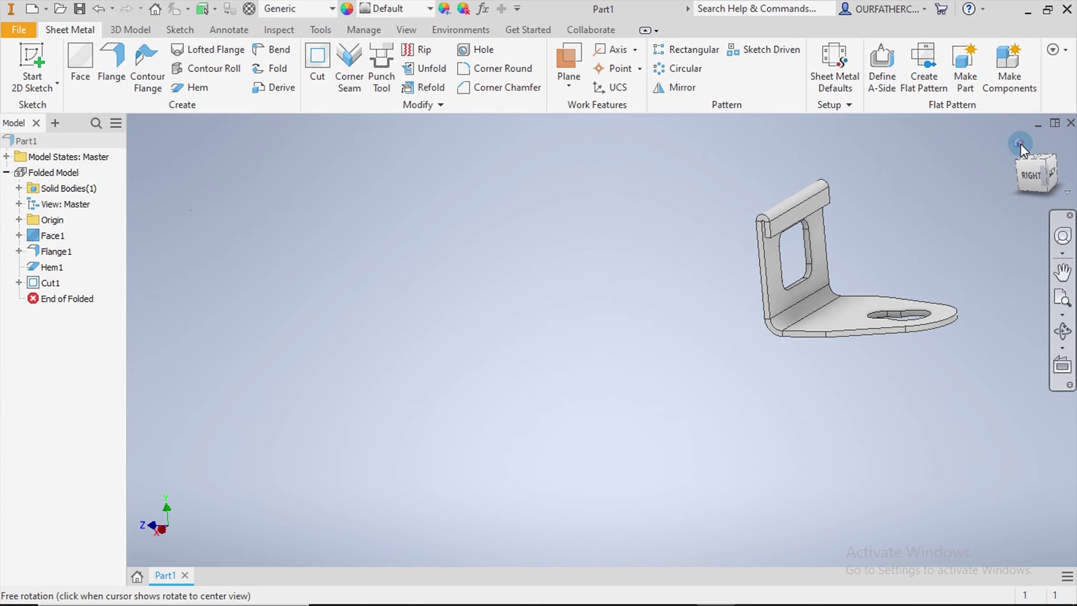
click(1019, 142)
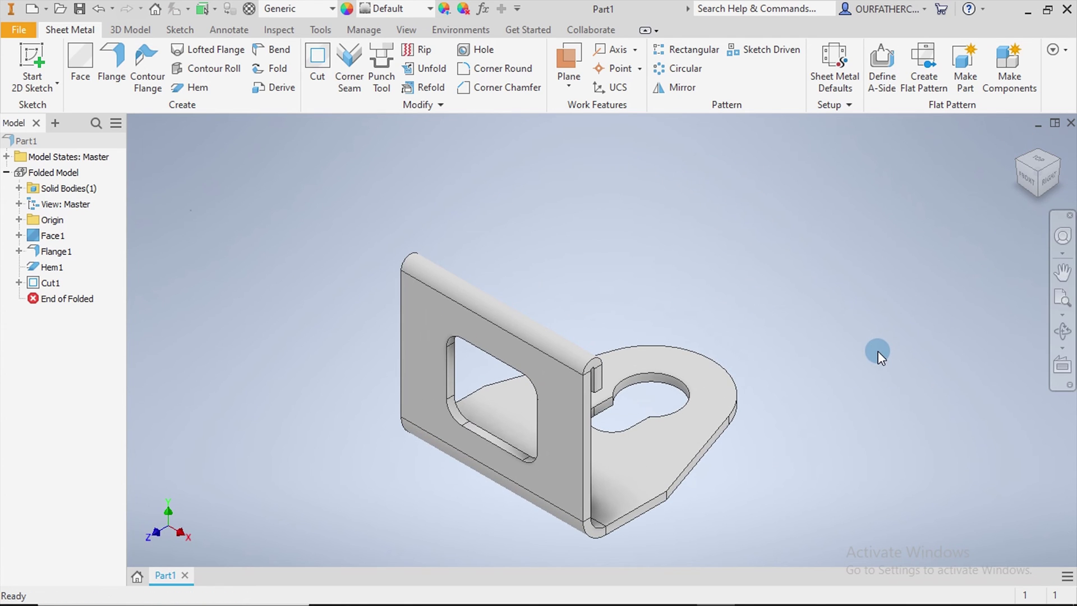
shift+middle_drag(938, 257, 873, 372)
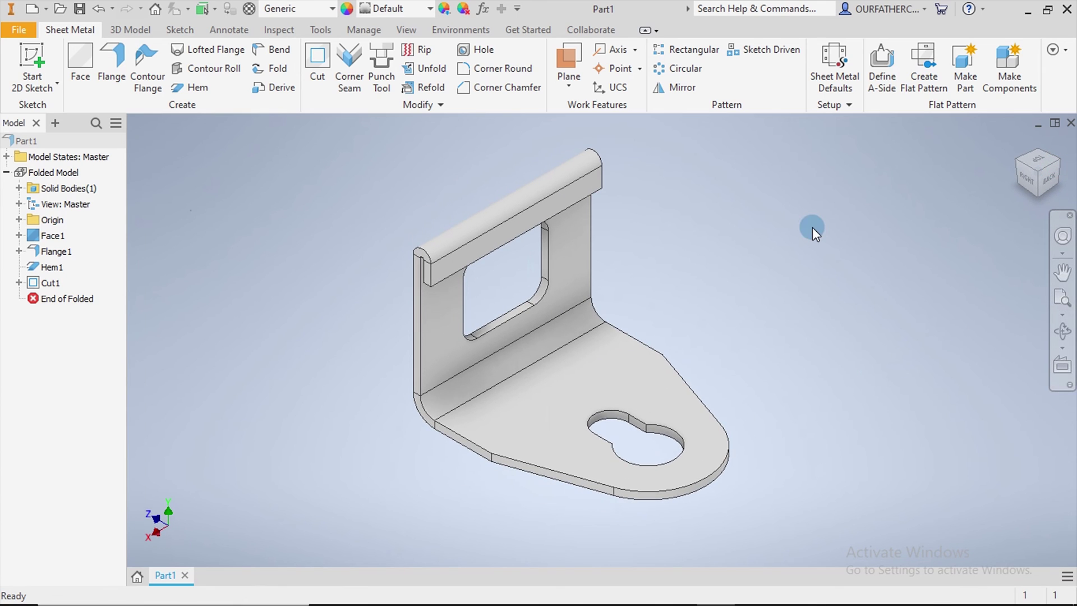